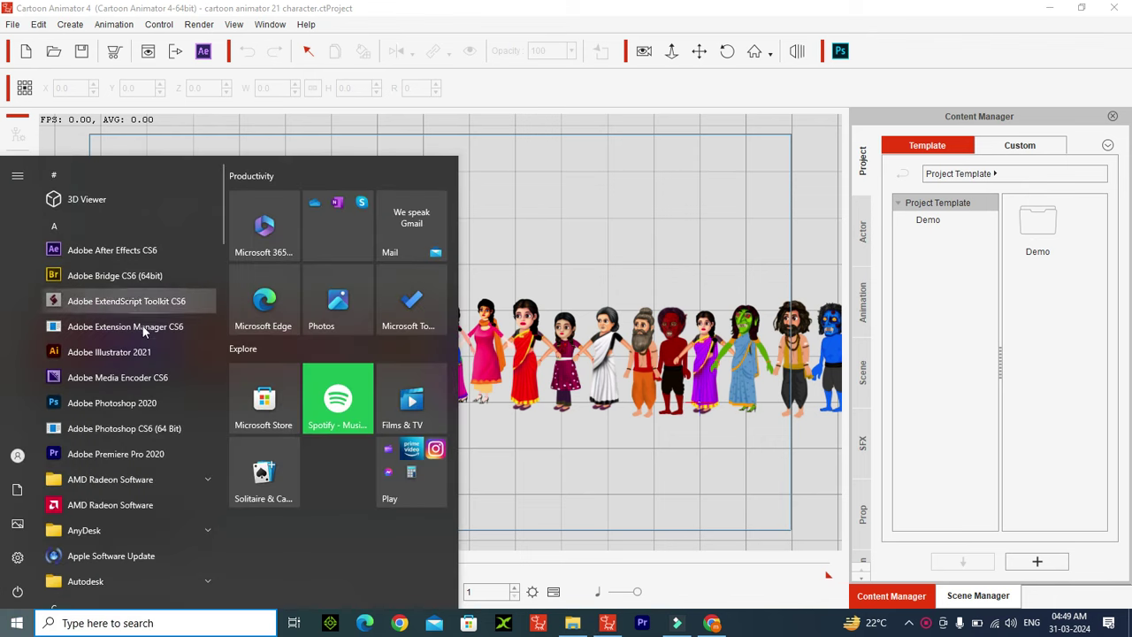
- Look up Cartoon Animator 4 among the installed programs, then select the woman in the red sari on the stage
scroll(138, 401, down, 3)
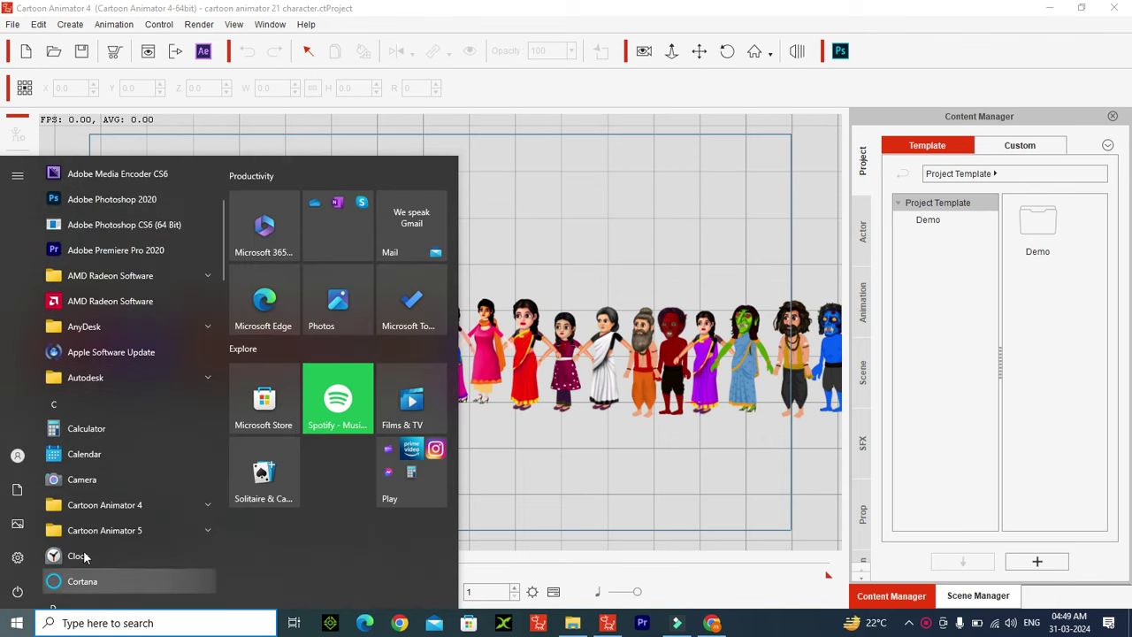
click(208, 507)
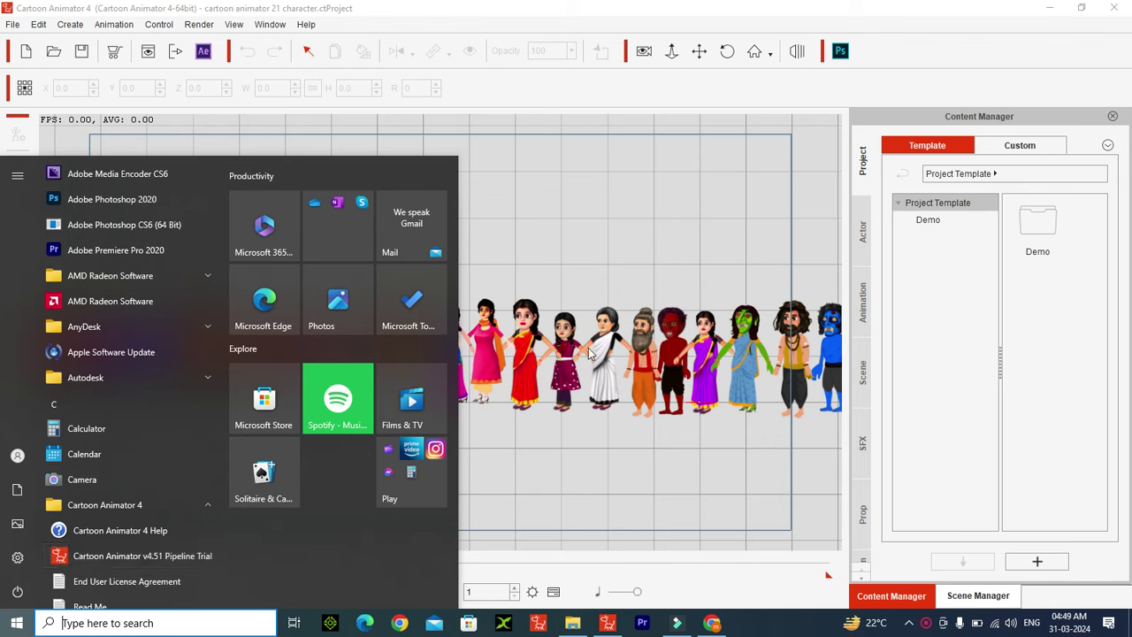
click(530, 351)
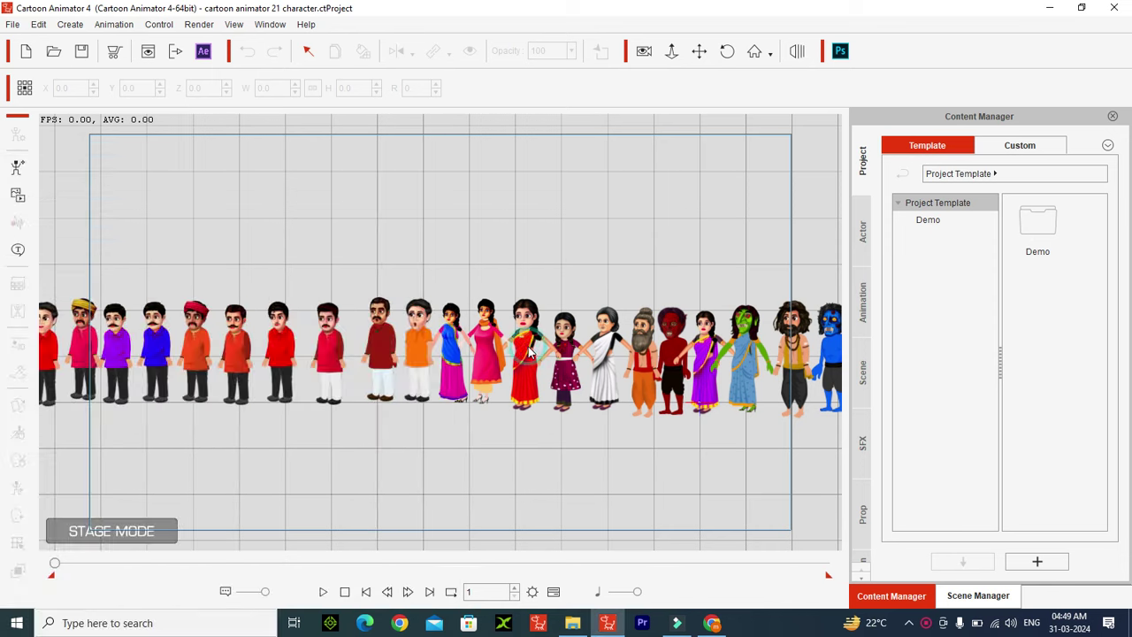
click(531, 351)
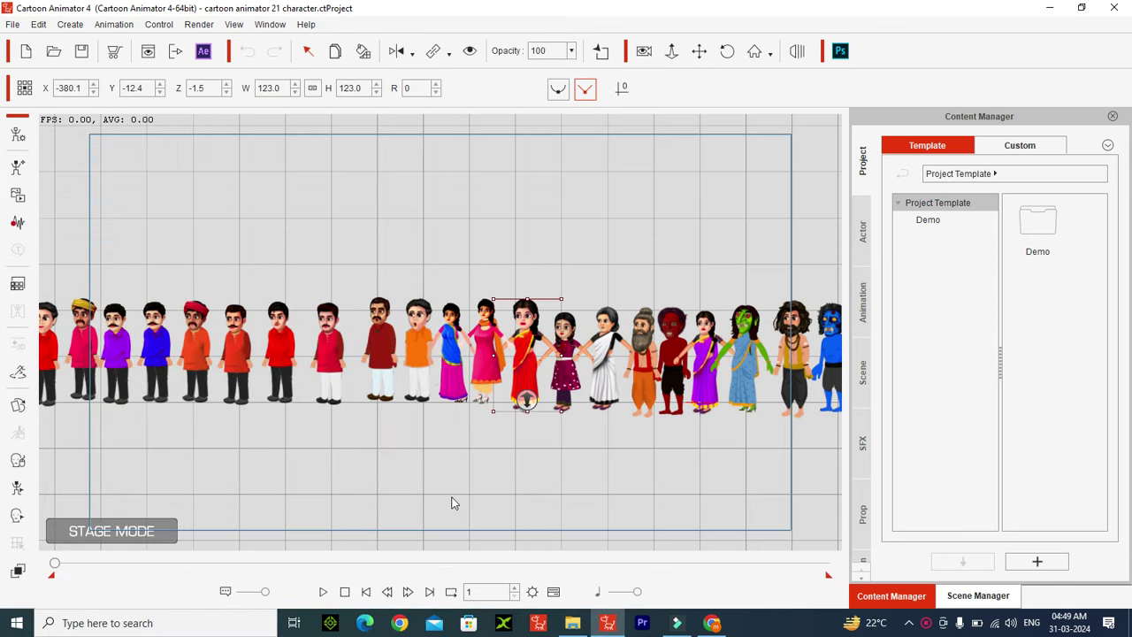
- Switch to File Explorer and review the extraction options for the "cartoon animator 21 character" archive in New folder (11)
click(573, 623)
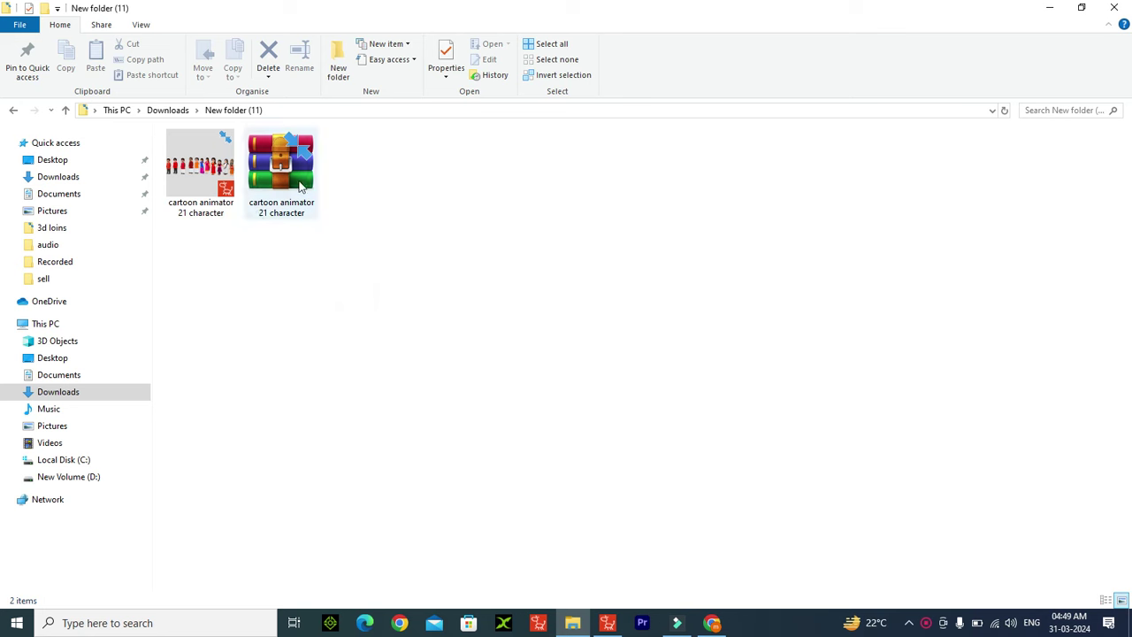
double_click(279, 184)
right_click(280, 188)
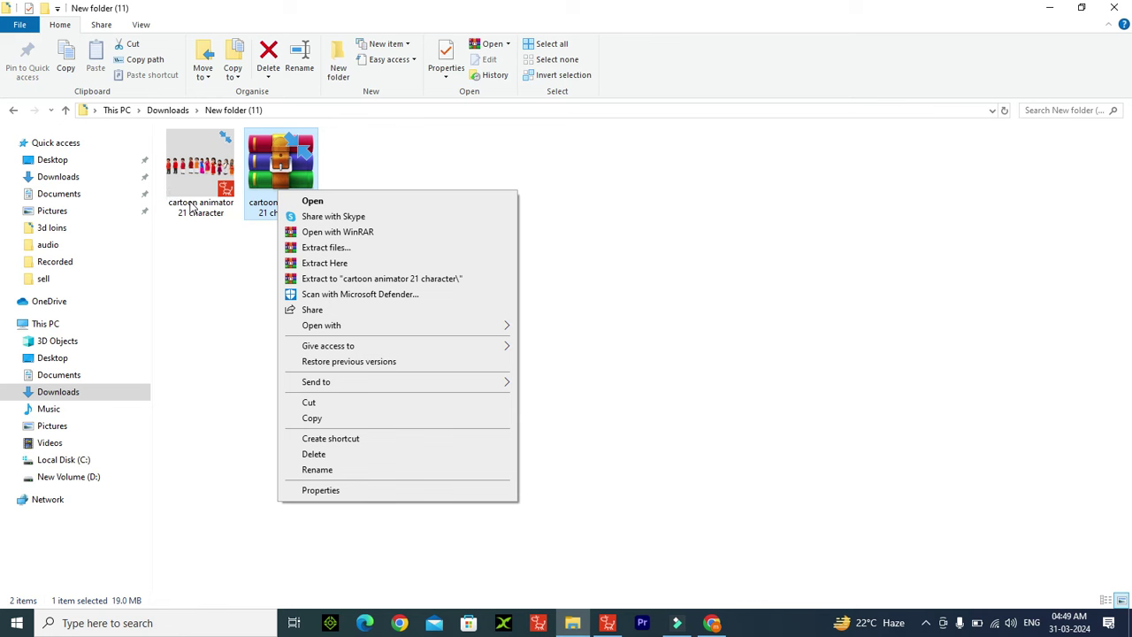
click(202, 281)
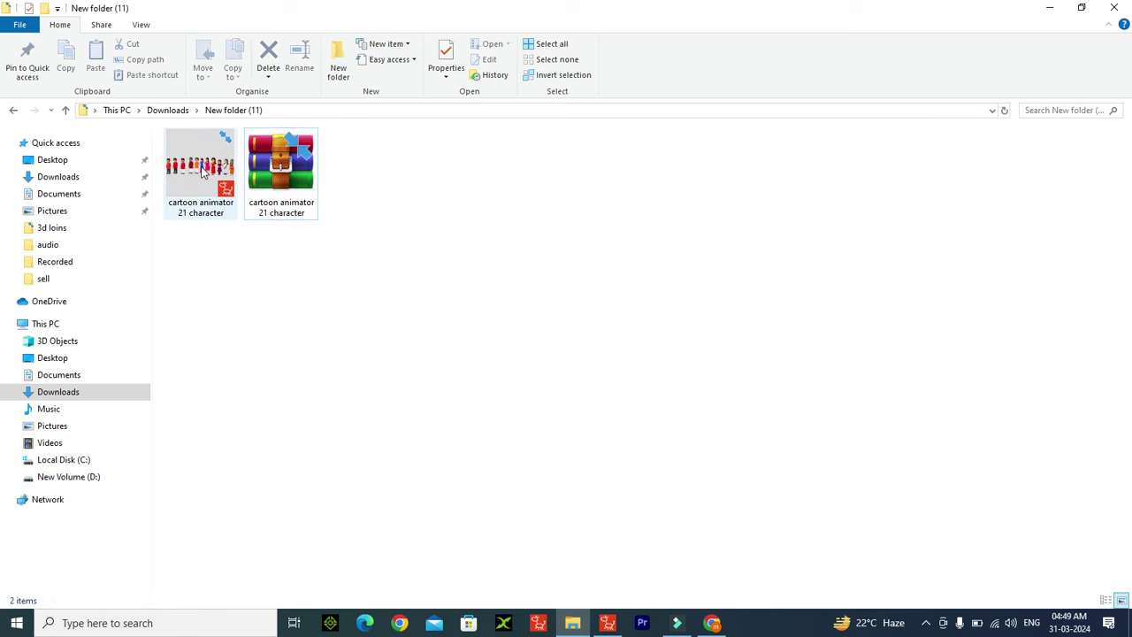
- Switch back to Cartoon Animator 4 and check where project files are opened
click(609, 621)
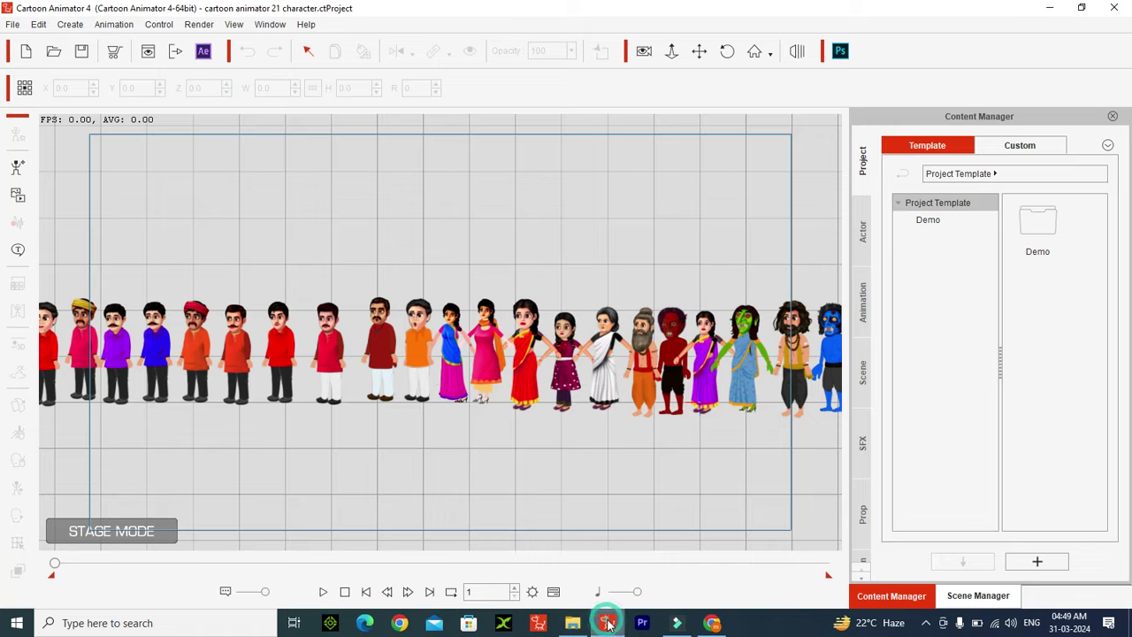
click(13, 25)
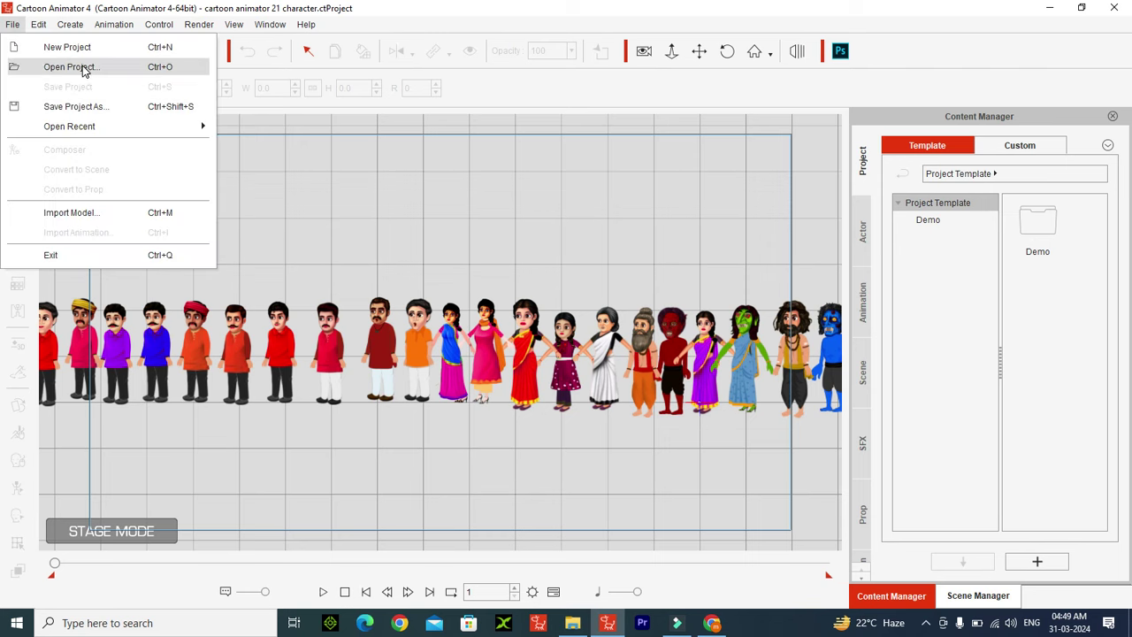
click(462, 406)
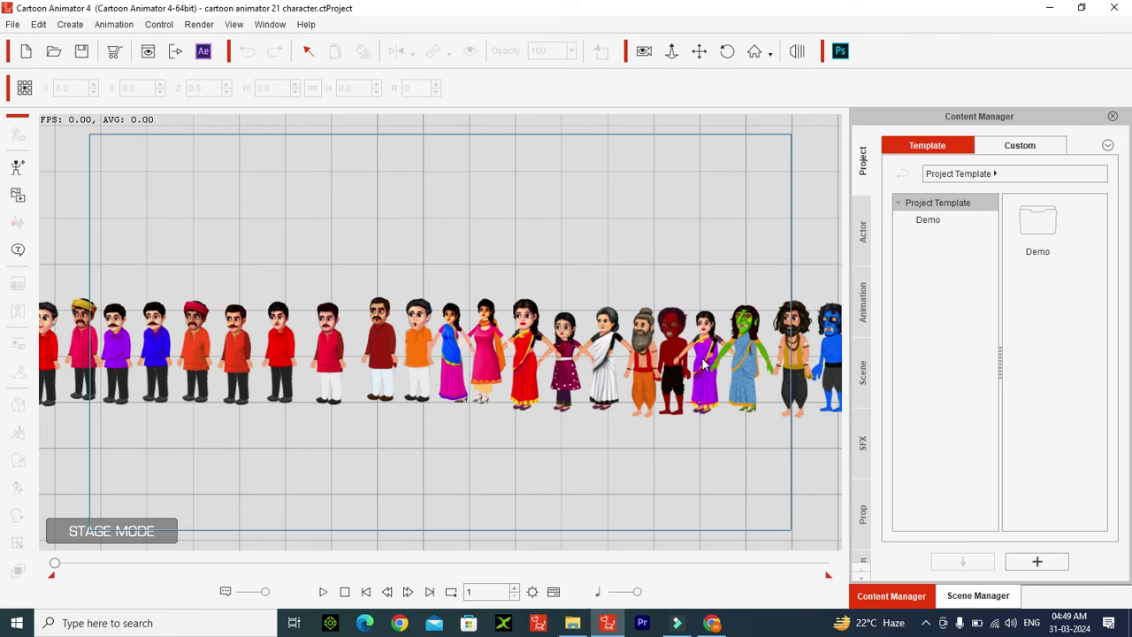
- Save the bearded man in orange robes to the custom actor Character library under the name "sadhu"
click(648, 359)
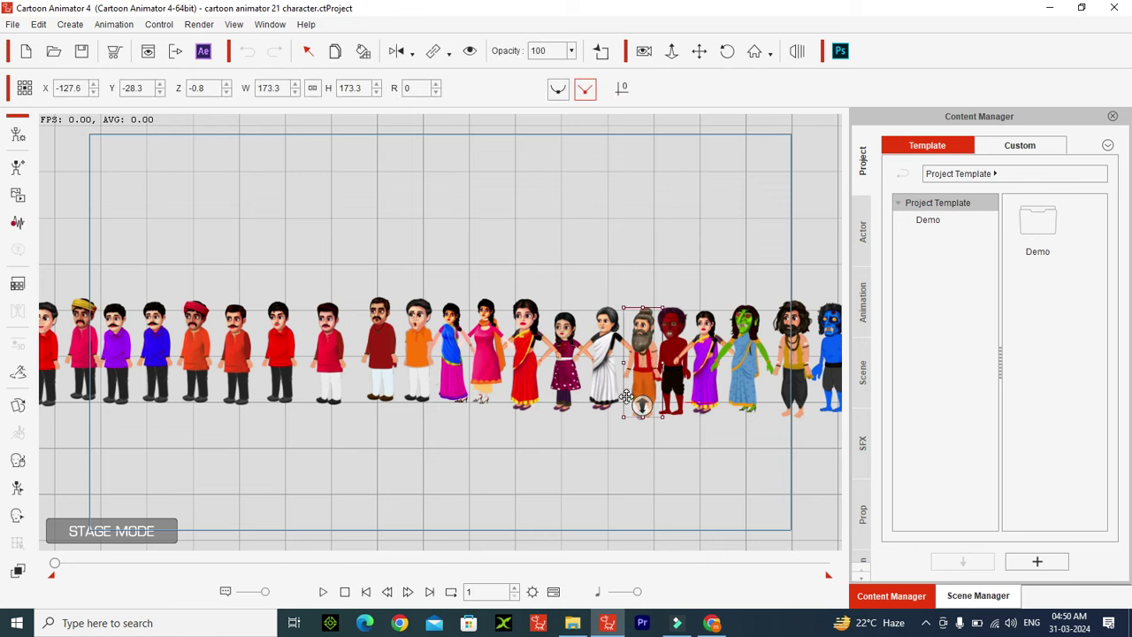
click(862, 230)
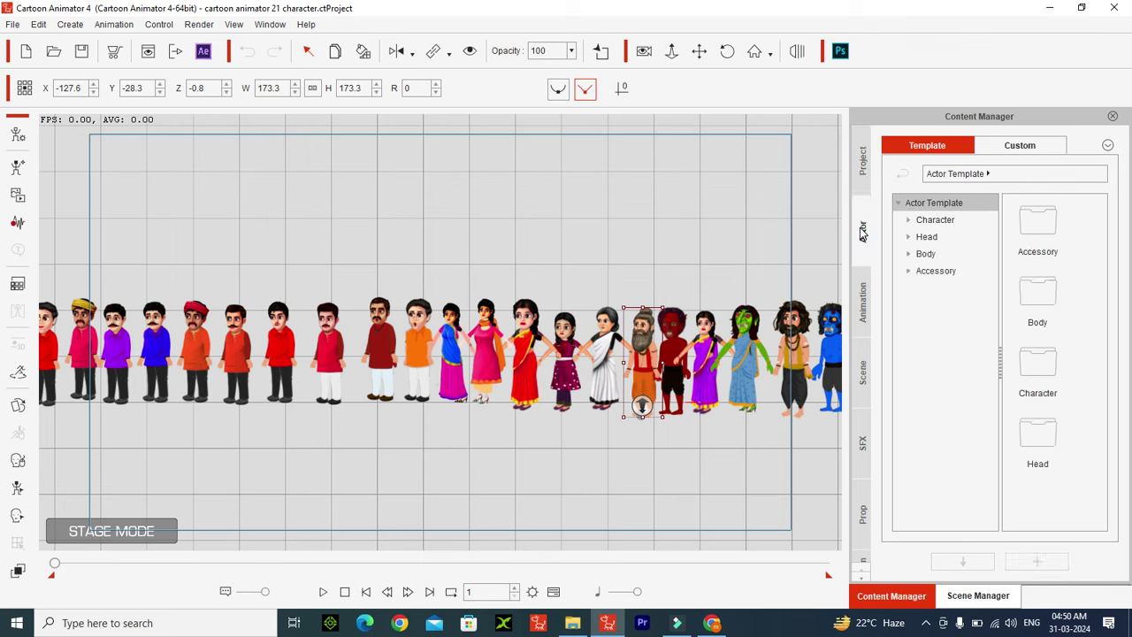
click(1034, 149)
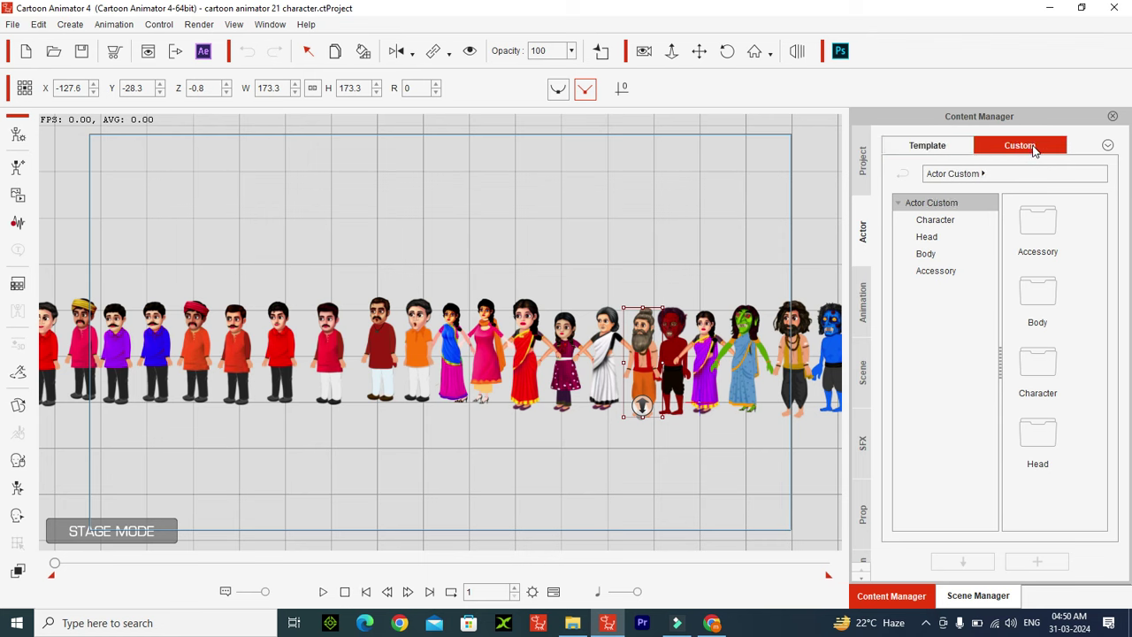
click(951, 224)
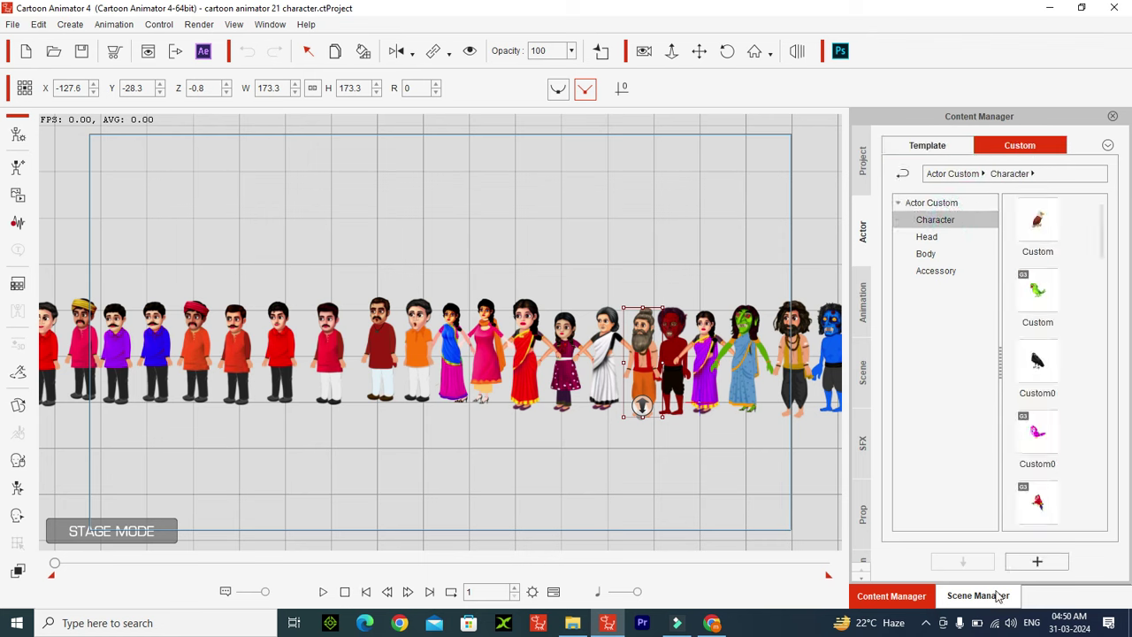
click(1039, 561)
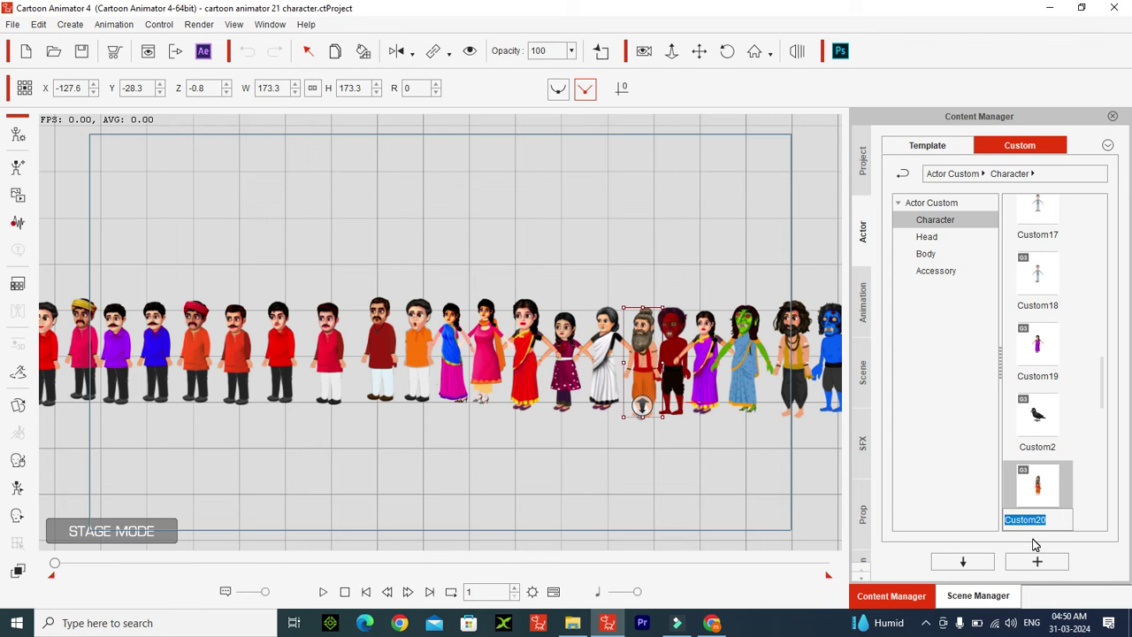
text(sadhu)
key(Return)
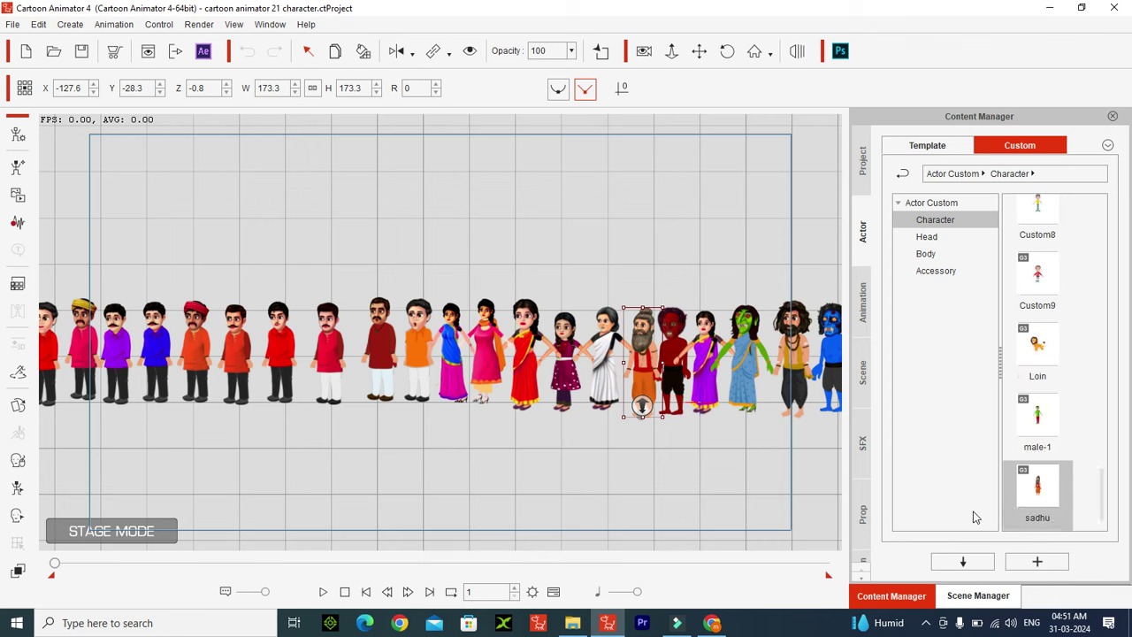
click(1089, 447)
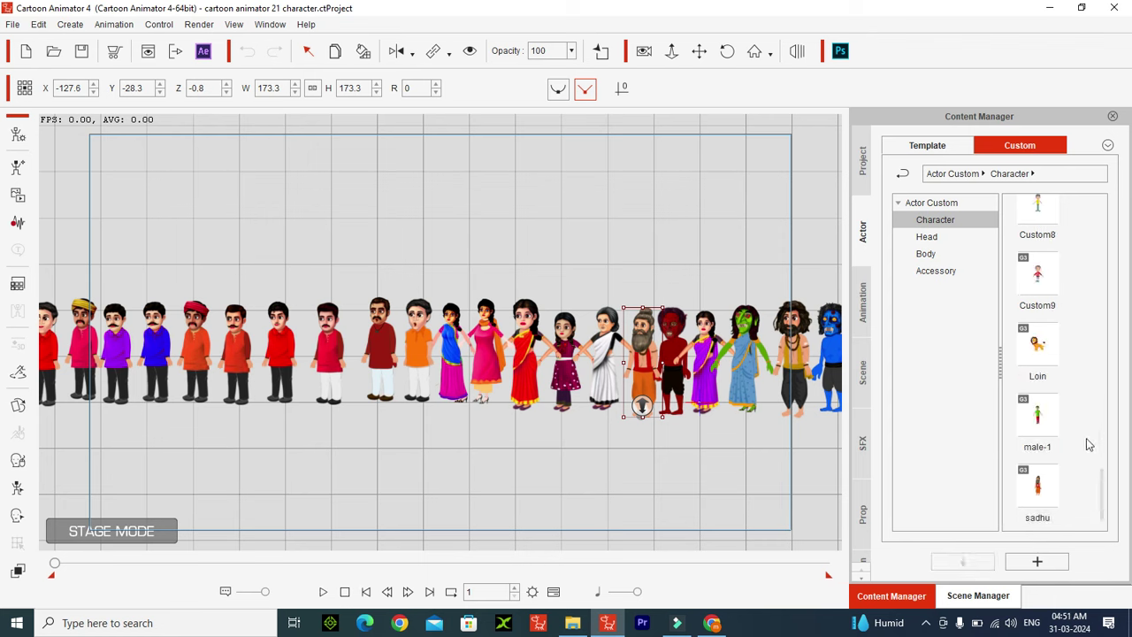
click(1081, 441)
- Try to apply the Walk(2L) action to the man in the red shirt and white trousers
click(332, 363)
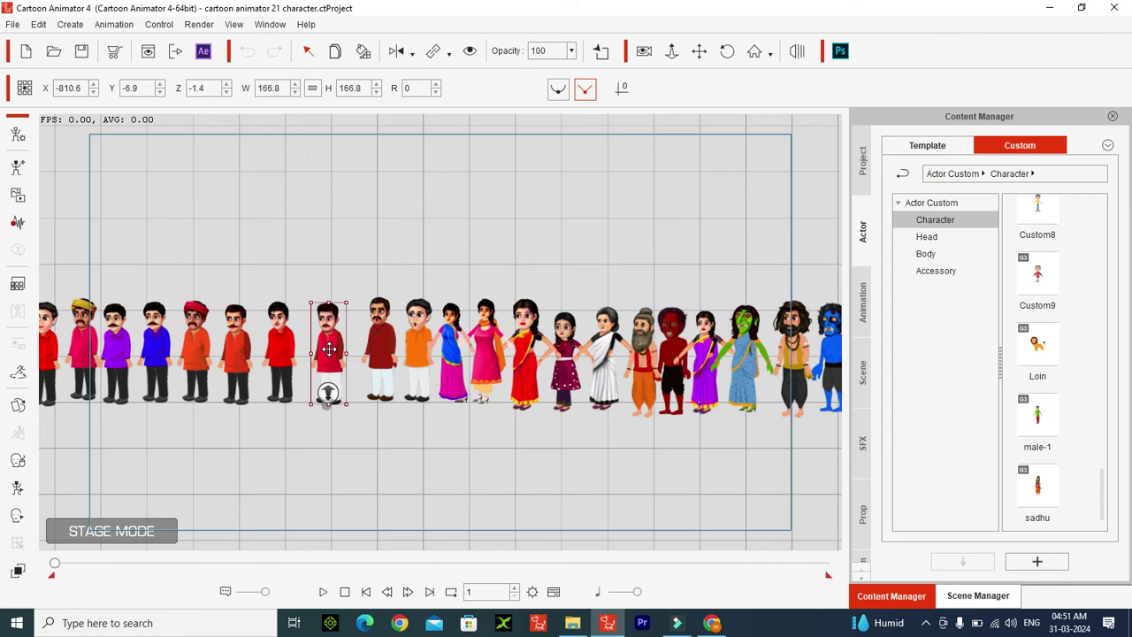
right_click(329, 349)
mouse_move(399, 372)
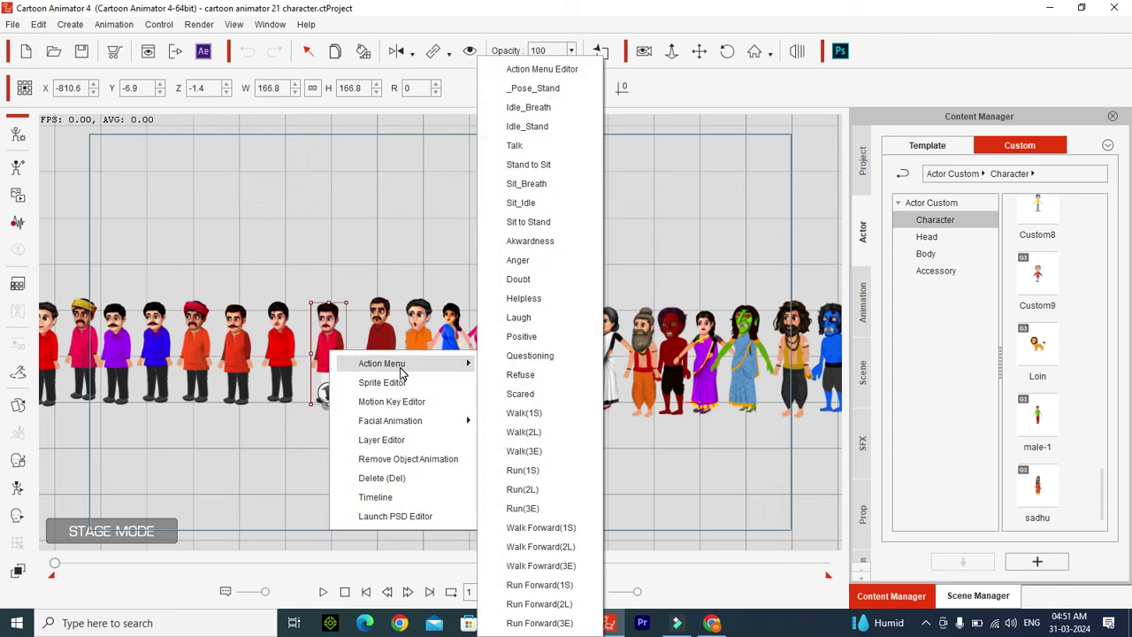
click(524, 432)
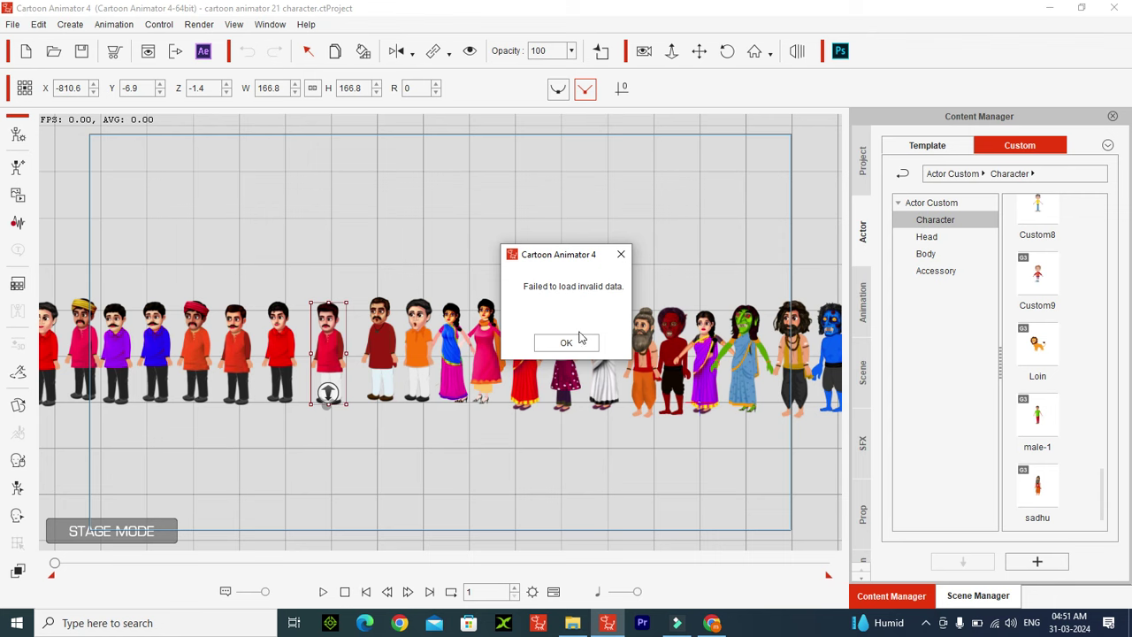
click(567, 344)
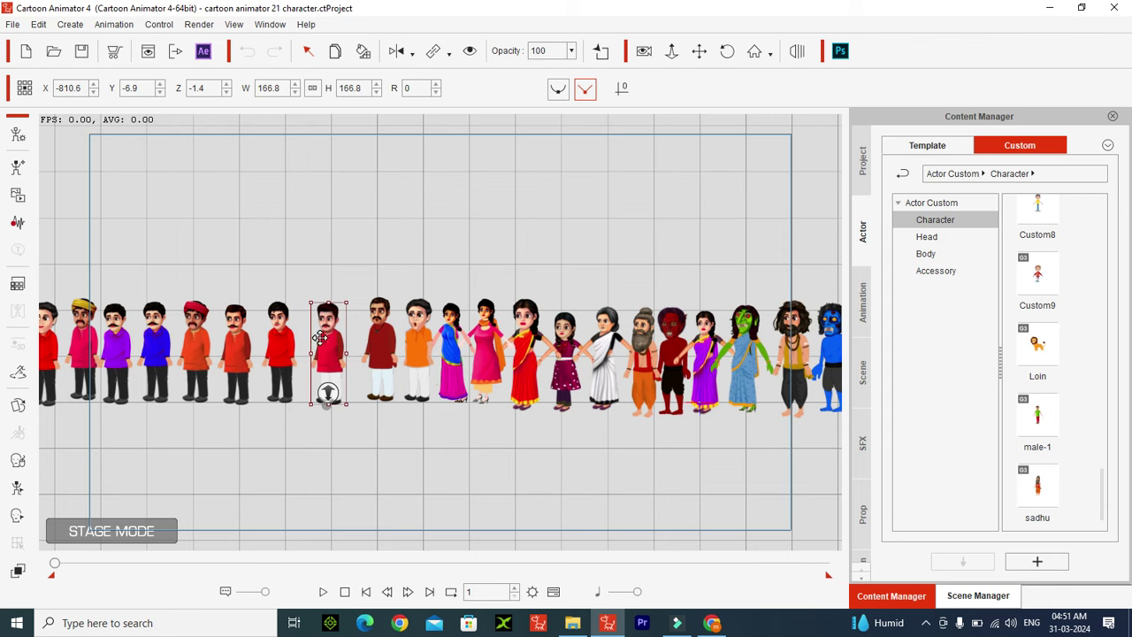
- Browse the animation templates, checking the G3 Perform set and the Caveman motions under 1_G3 Human
click(864, 308)
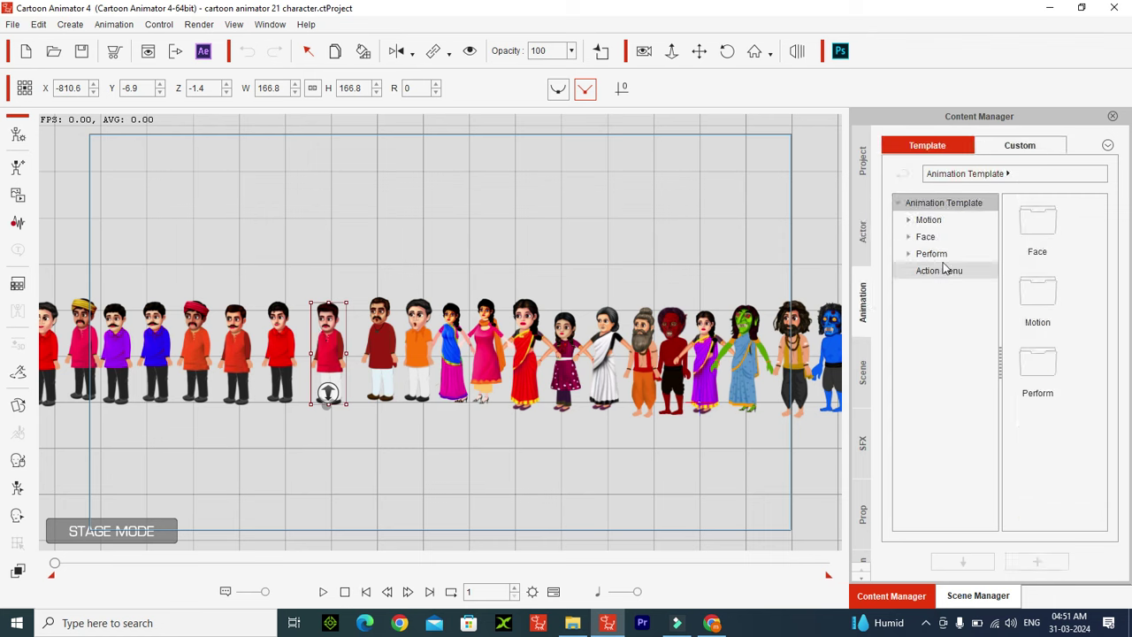
click(909, 255)
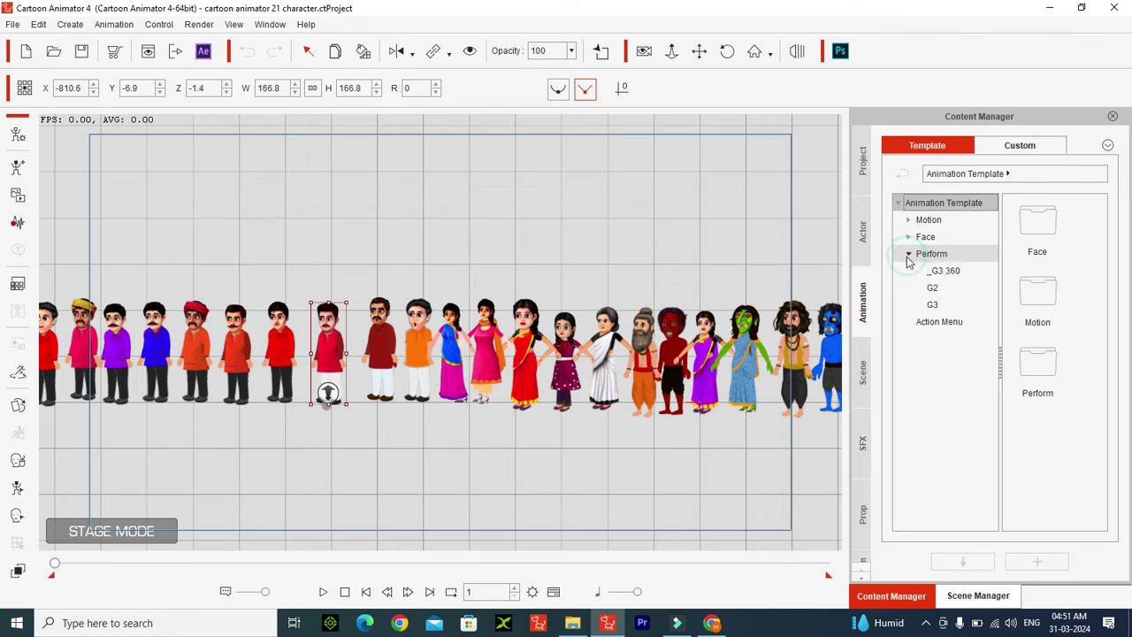
click(932, 304)
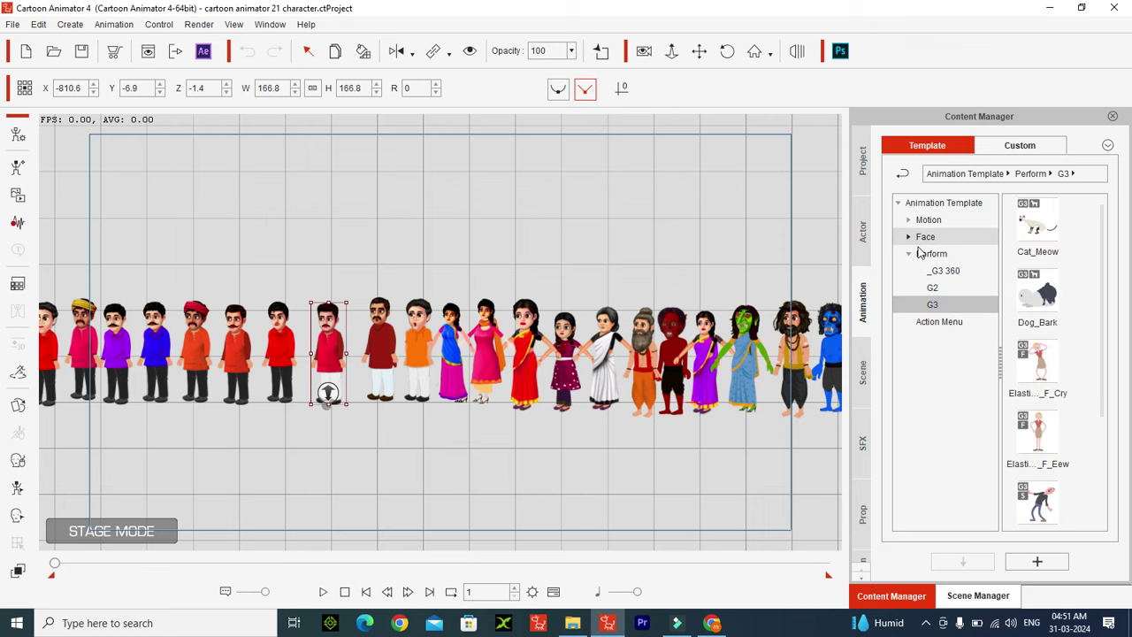
click(926, 221)
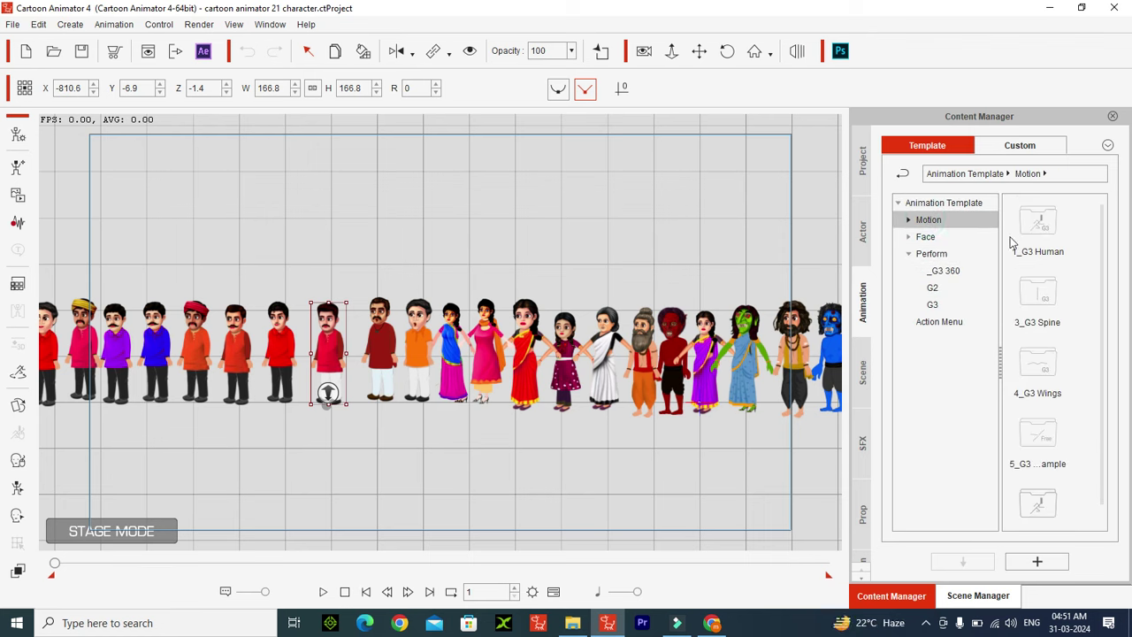
double_click(1040, 229)
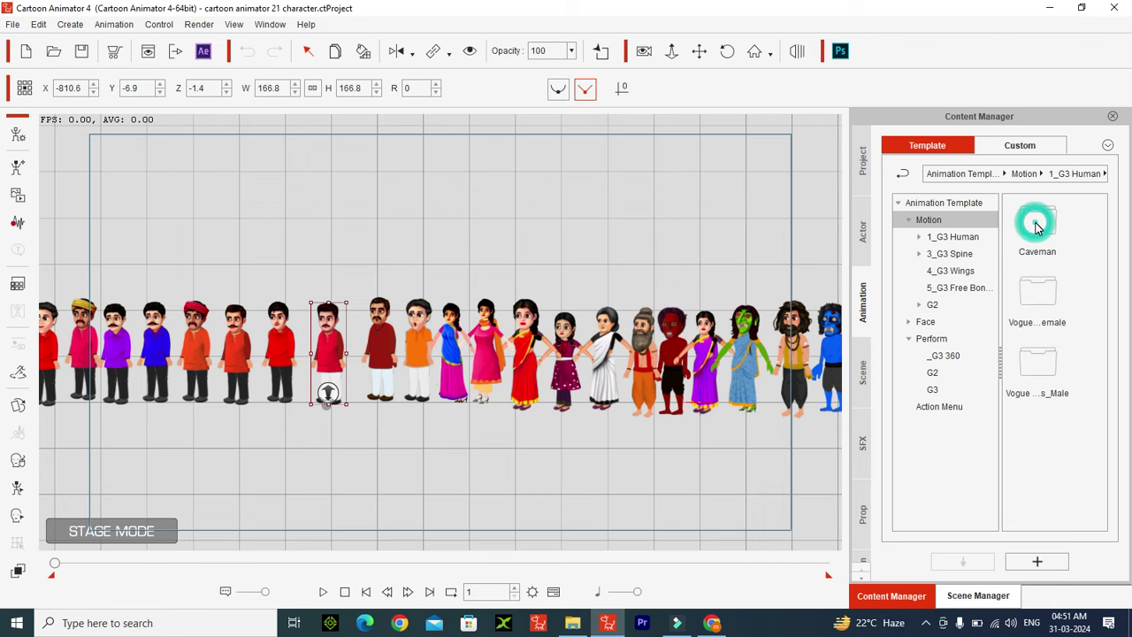
double_click(1042, 232)
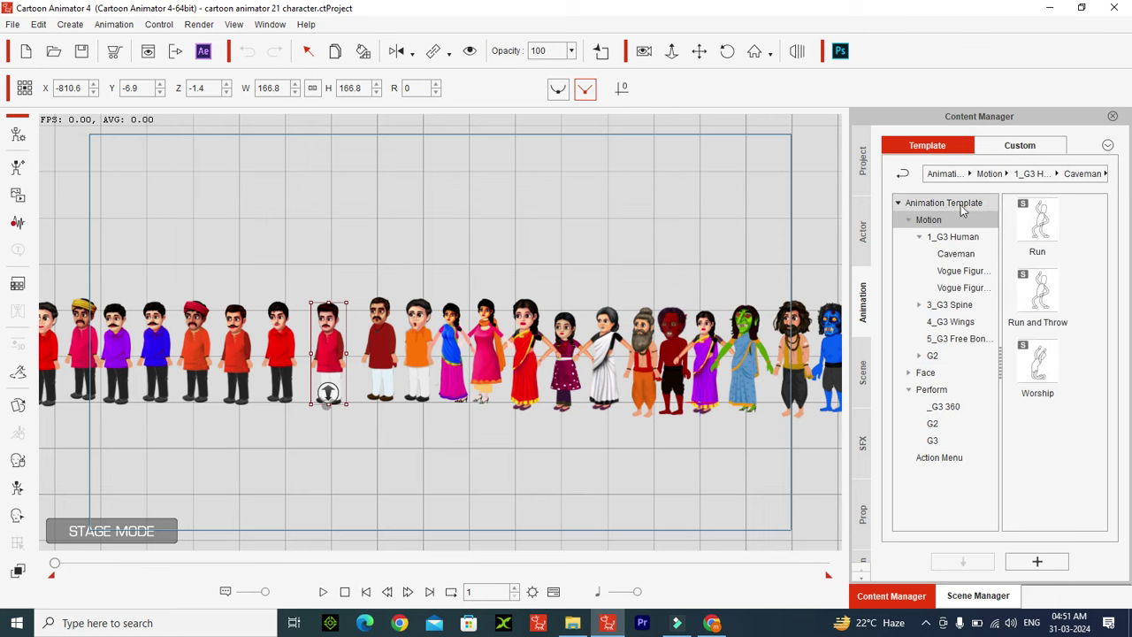
click(902, 177)
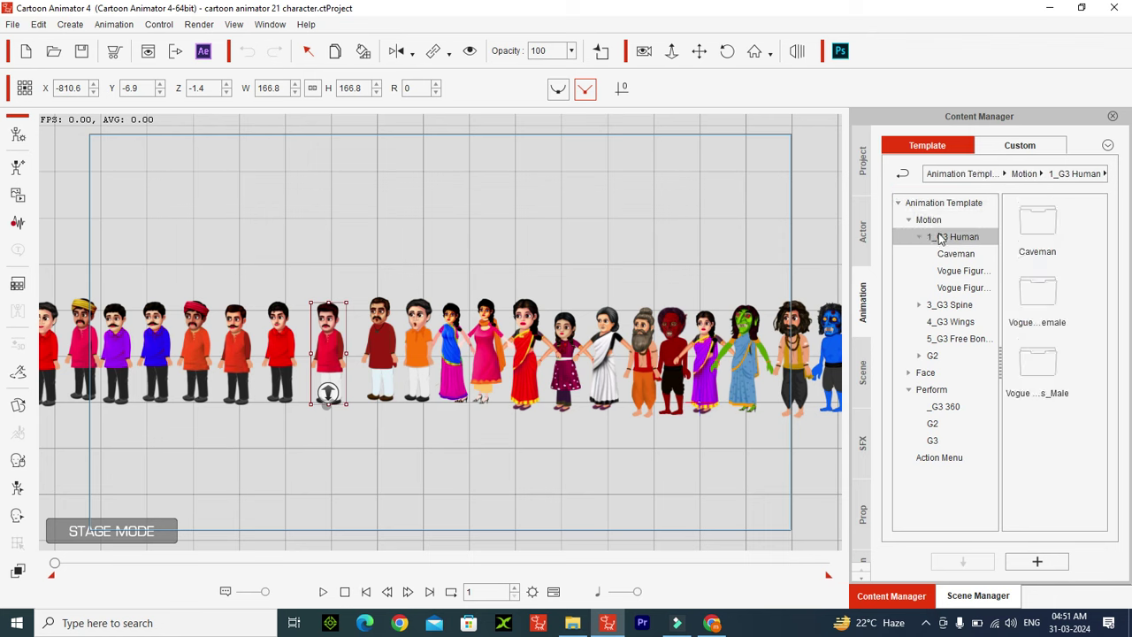
- Apply the Walk_02(2L) motion from the female Vogue set of 1_G3 Human to the selected man in the red shirt
double_click(1035, 291)
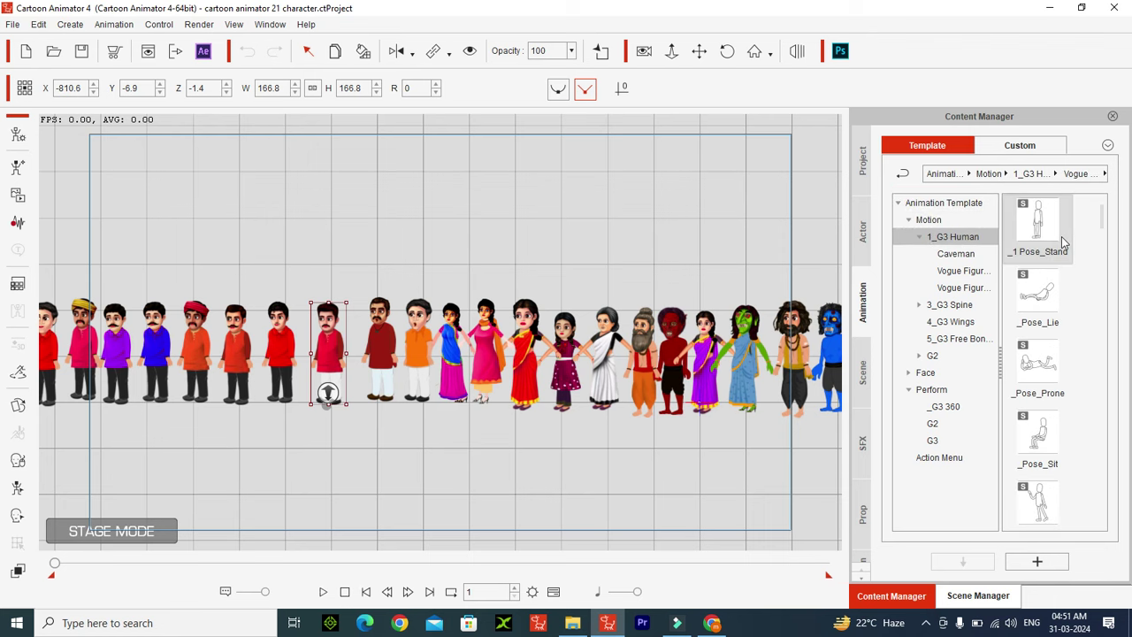
scroll(1110, 230, down, 1)
drag(1110, 230, 1103, 298)
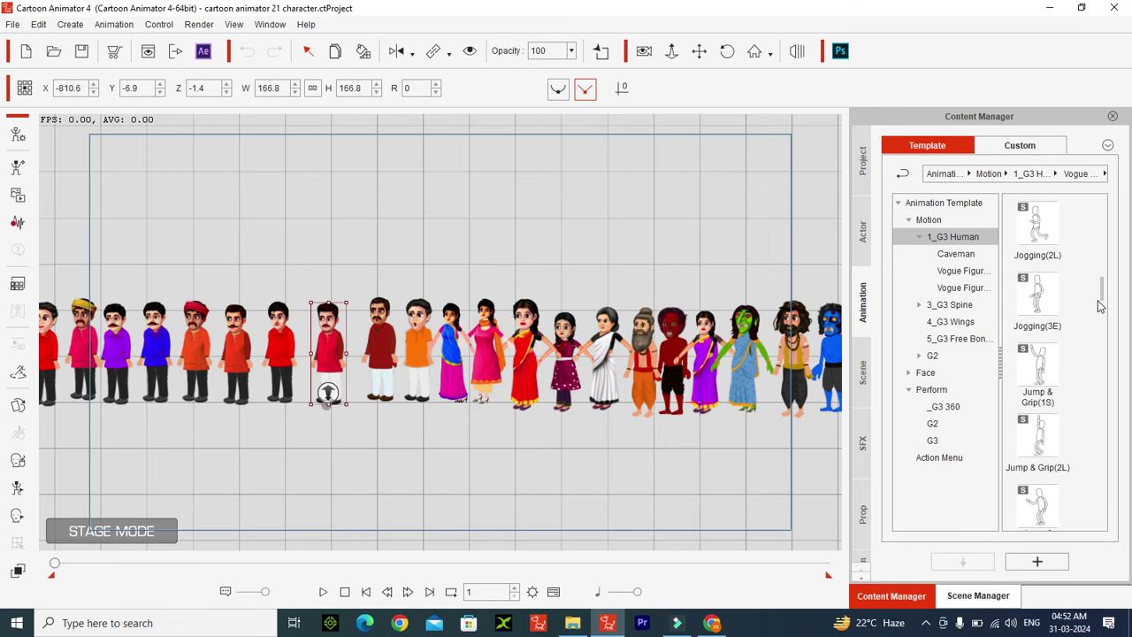
drag(1104, 297, 1105, 502)
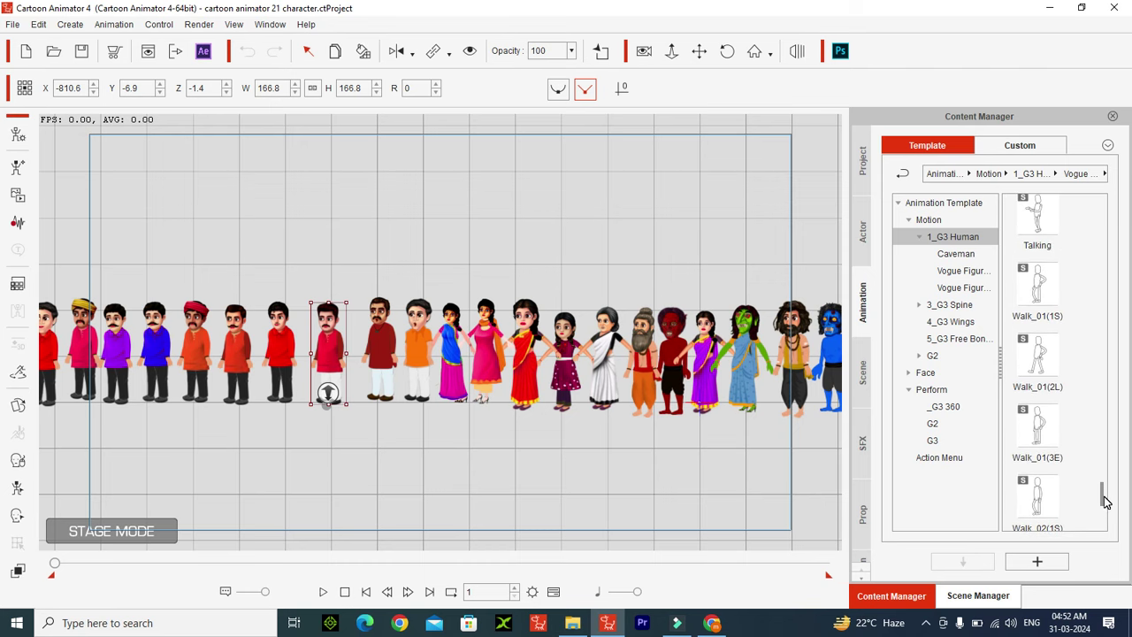
scroll(1106, 502, down, 2)
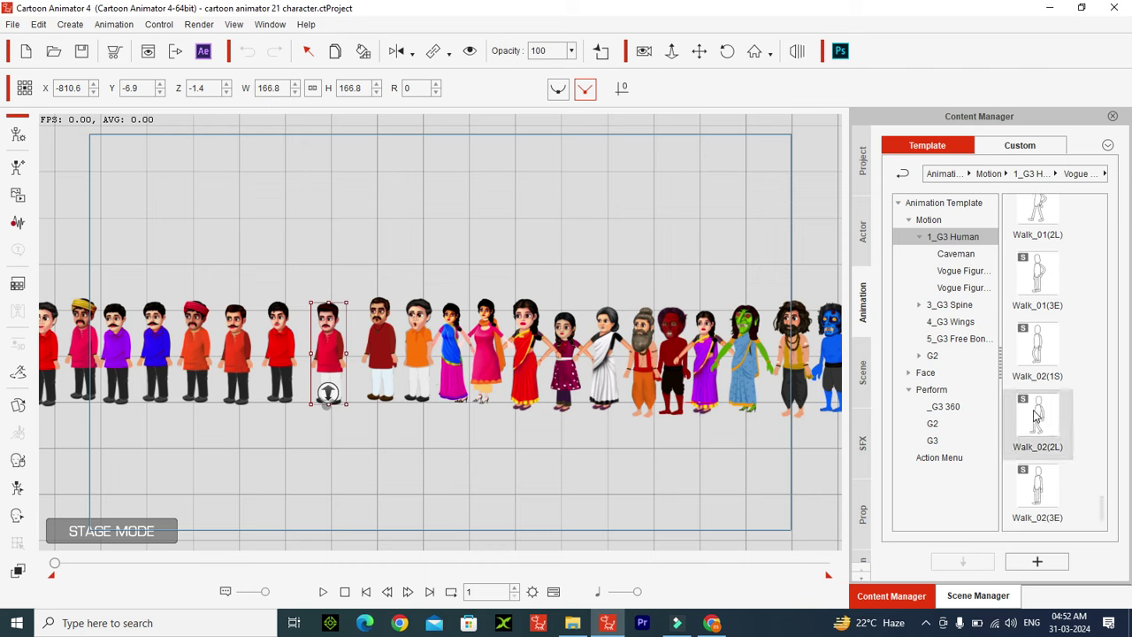
double_click(1041, 423)
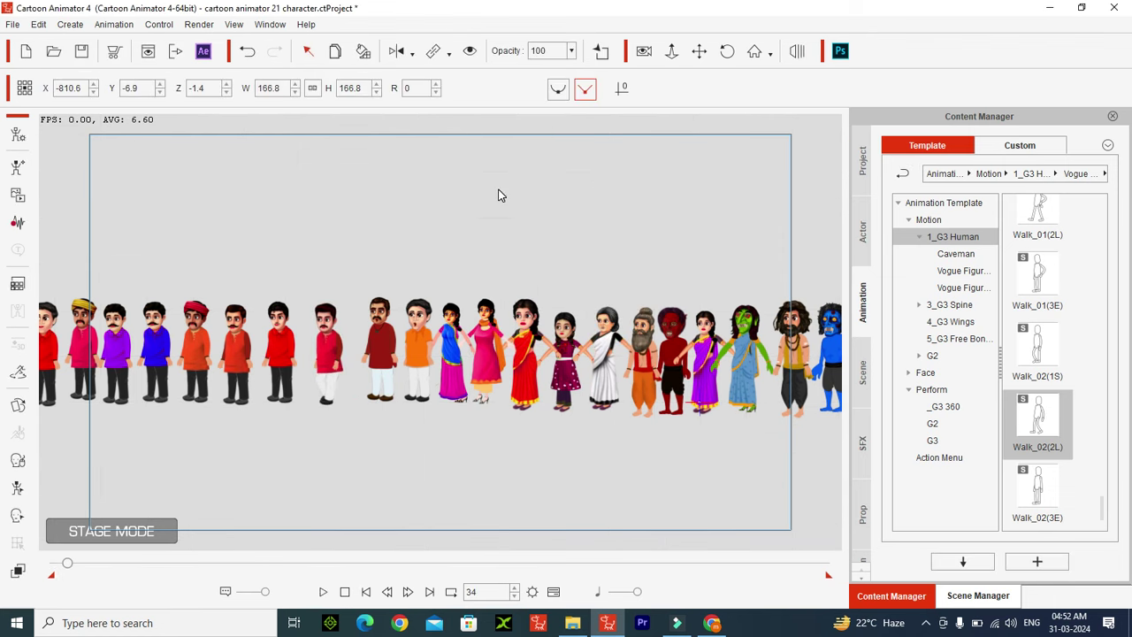
- Show the motion track of the man in the red shirt and loop his Walk_02(2L) clip out to about frame 133
key(F3)
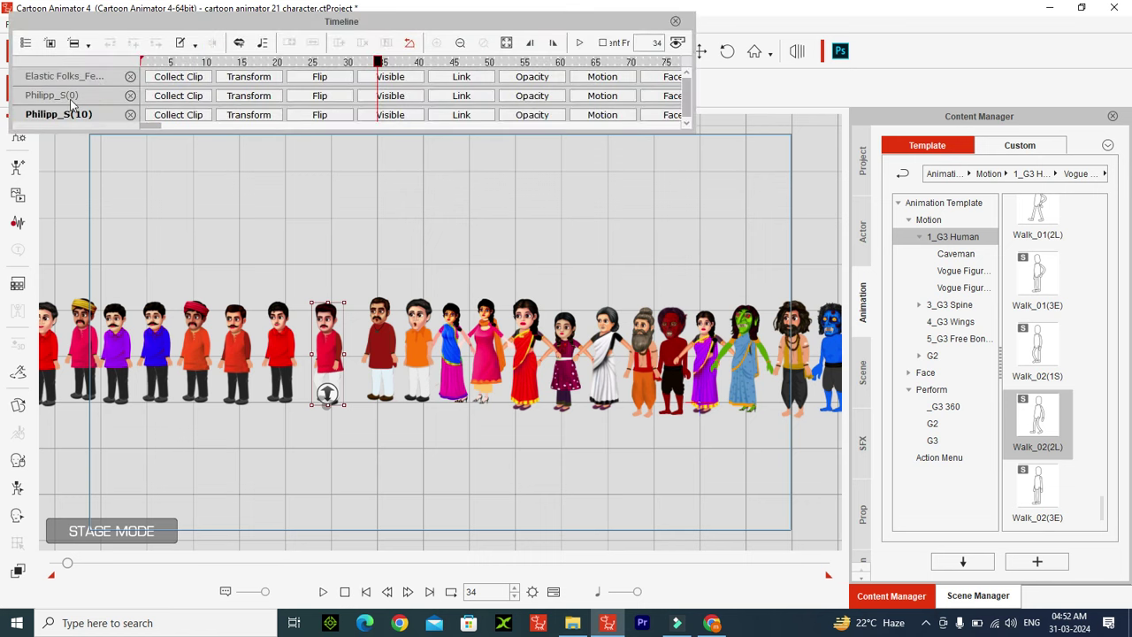
click(608, 116)
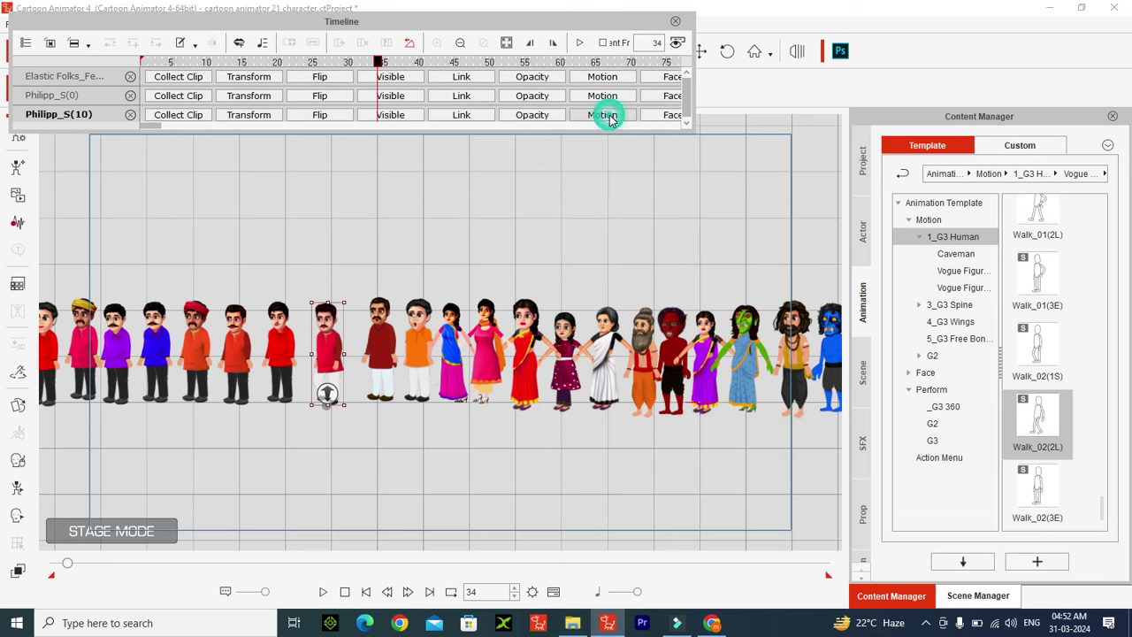
click(699, 81)
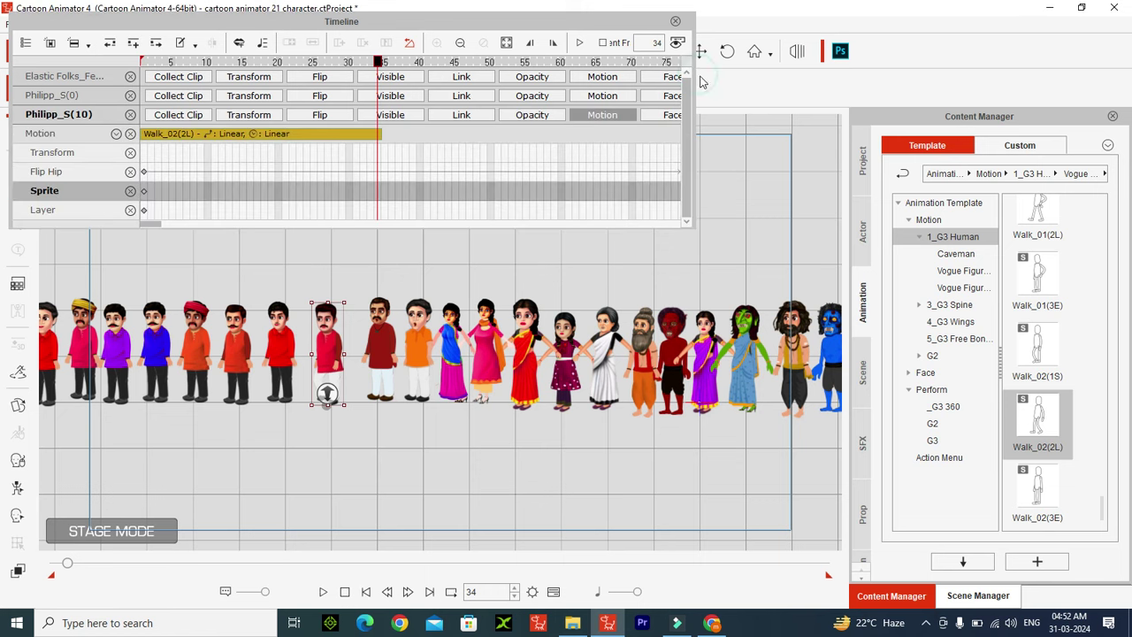
drag(697, 76, 1127, 88)
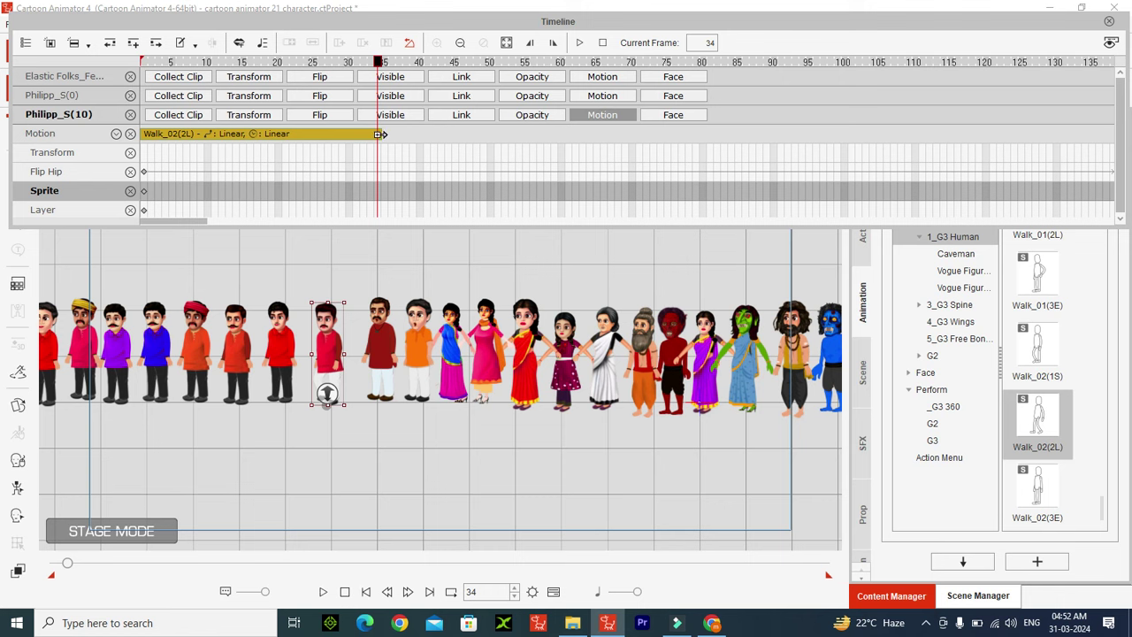
drag(381, 134, 408, 144)
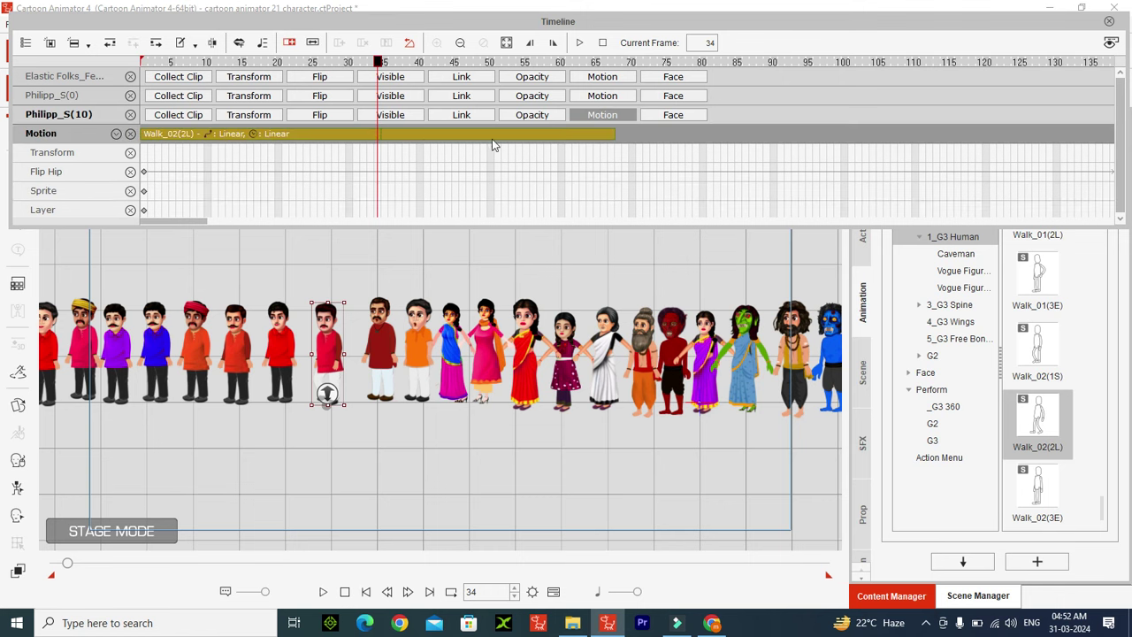
drag(607, 145, 639, 145)
drag(814, 142, 873, 134)
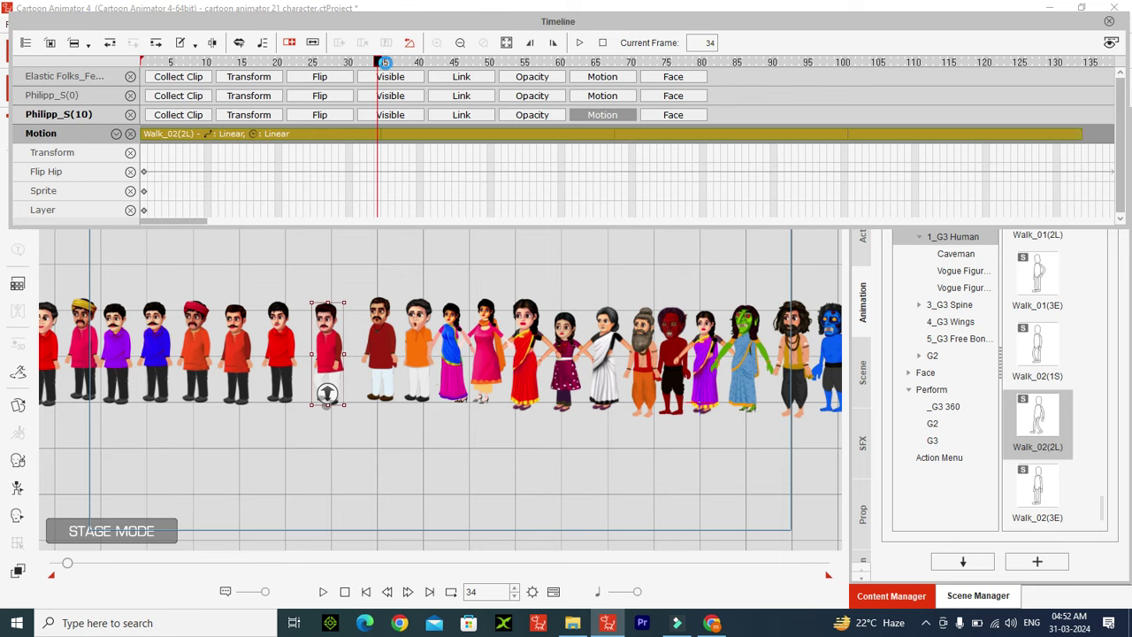
- Place the man below the character row at frame 1, about X -45, Y -279, and move him left to about X -622 at frame 100
drag(379, 64, 66, 78)
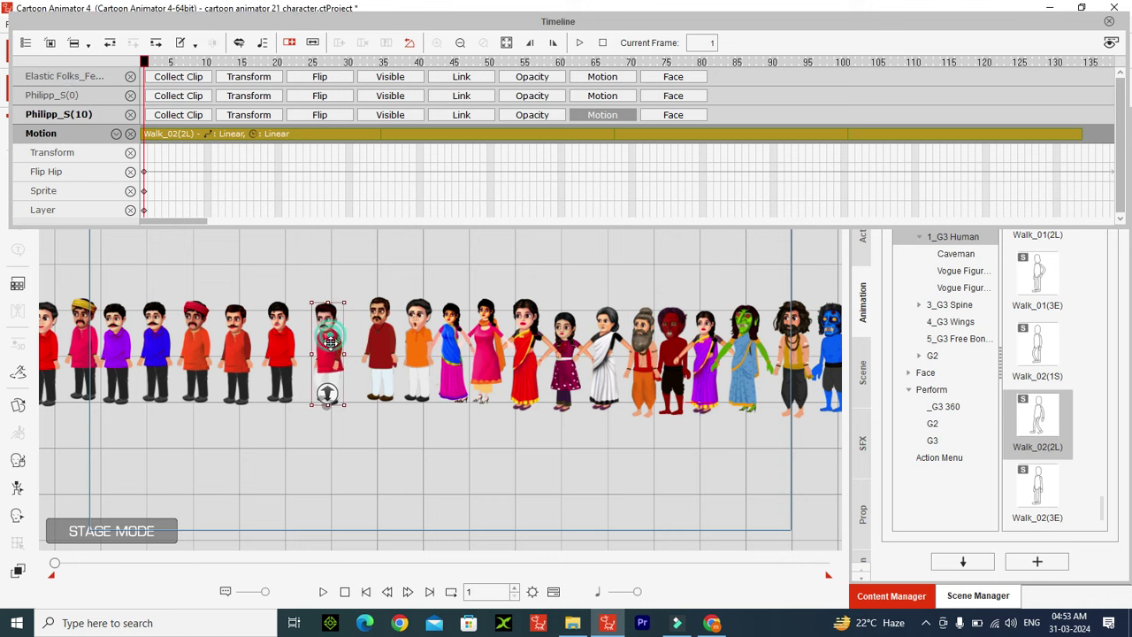
drag(407, 396, 683, 466)
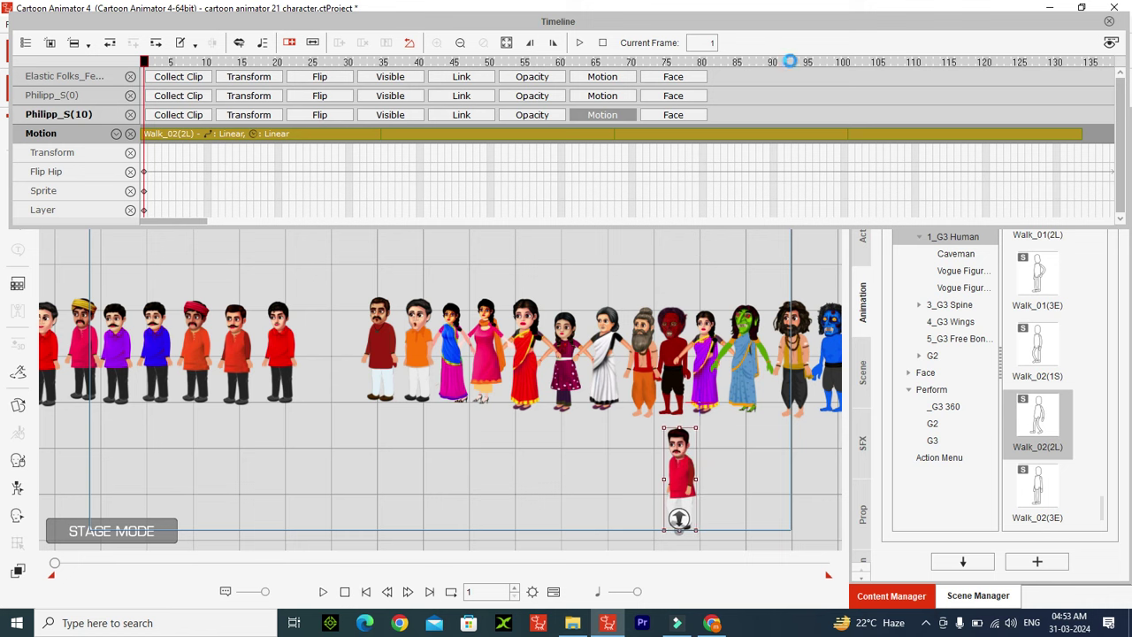
drag(797, 65, 845, 76)
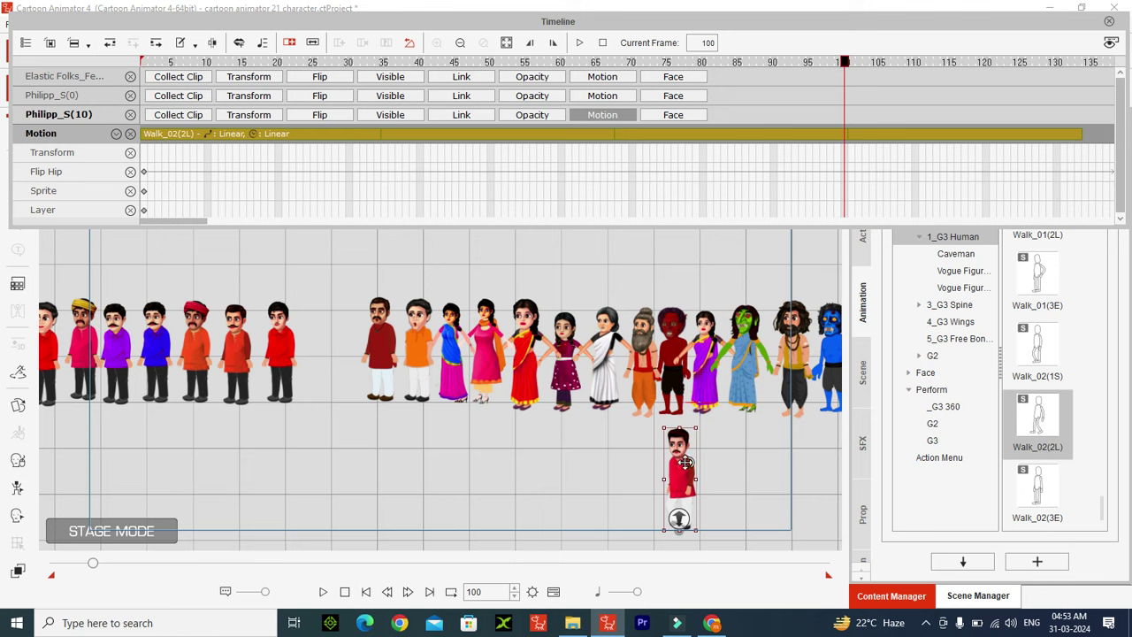
drag(679, 462, 413, 462)
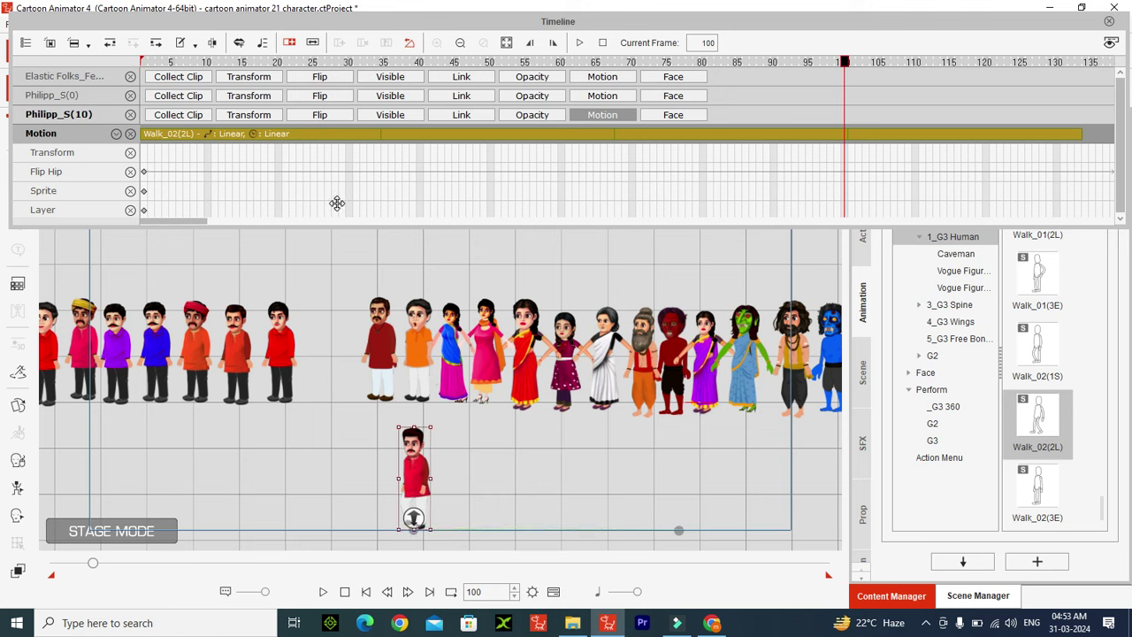
- Preview the man's walk from the first frame with the timeline hidden and the view centred on his path
click(365, 592)
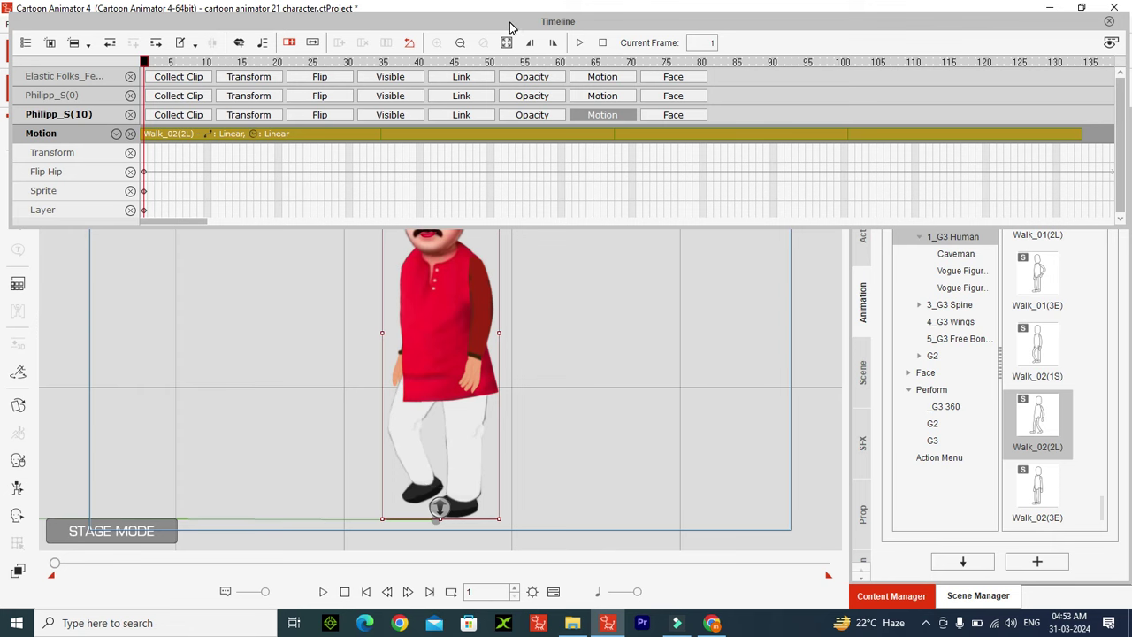
drag(506, 29, 488, 107)
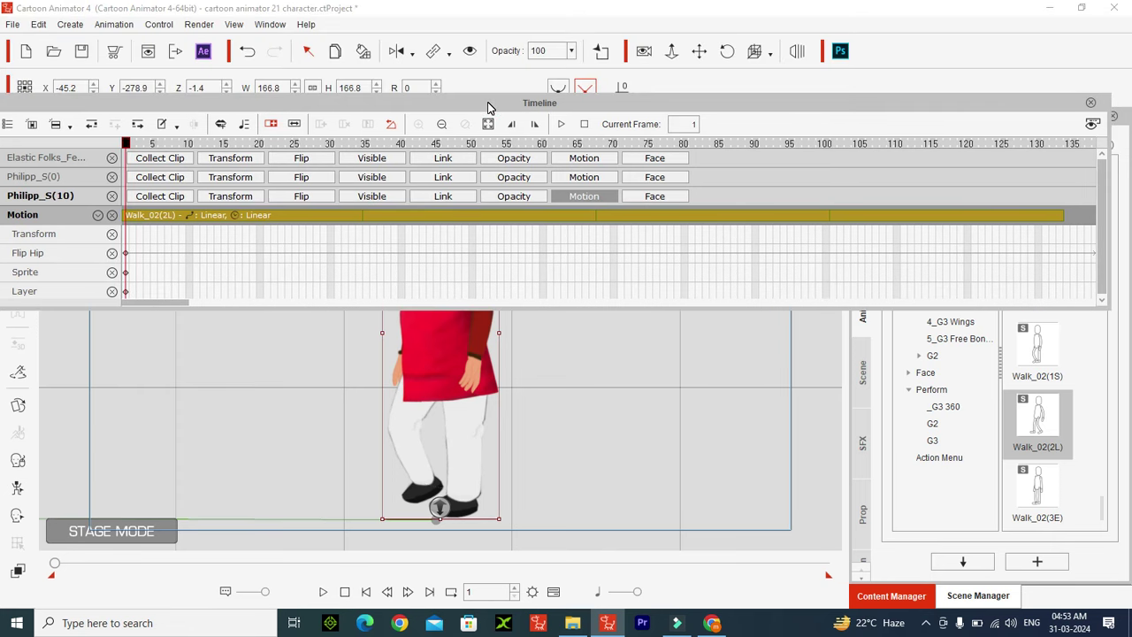
key(F3)
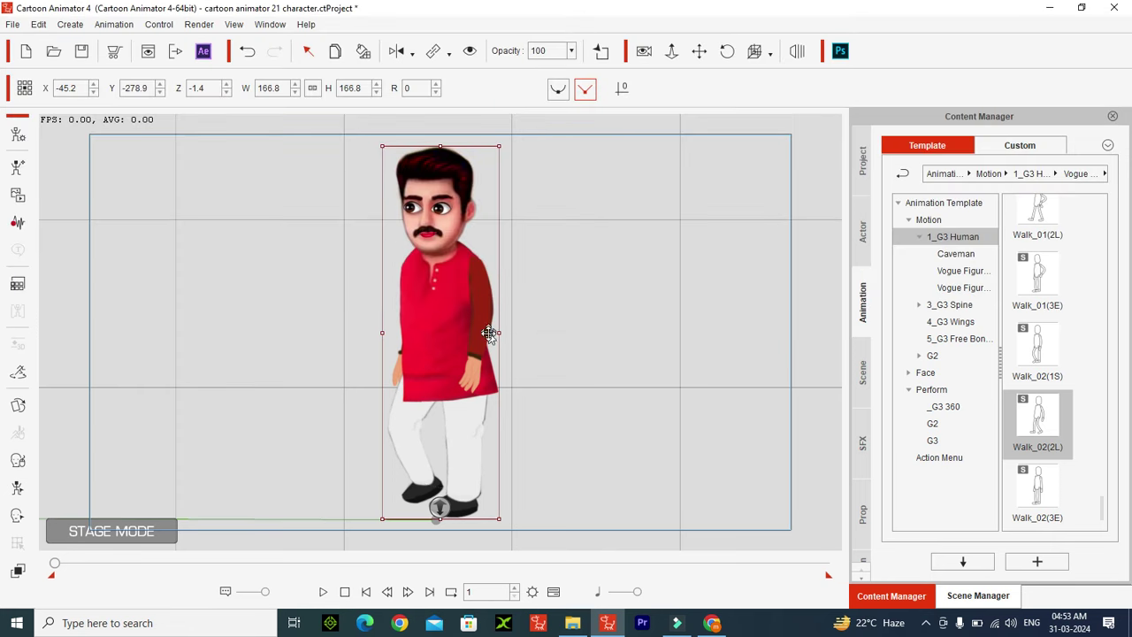
click(699, 50)
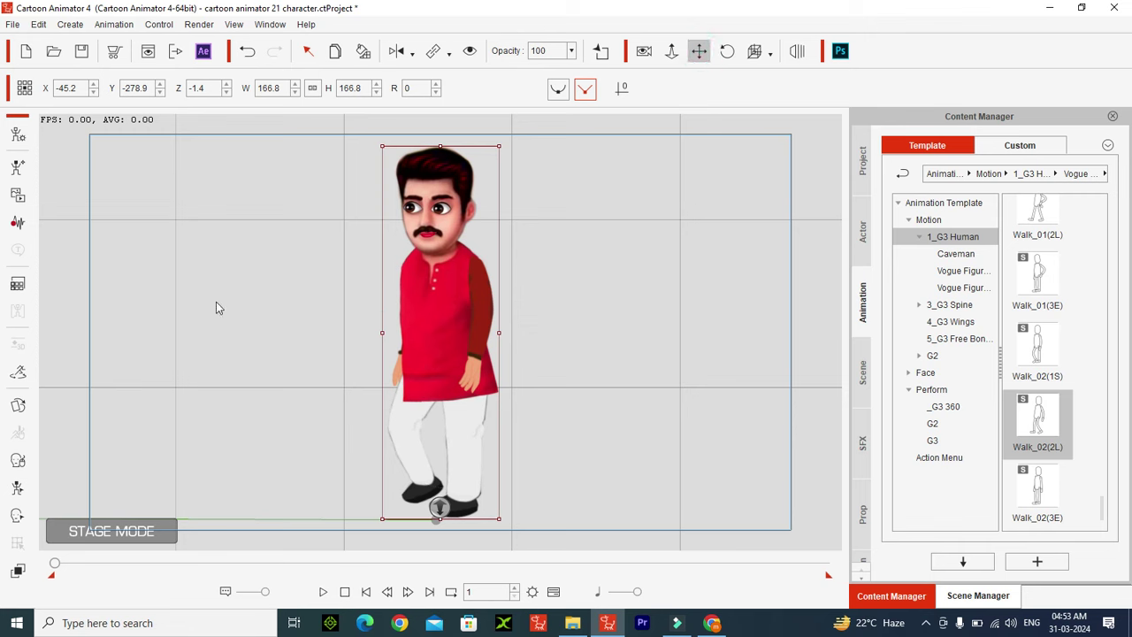
click(175, 277)
drag(174, 277, 443, 281)
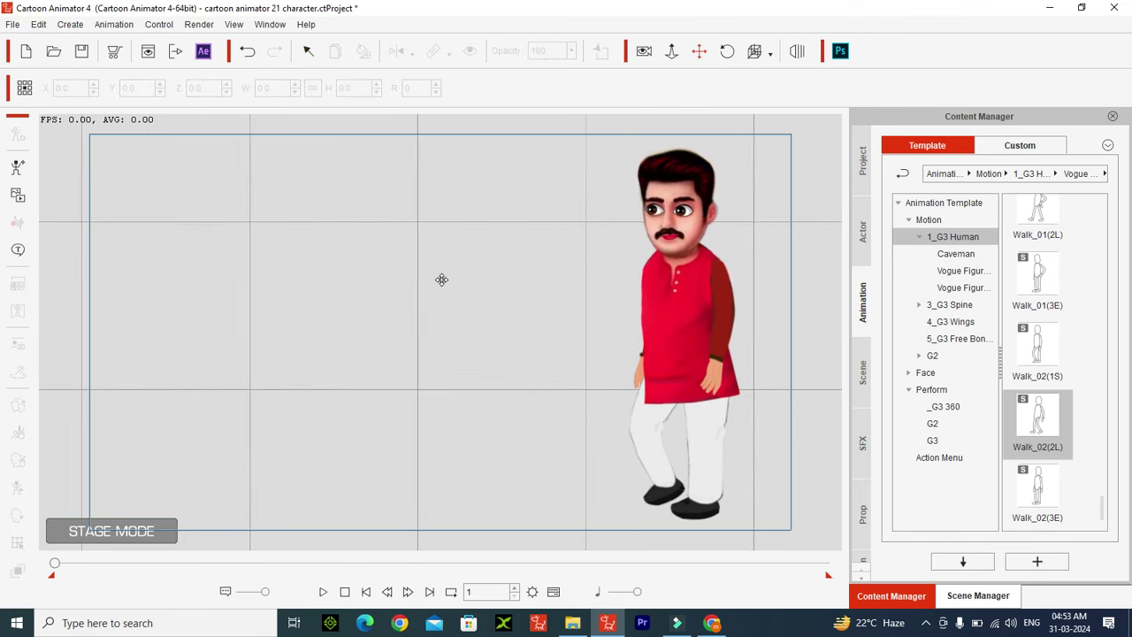
click(323, 593)
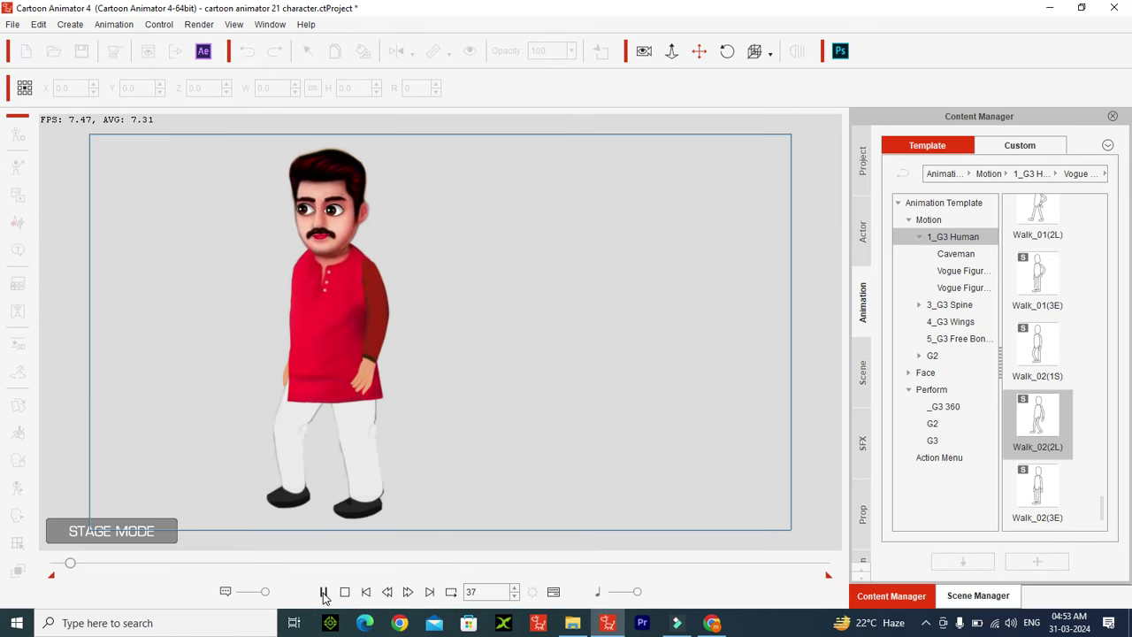
click(322, 592)
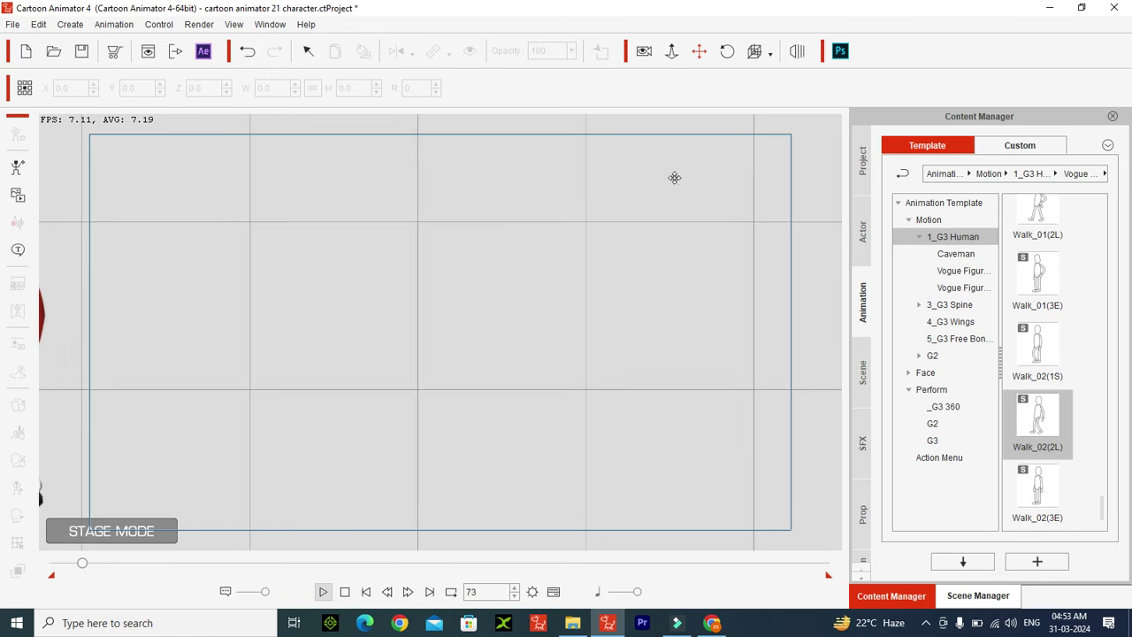
- Shorten the man's walk path by moving him at frame 100 to about X -323, Y -274
click(672, 51)
drag(593, 198, 566, 301)
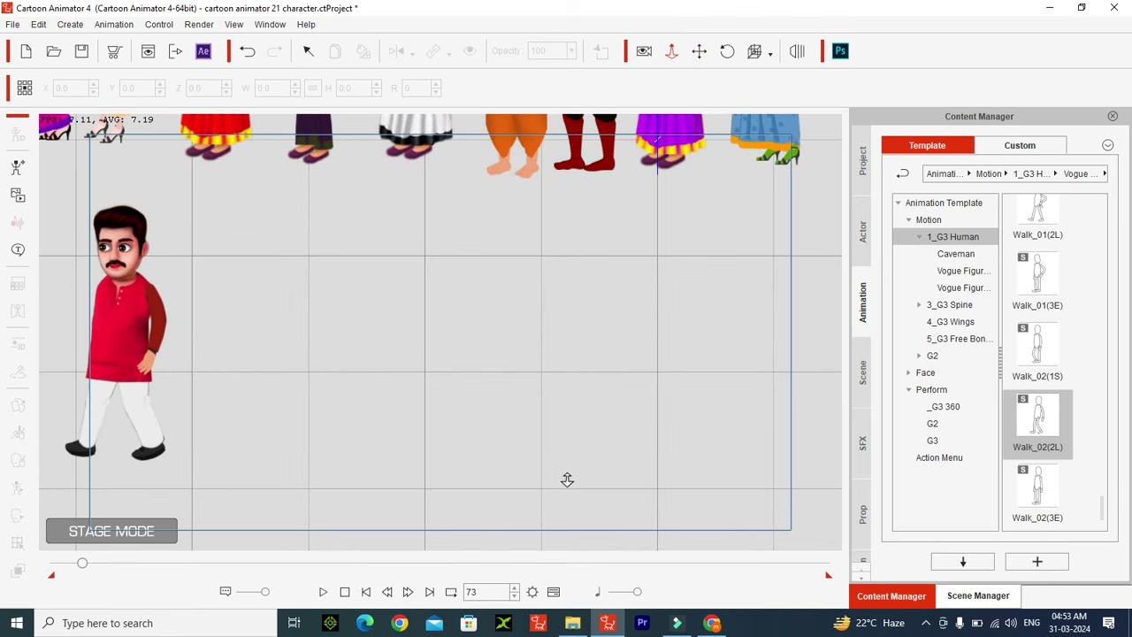
drag(567, 479, 569, 519)
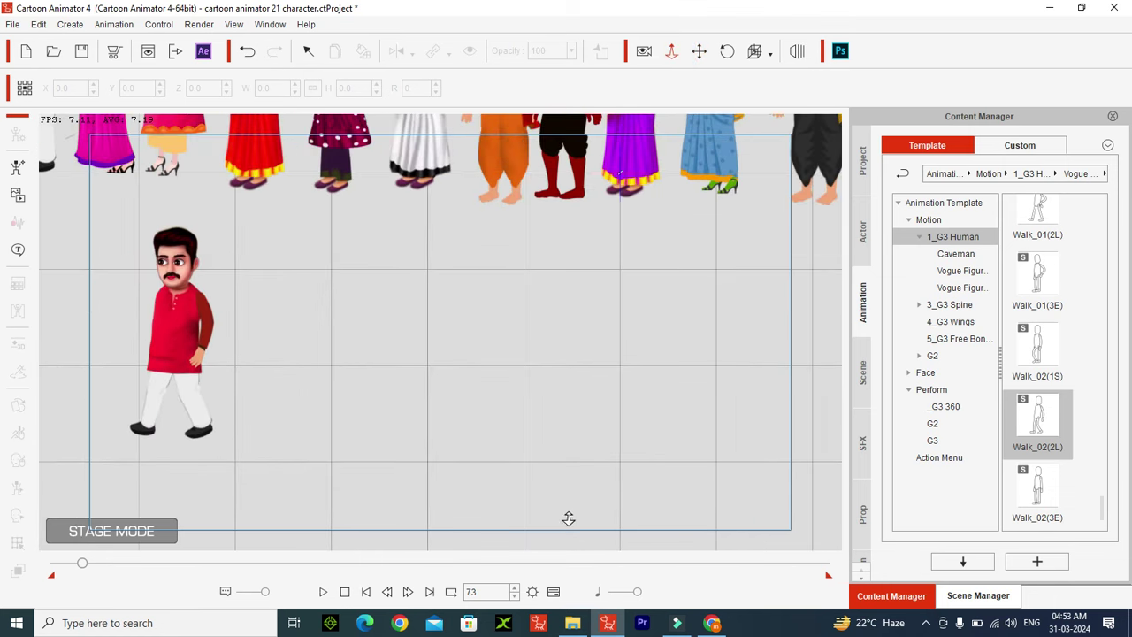
key(F3)
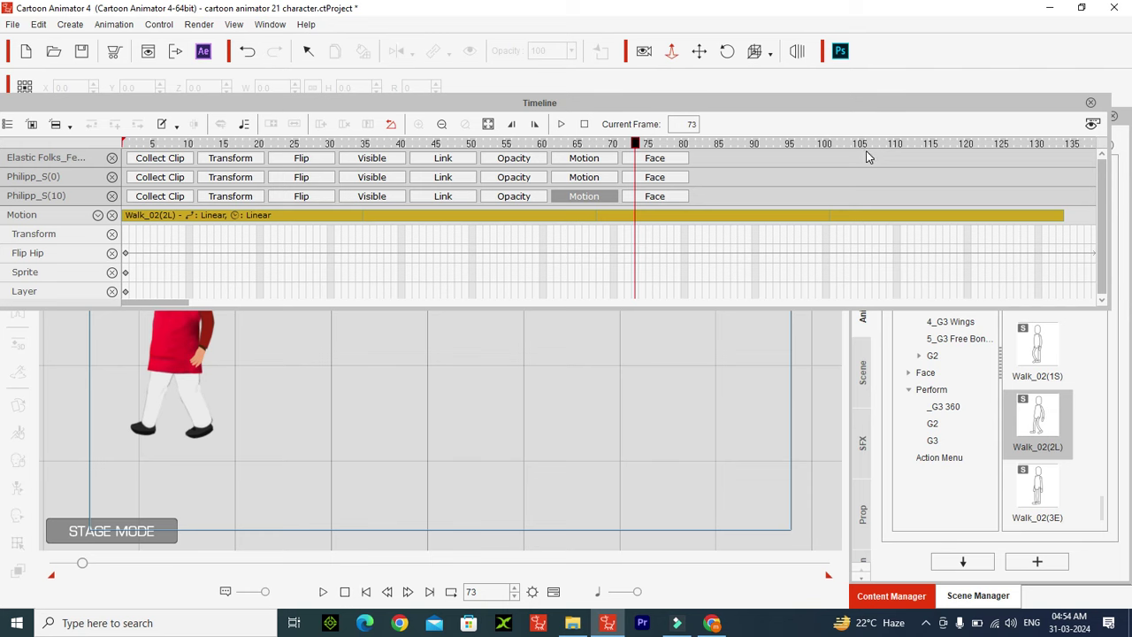
drag(819, 146, 826, 145)
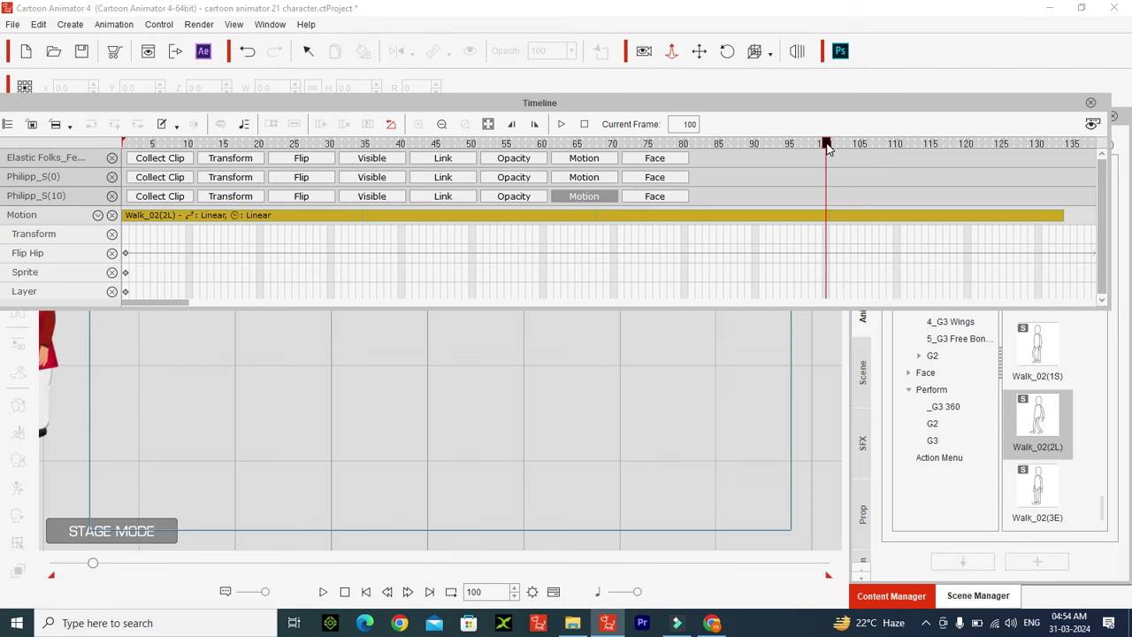
key(F3)
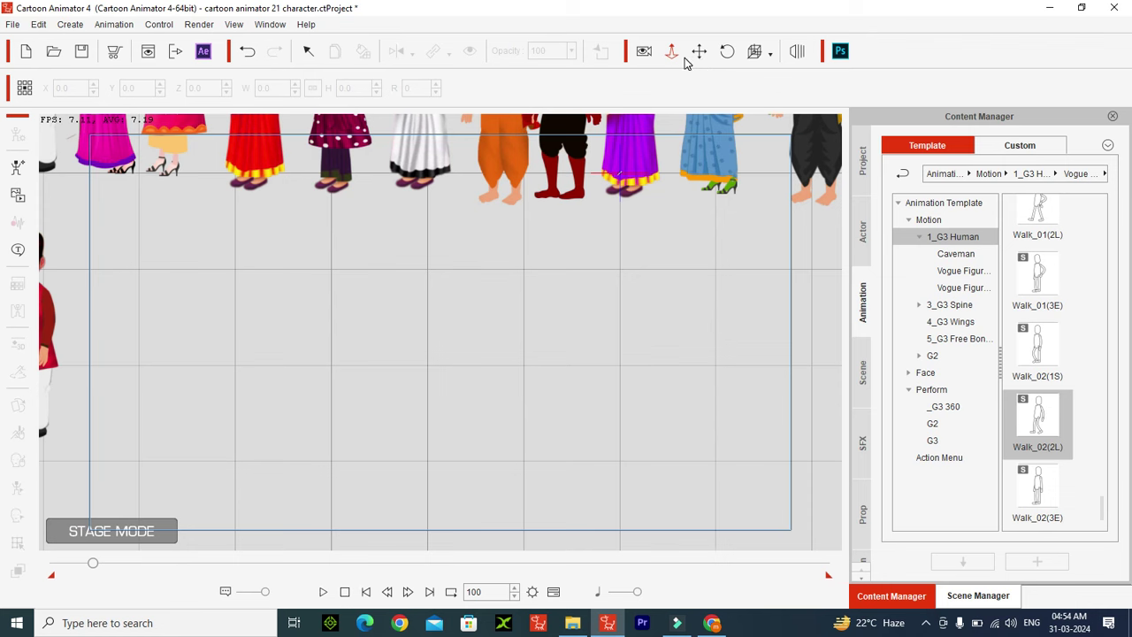
drag(389, 297, 389, 428)
drag(398, 319, 399, 445)
drag(395, 498, 116, 352)
right_click(122, 313)
click(122, 314)
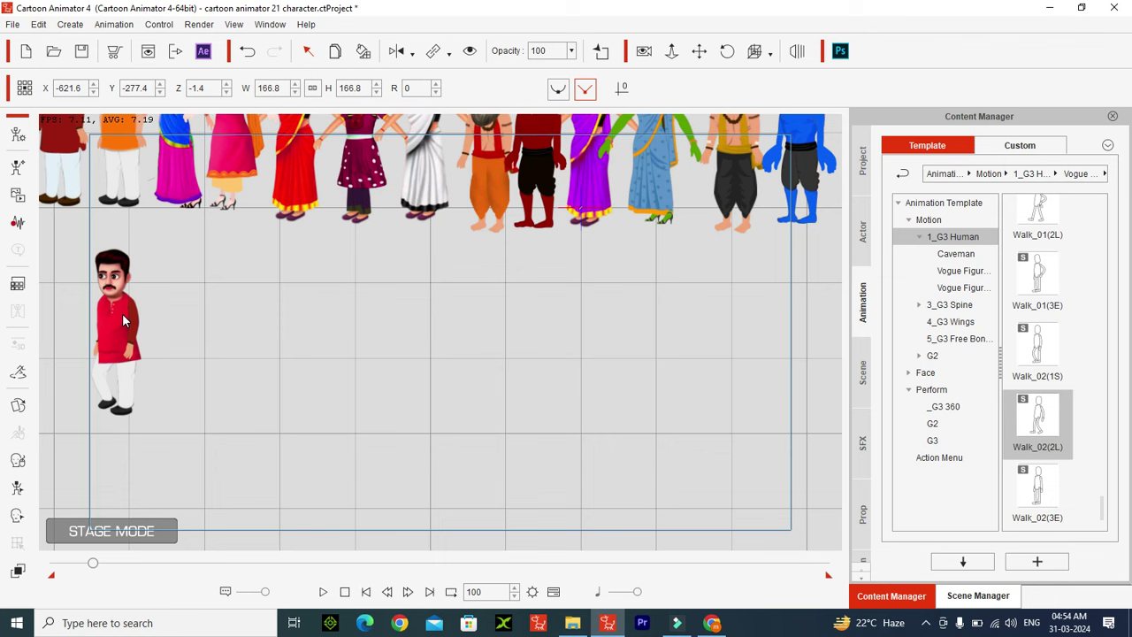
drag(130, 310, 340, 303)
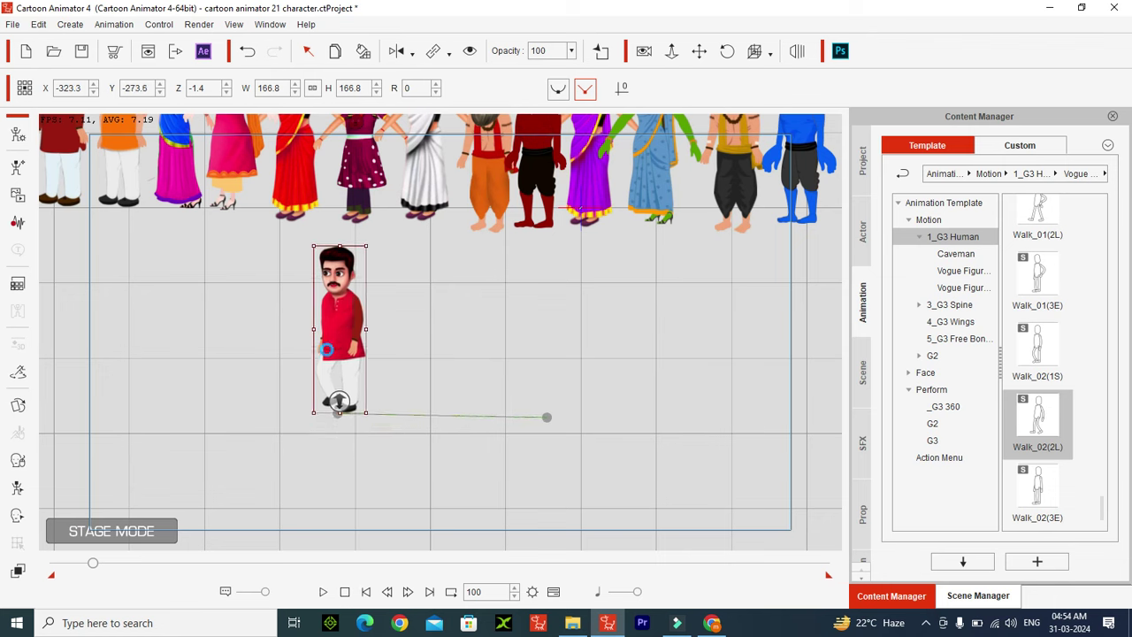
- Play the shortened walk from the first frame and return to frame 1
click(366, 592)
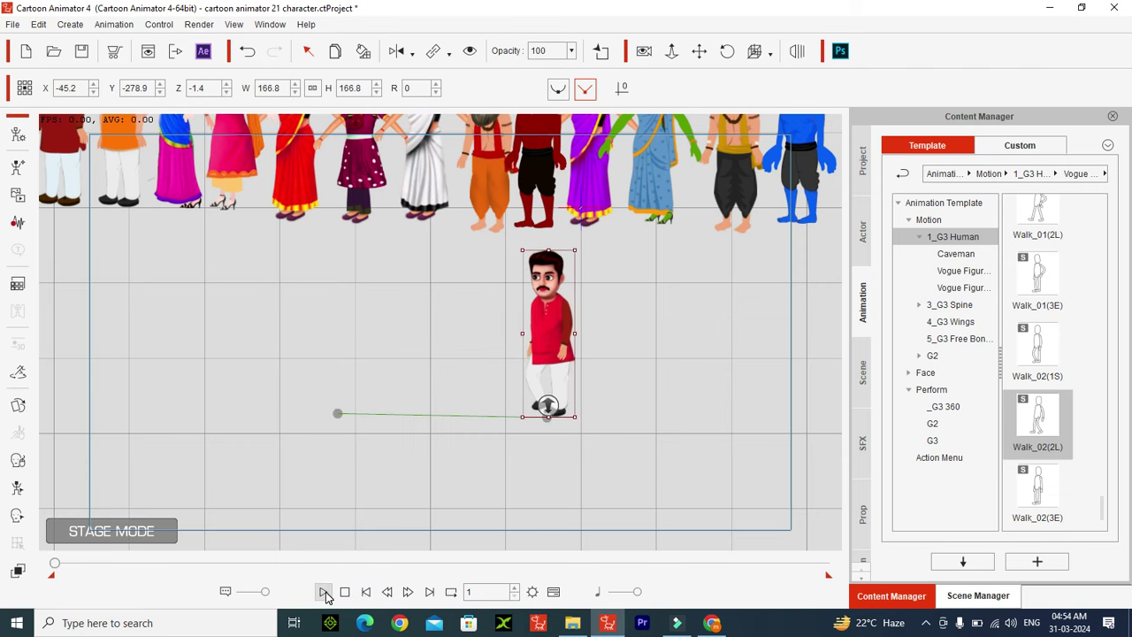
click(324, 592)
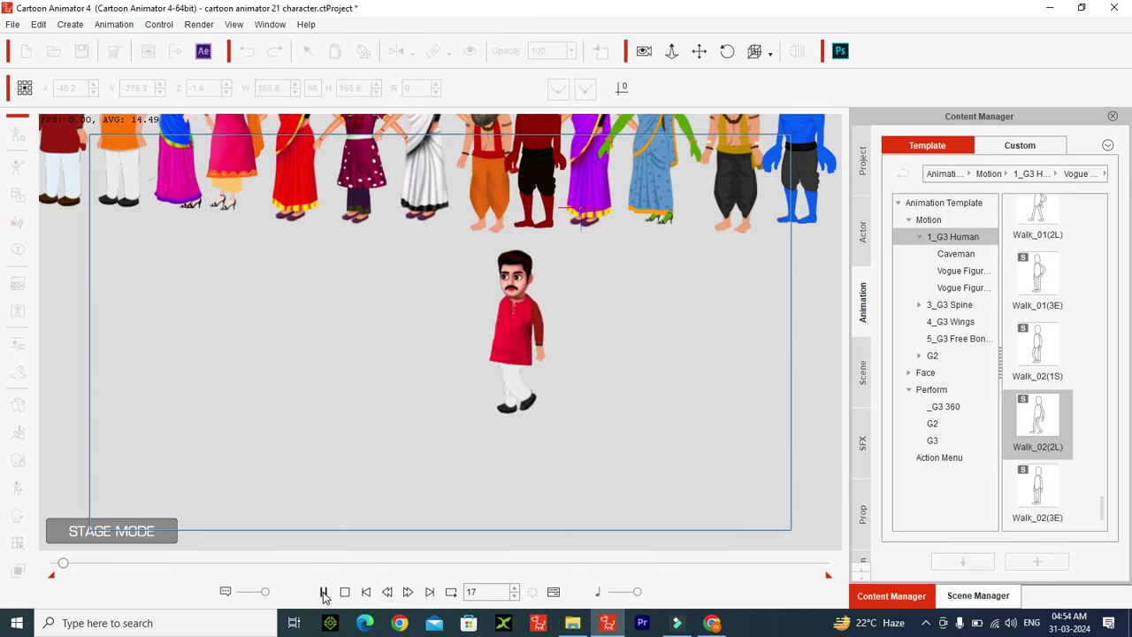
click(324, 593)
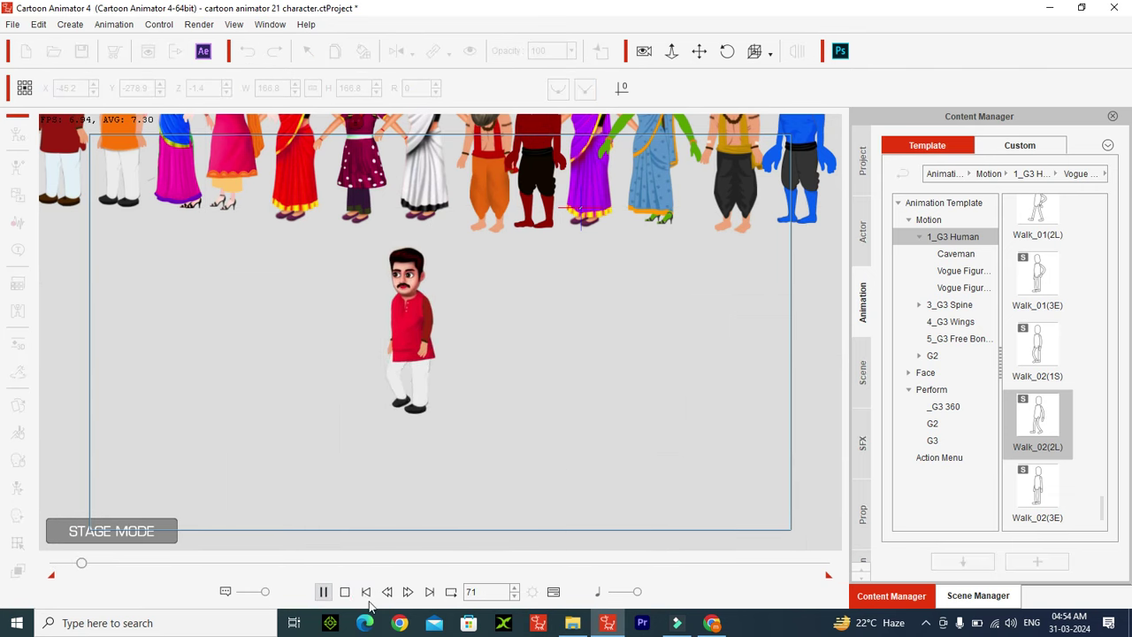
click(366, 593)
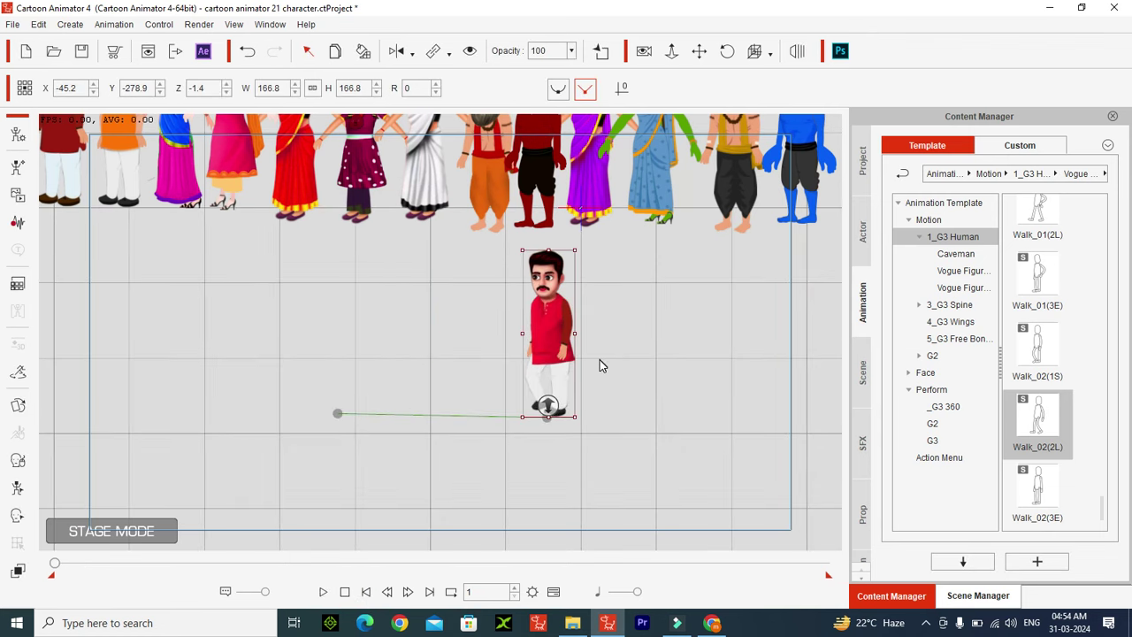
- Create a voice script for the man in the red shirt from the wave file My Audio-2 in the s-2 audio folder
key(f)
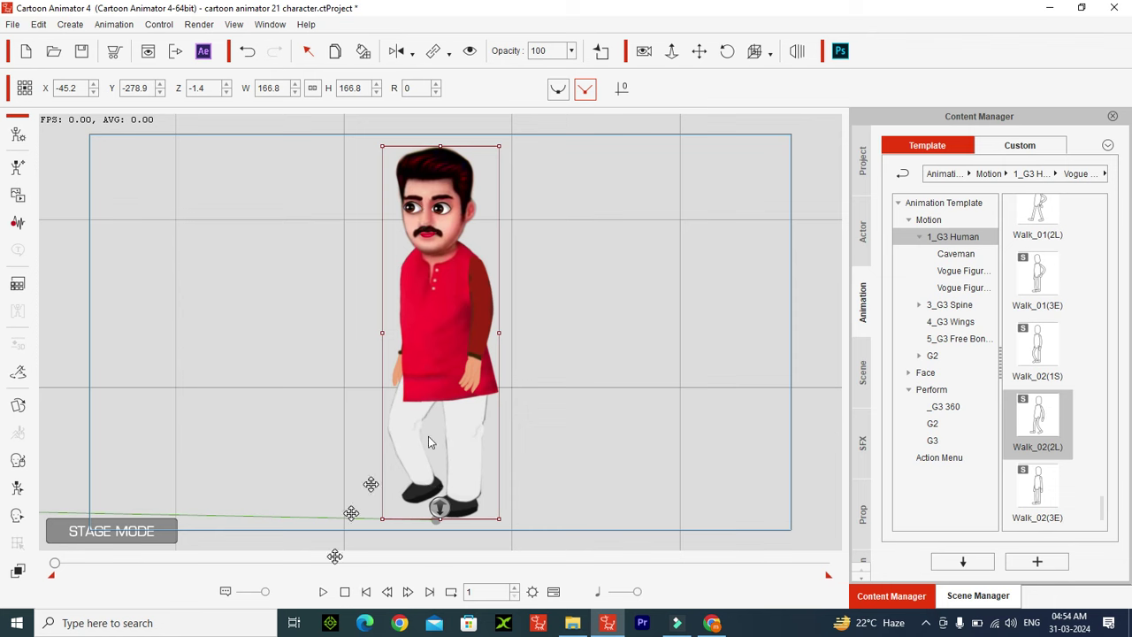
click(17, 223)
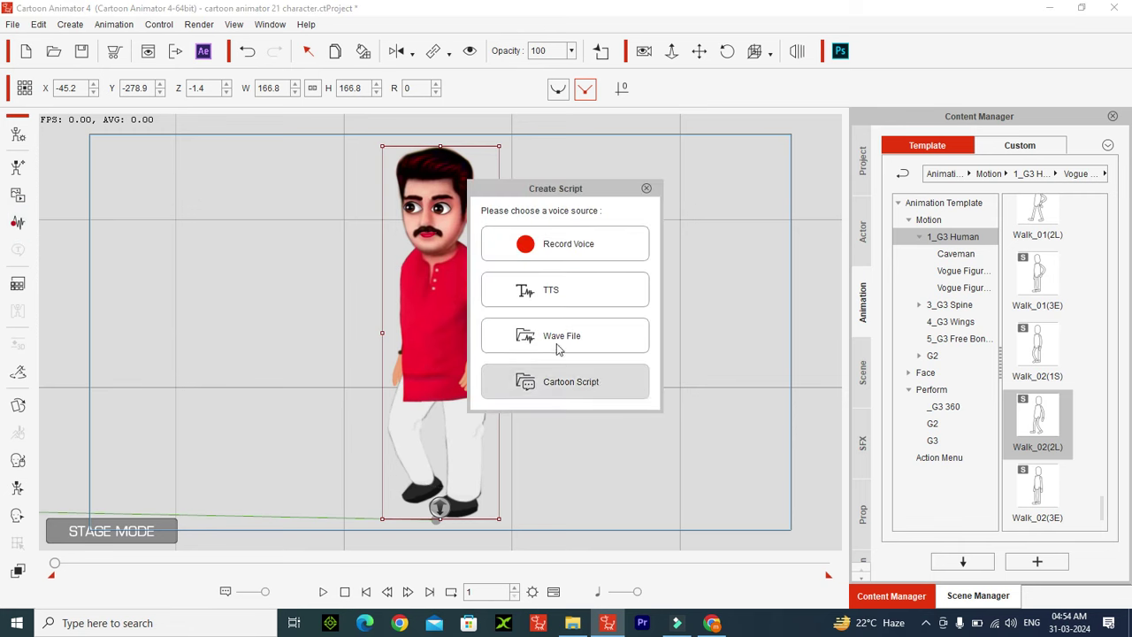
click(594, 344)
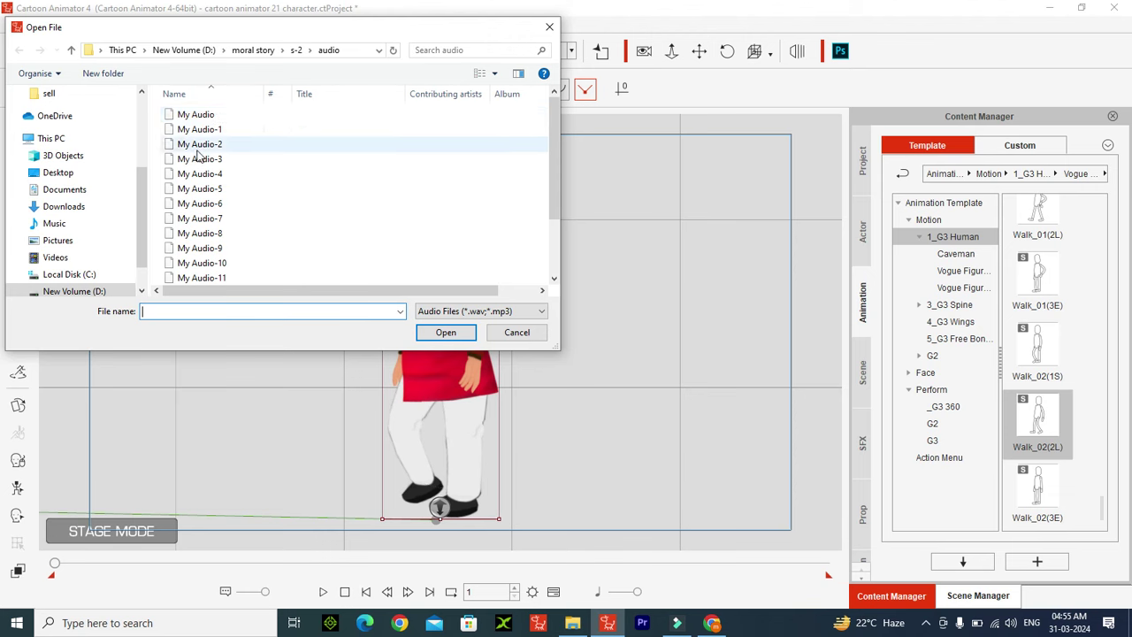
click(199, 146)
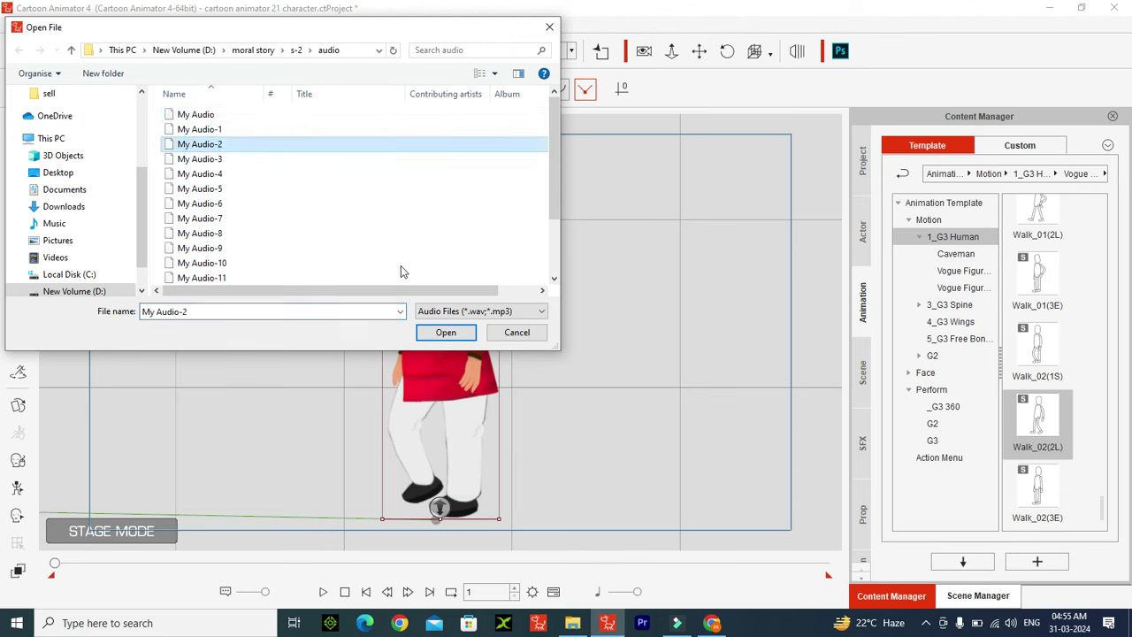
click(535, 313)
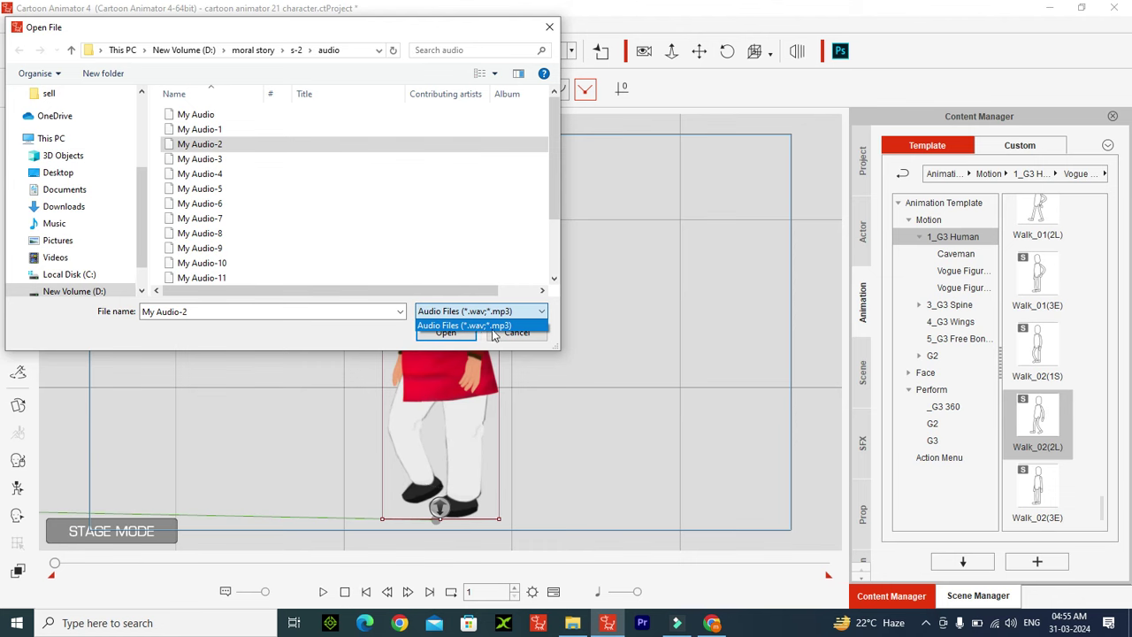
click(491, 27)
drag(224, 40, 725, 117)
click(699, 221)
click(948, 412)
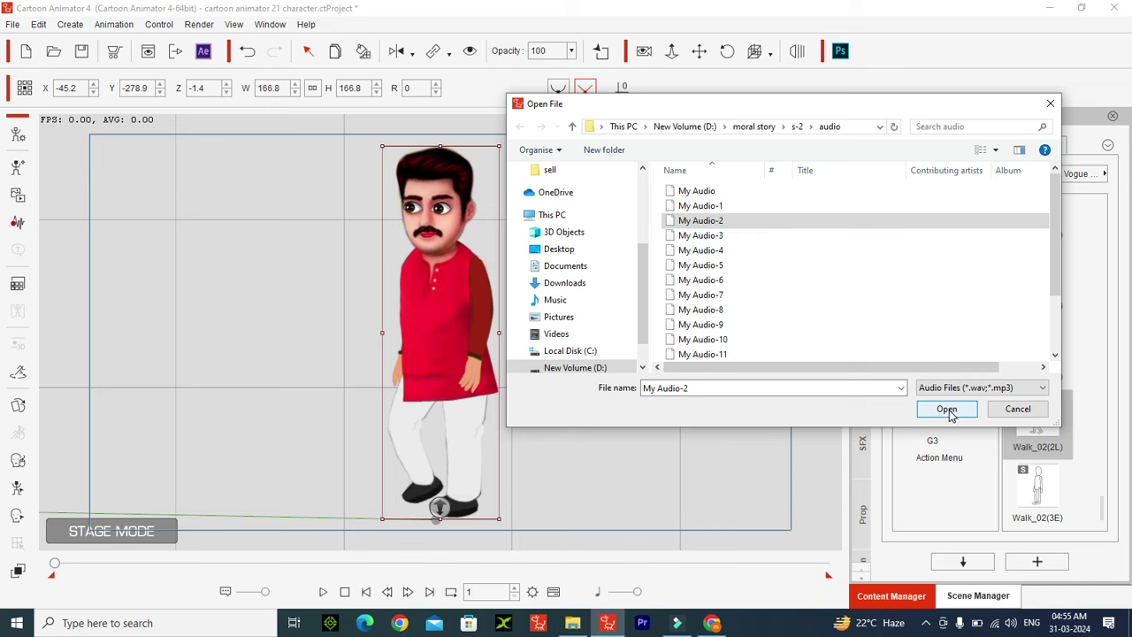
click(947, 411)
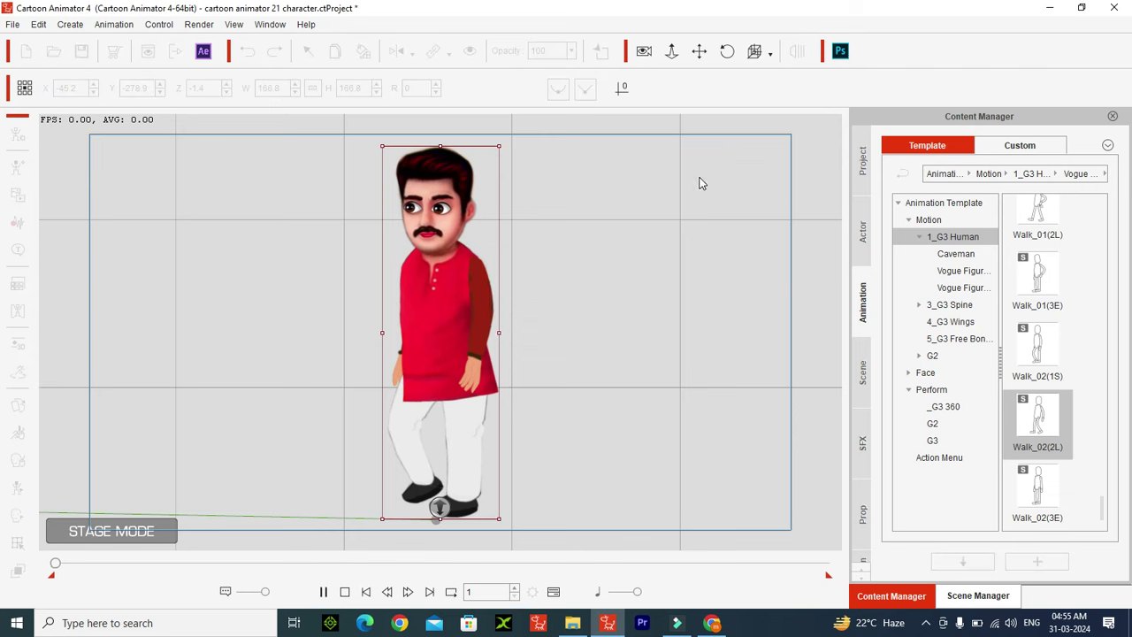
- Play the man's walk with the added voice and return to the first frame
key(space)
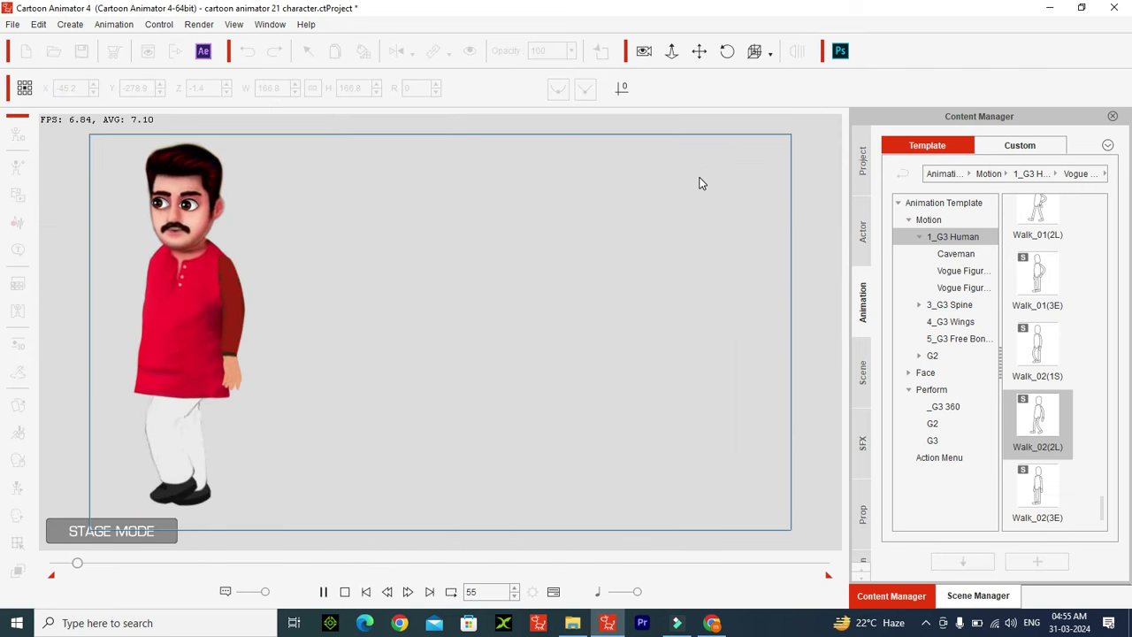
click(366, 591)
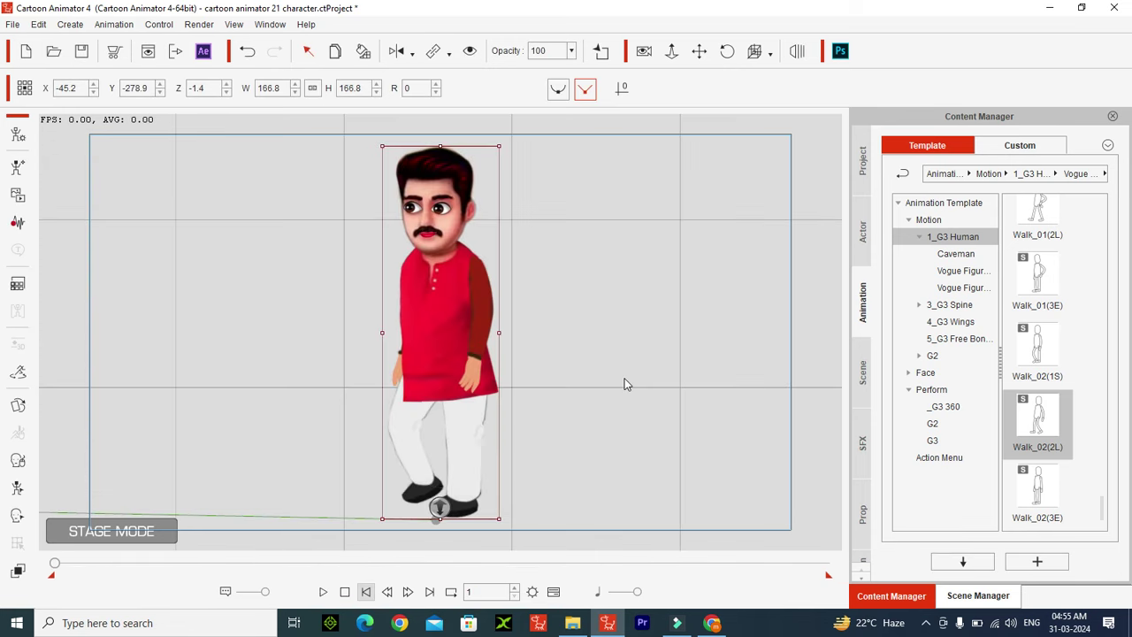
- Try to remove the object animation from the man in the red shirt at the start of the timeline
right_click(428, 271)
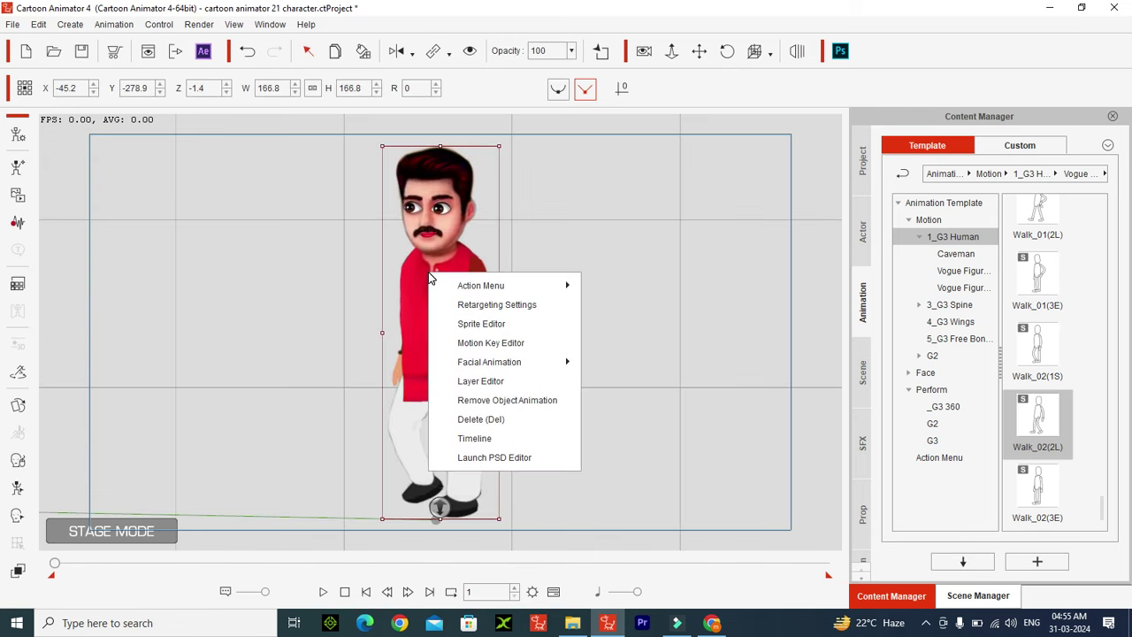
click(540, 403)
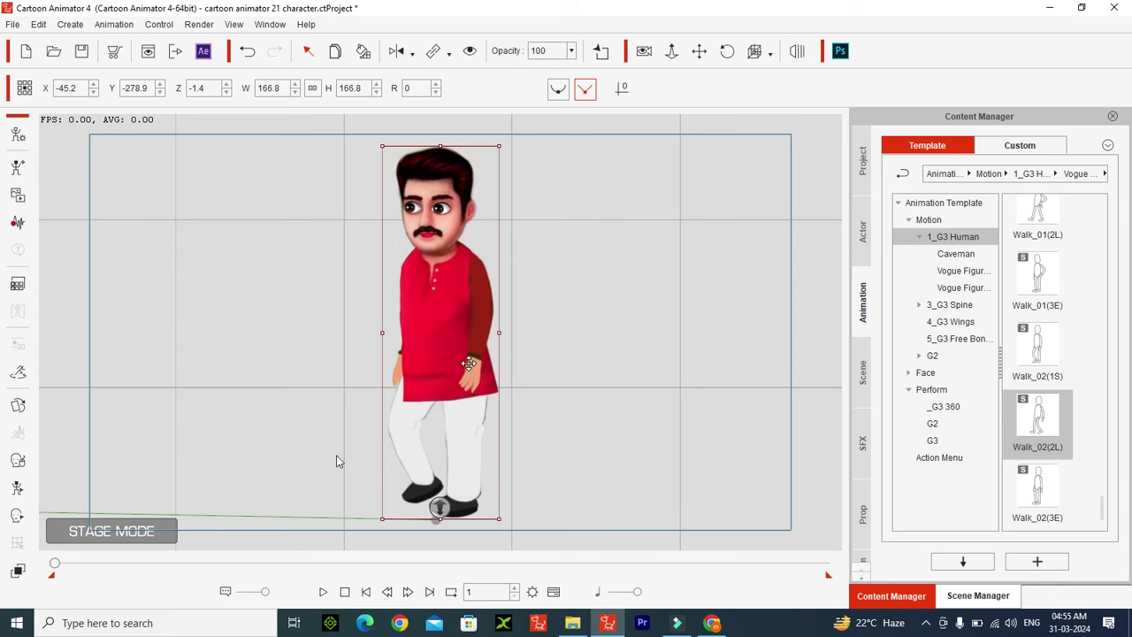
drag(55, 567, 7, 579)
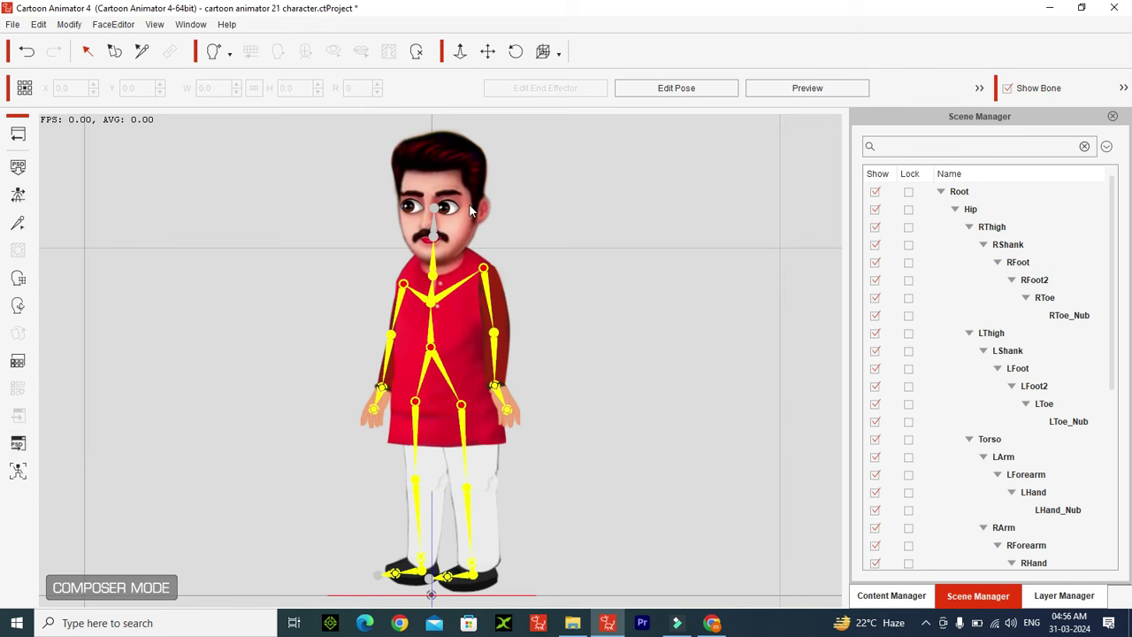
- Examine the man's head and torso bones, his layer list and his bone hierarchy in composer mode
click(460, 51)
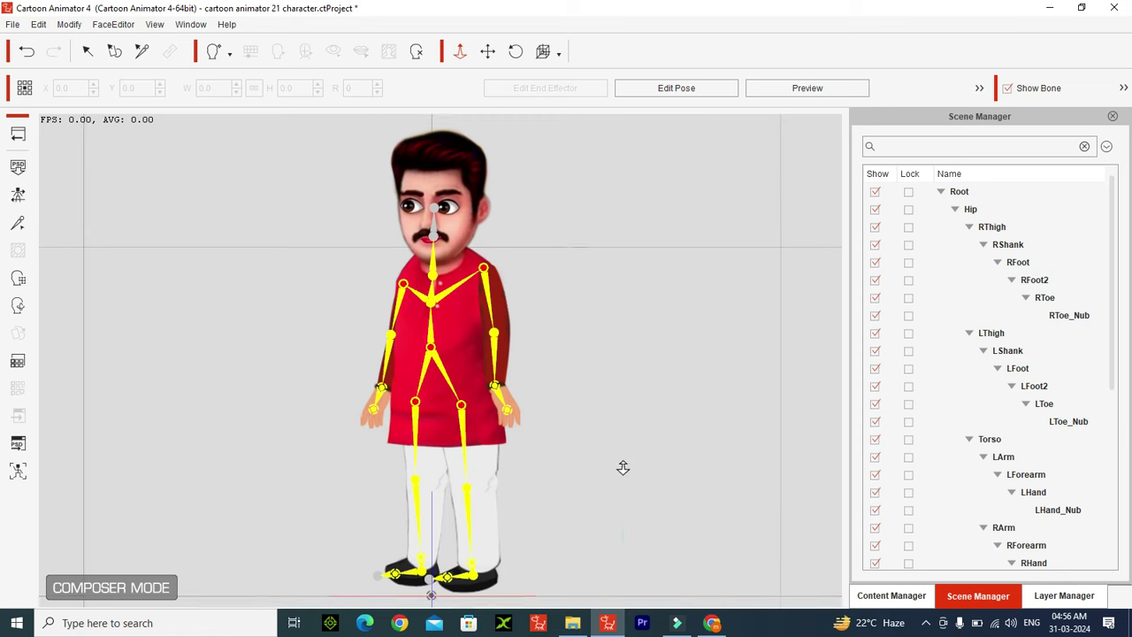
scroll(625, 452, up, 5)
scroll(636, 390, up, 2)
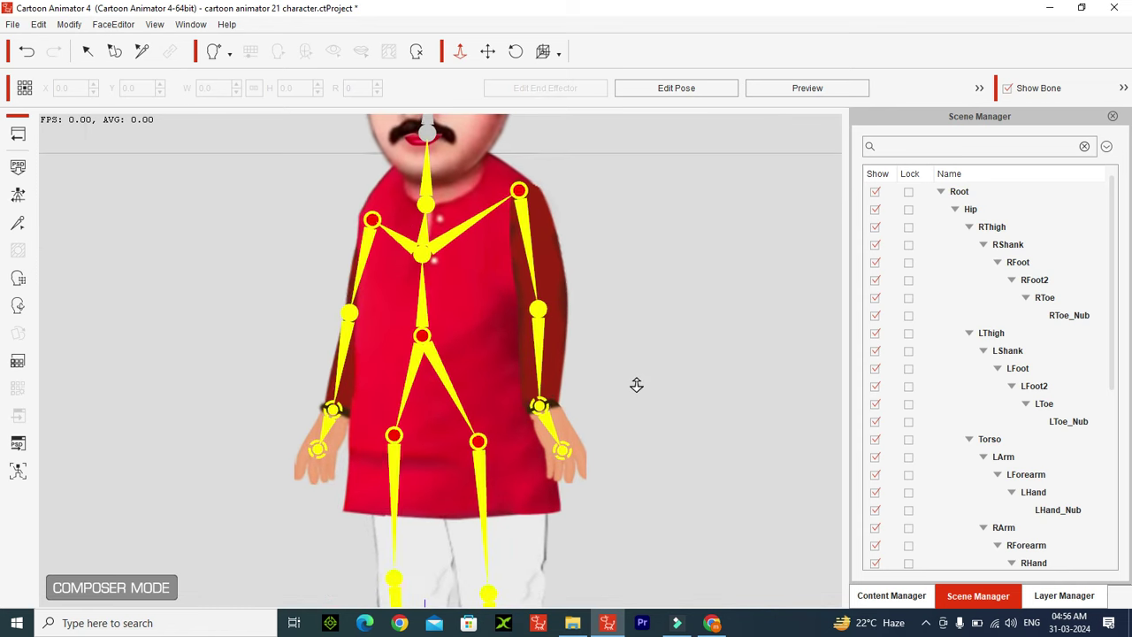
click(487, 51)
drag(629, 171, 630, 337)
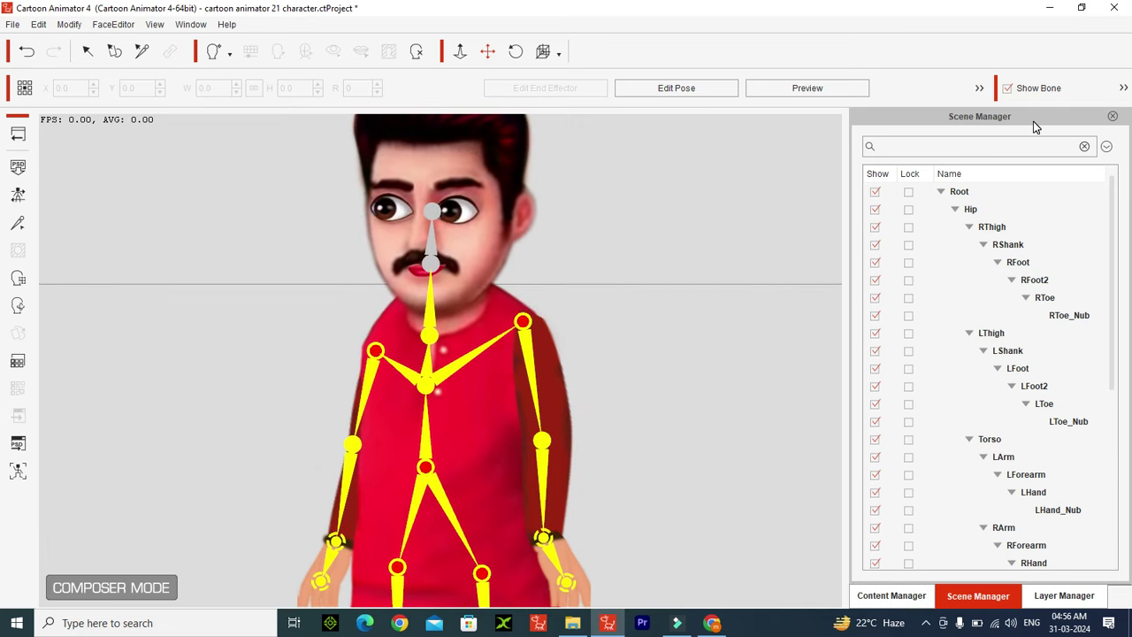
click(906, 602)
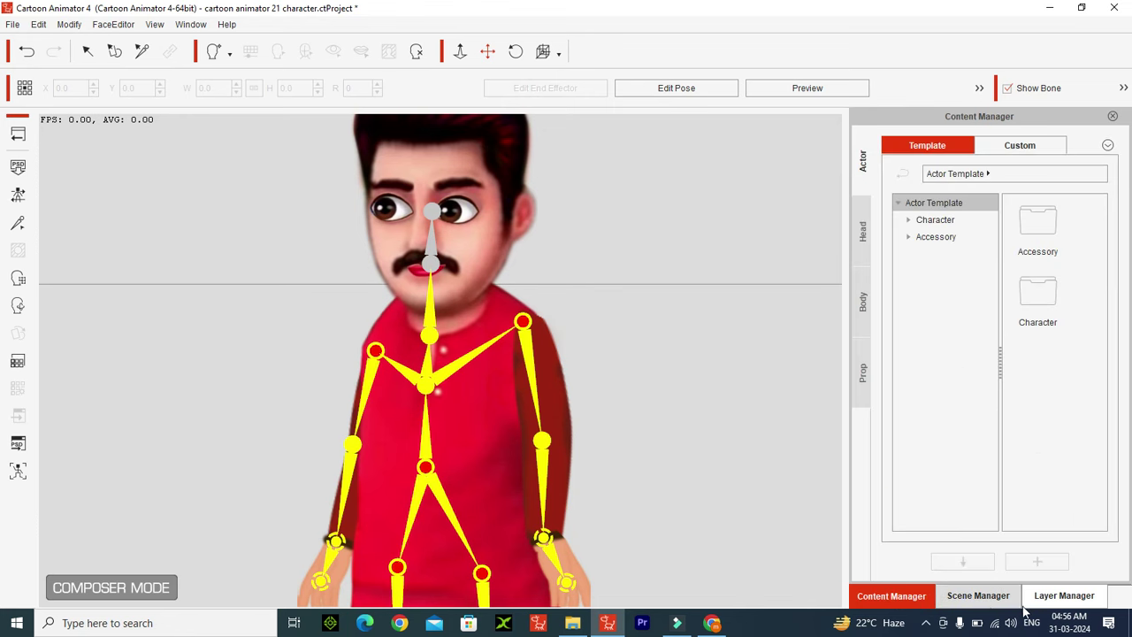
click(1061, 596)
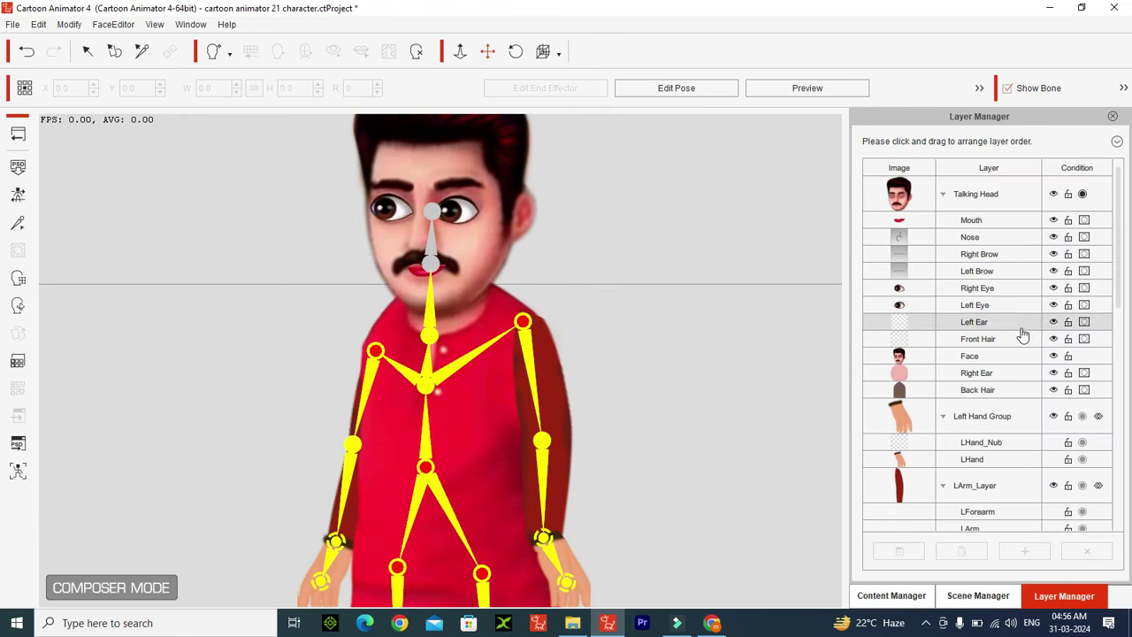
click(980, 598)
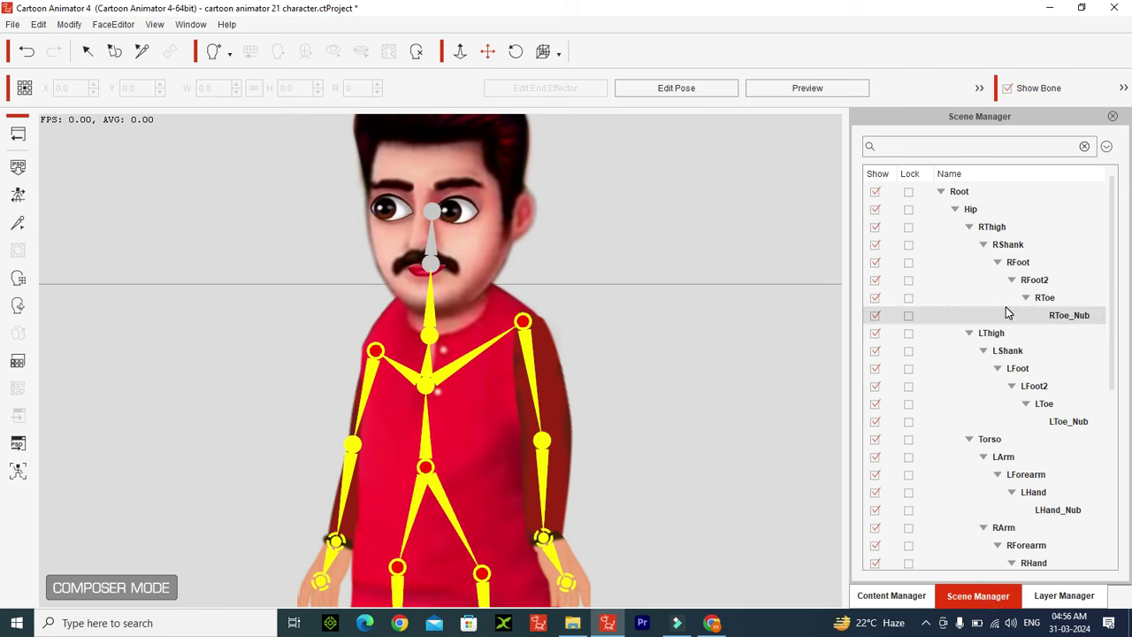
- Browse the head content for a replacement, checking the G3 and _G3 360 head templates and the custom head library
click(887, 600)
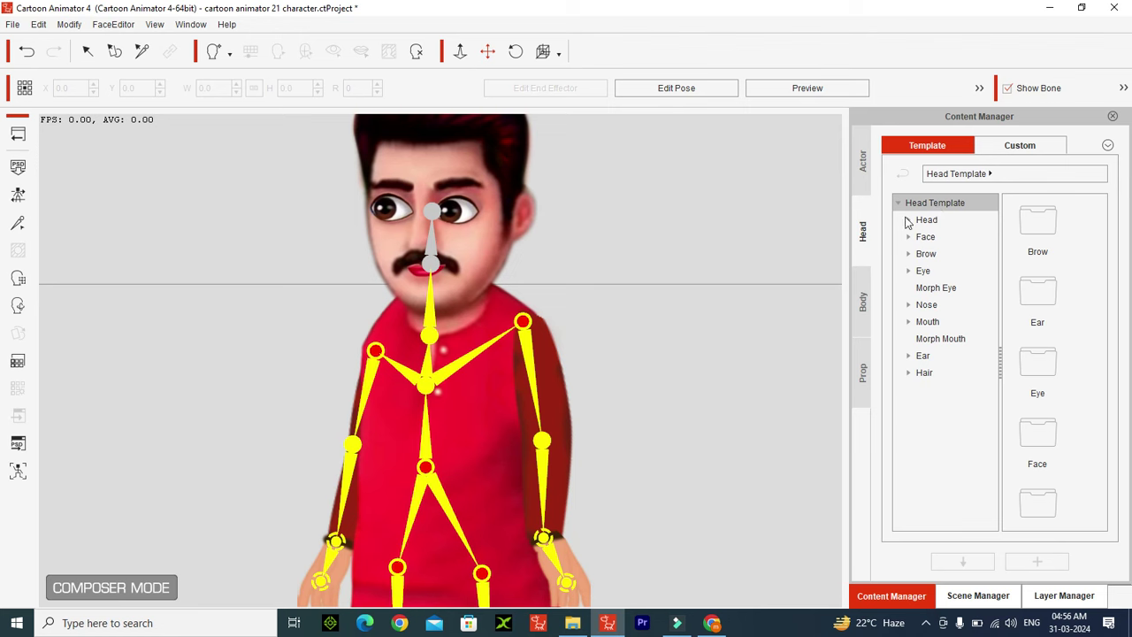
click(927, 220)
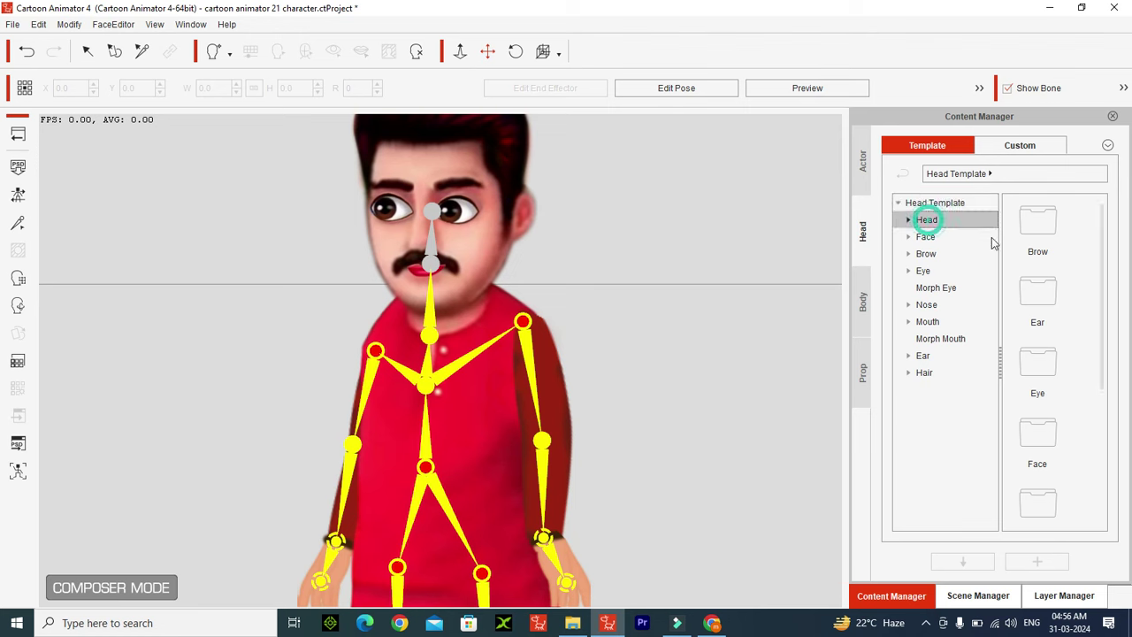
double_click(1040, 388)
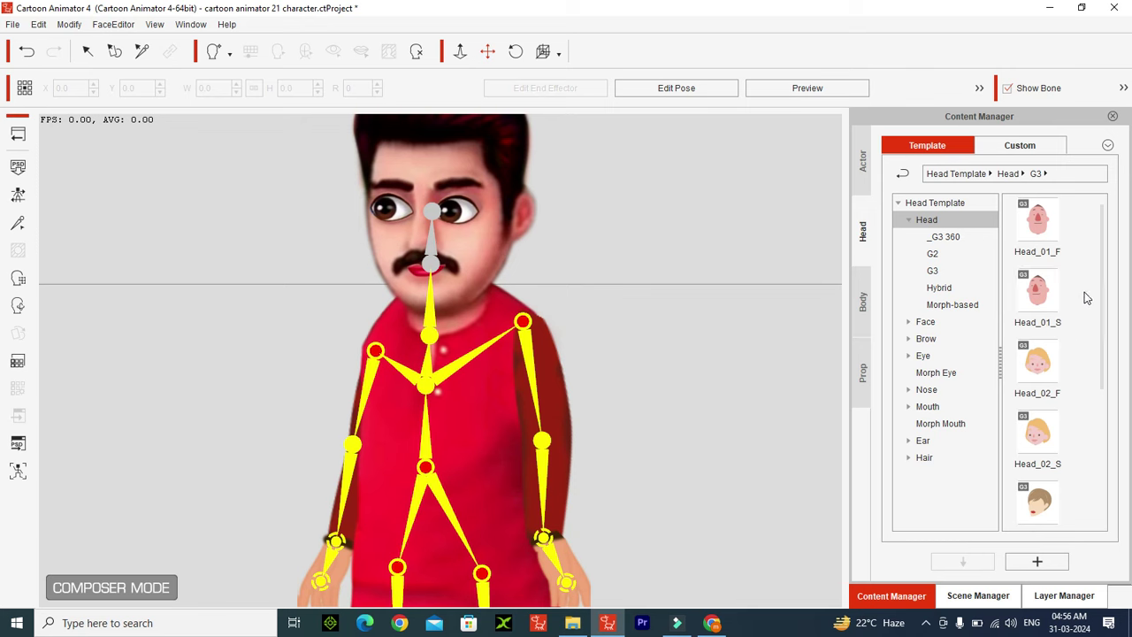
scroll(1105, 316, down, 5)
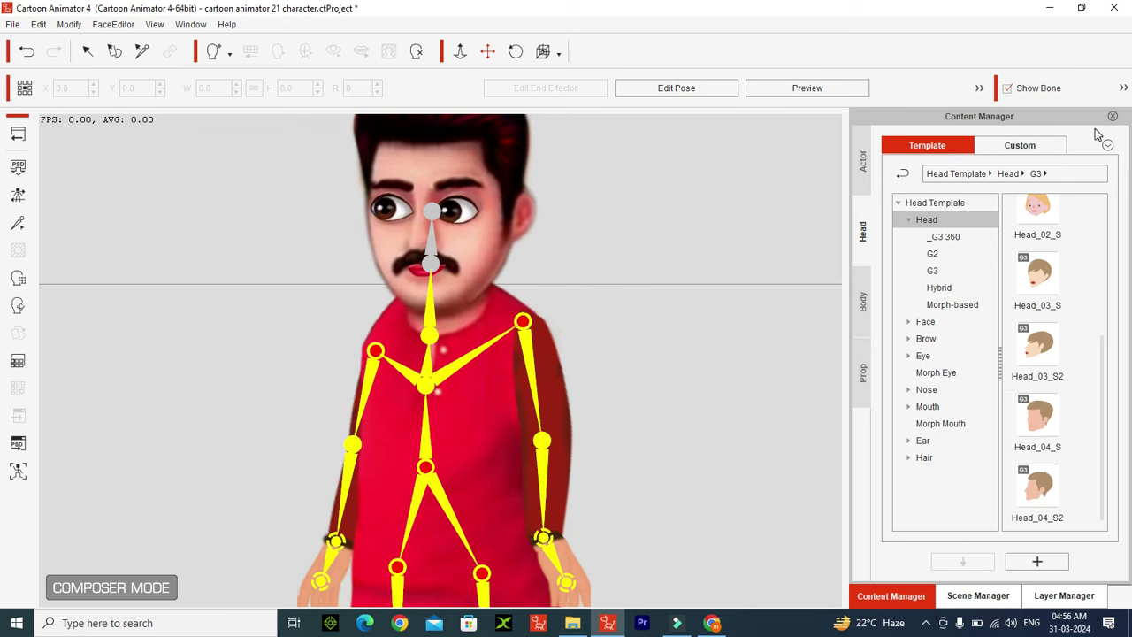
click(1031, 151)
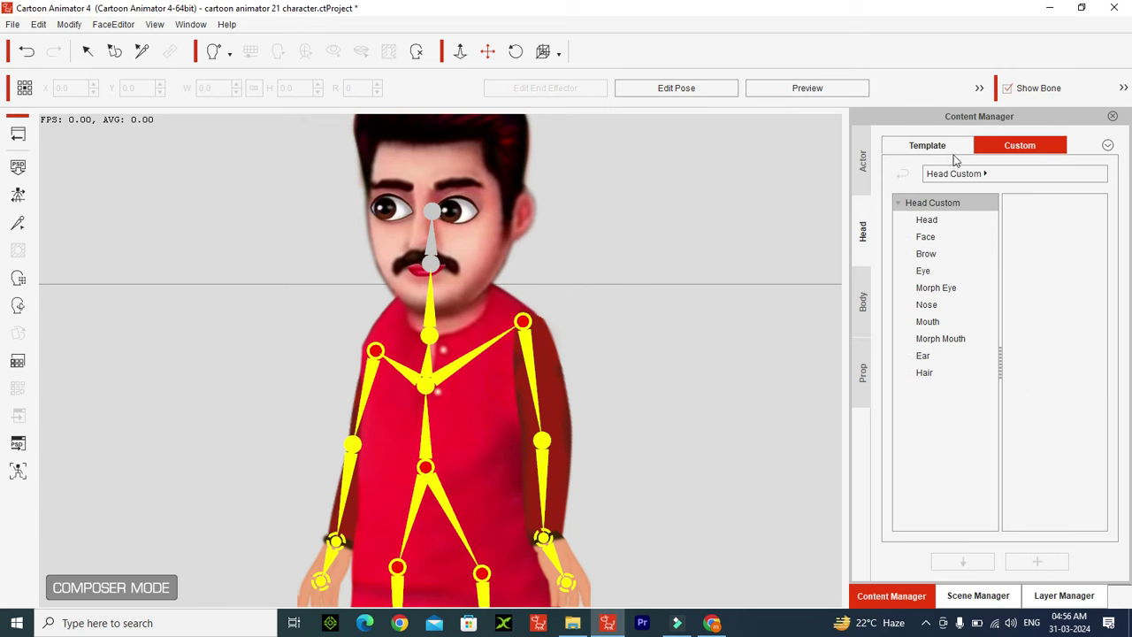
click(927, 221)
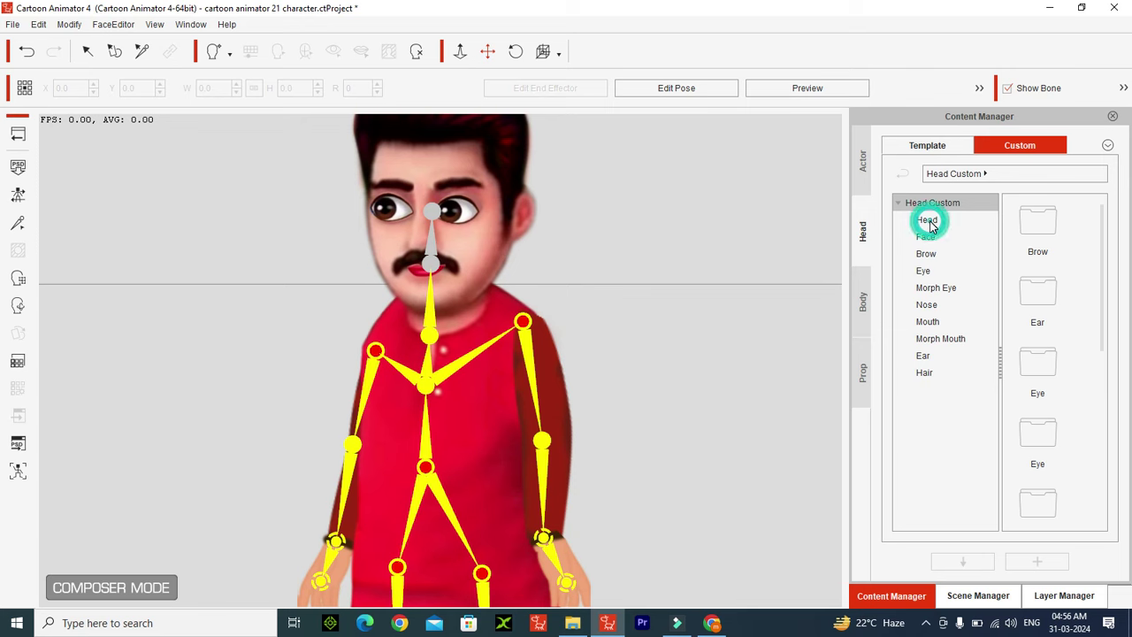
click(937, 149)
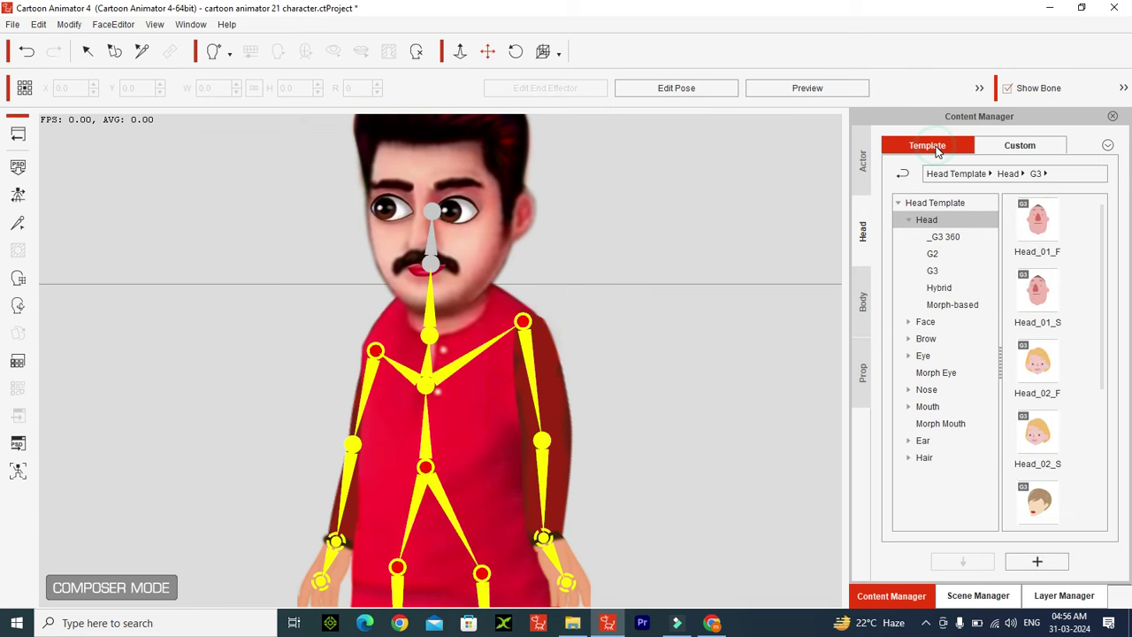
click(947, 239)
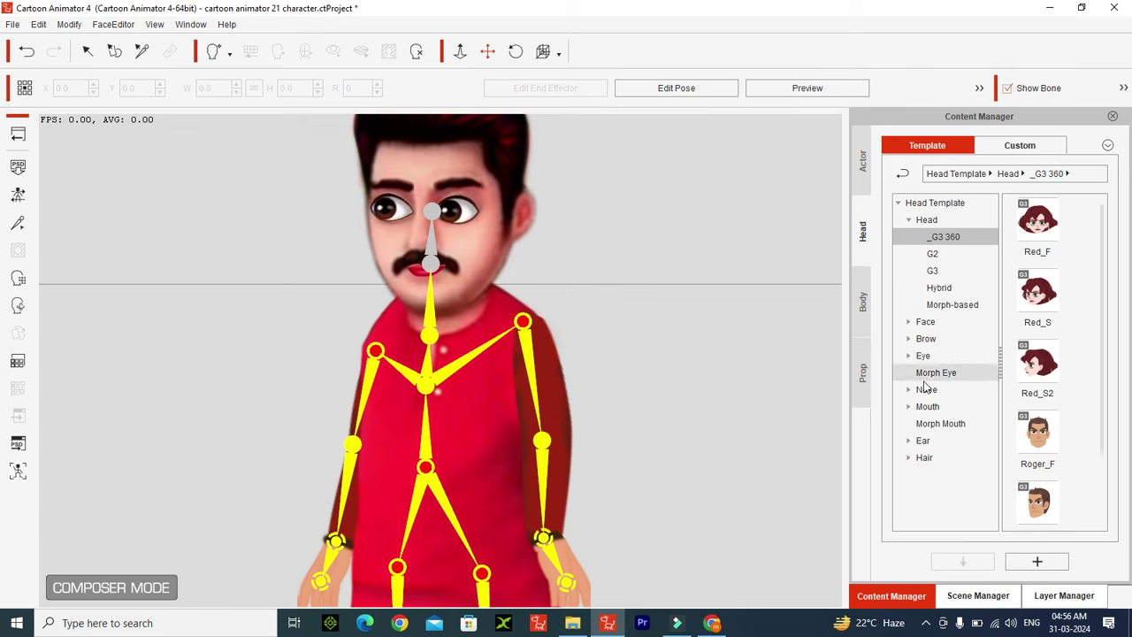
- Replace the man's mouth with the G3 mouth template Mouth_04_S after checking the _G3 360 mouths
click(927, 408)
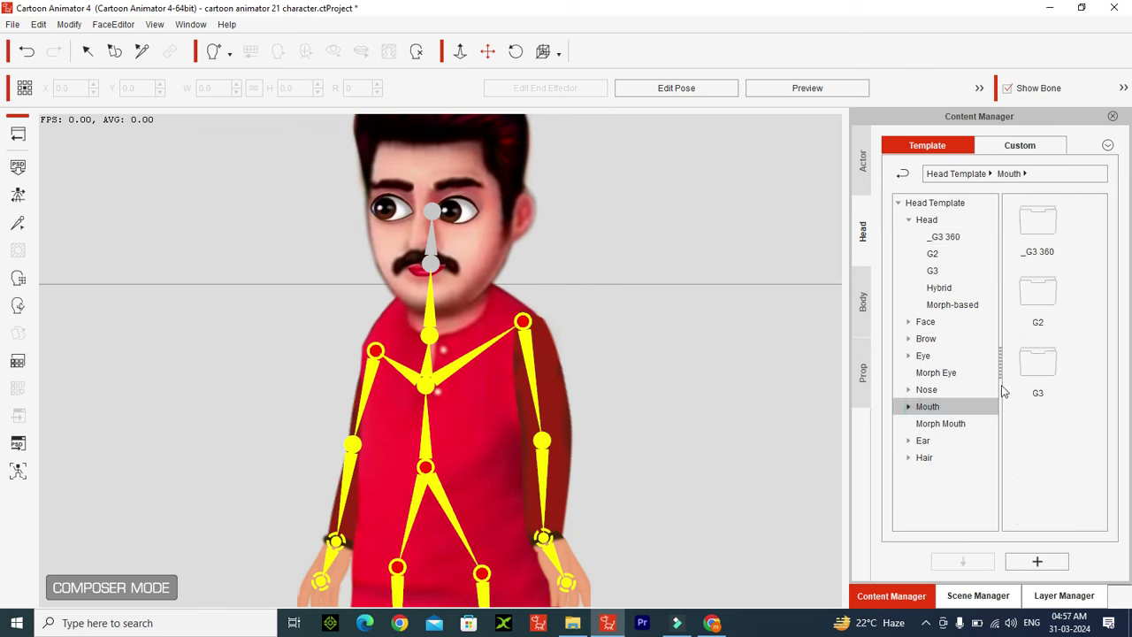
double_click(1050, 237)
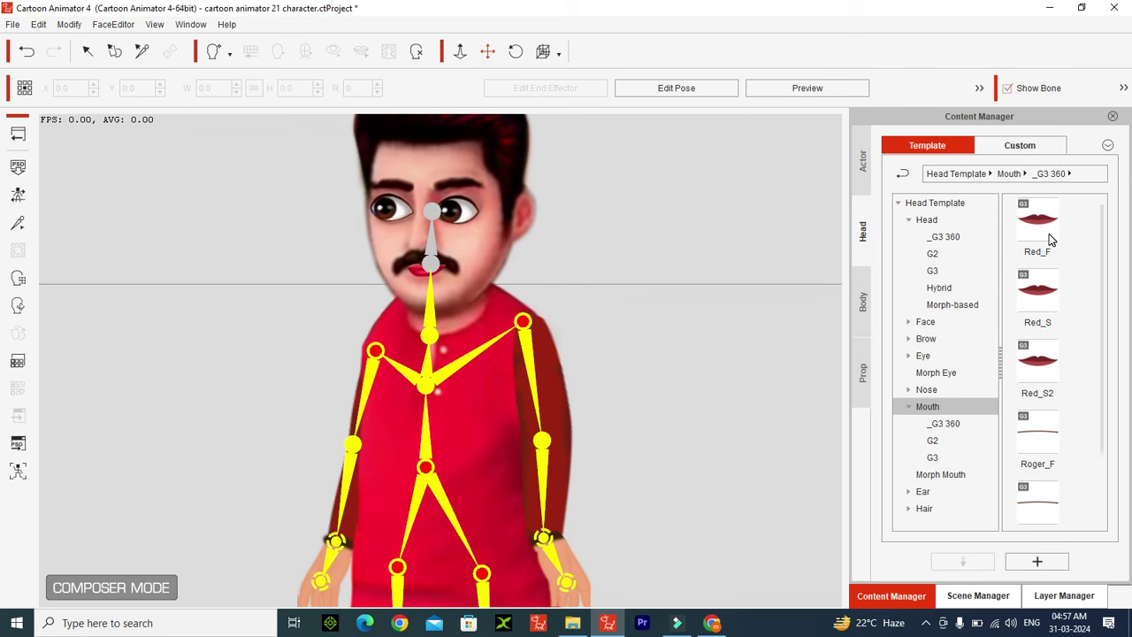
scroll(1106, 301, down, 2)
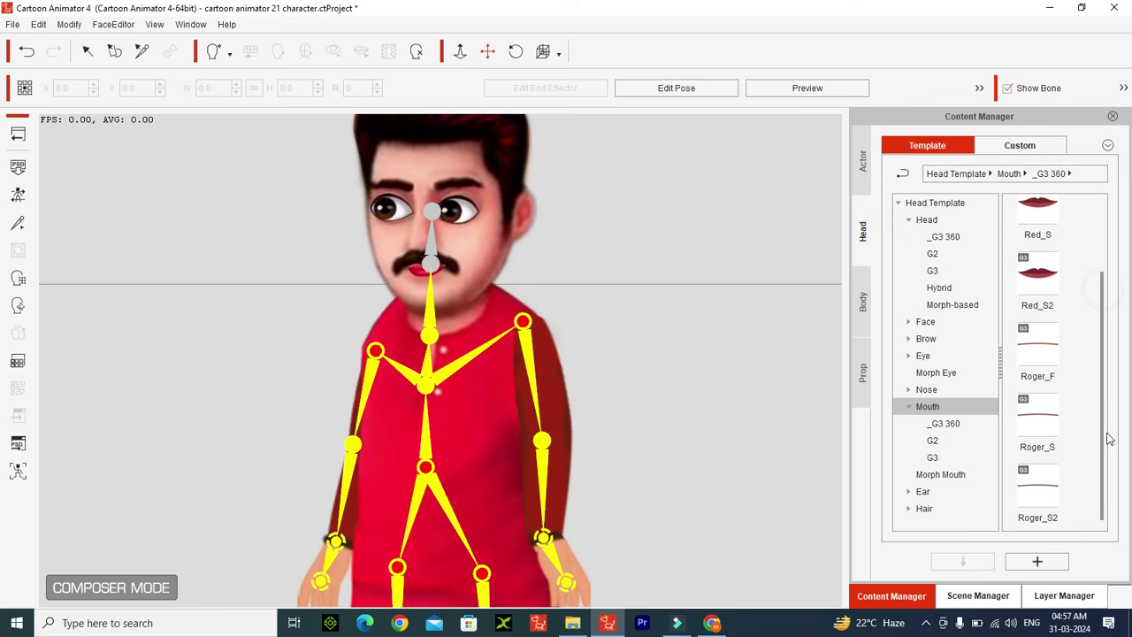
click(933, 458)
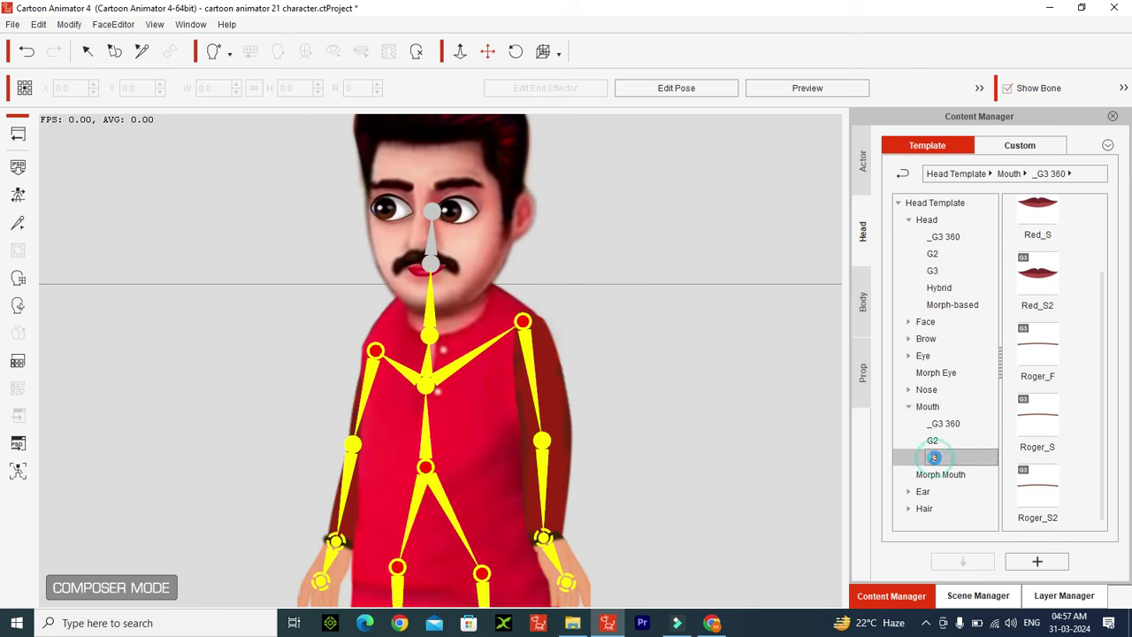
drag(1106, 301, 1103, 462)
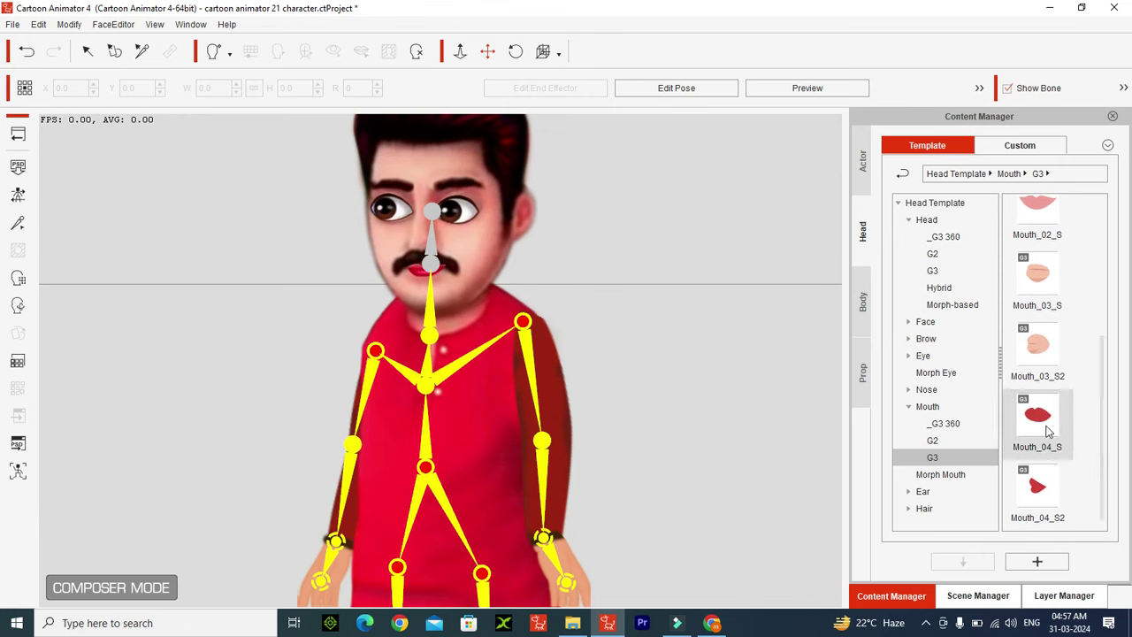
double_click(1039, 407)
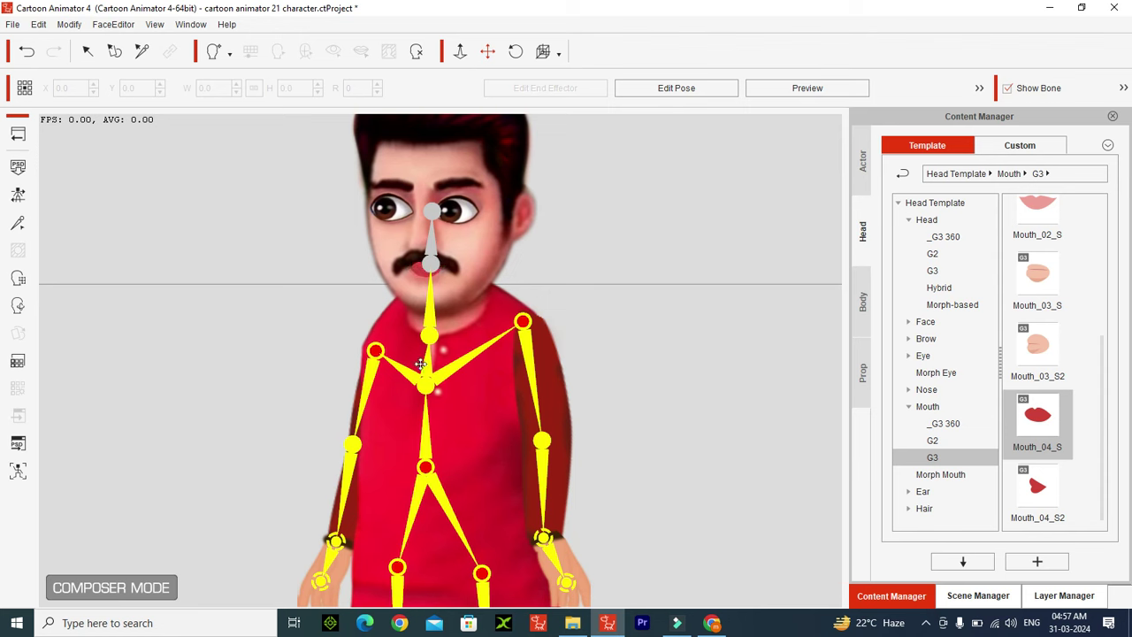
- Hide the bones and move the new mouth just below the moustache, to about X -1.2, Y 100.9
click(1008, 89)
click(461, 52)
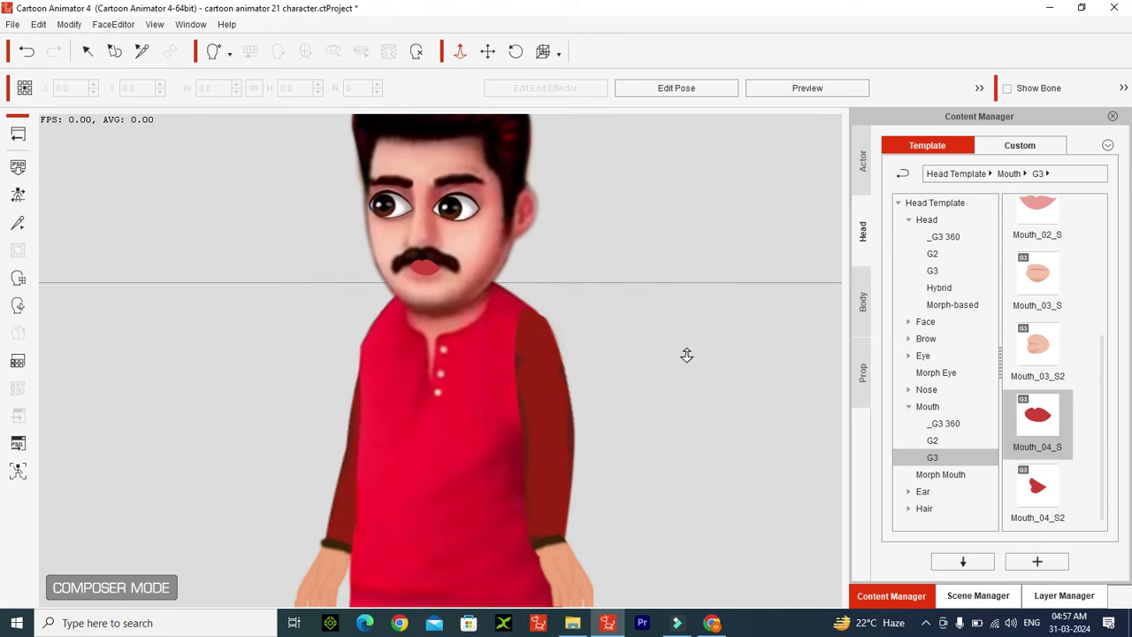
scroll(689, 349, up, 3)
scroll(689, 353, down, 1)
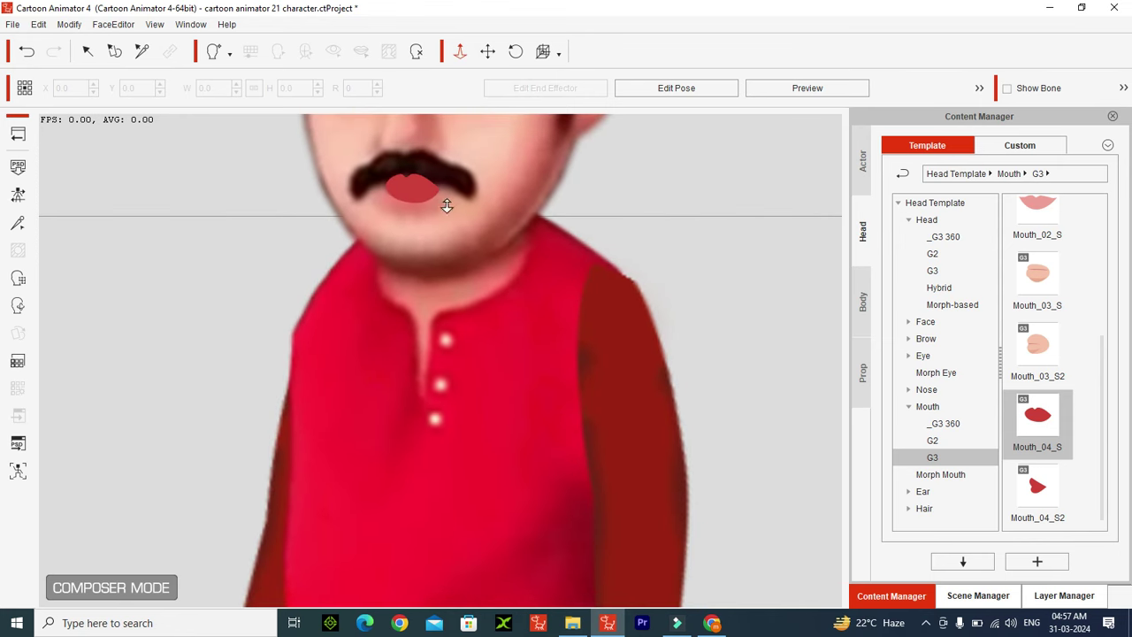
click(410, 193)
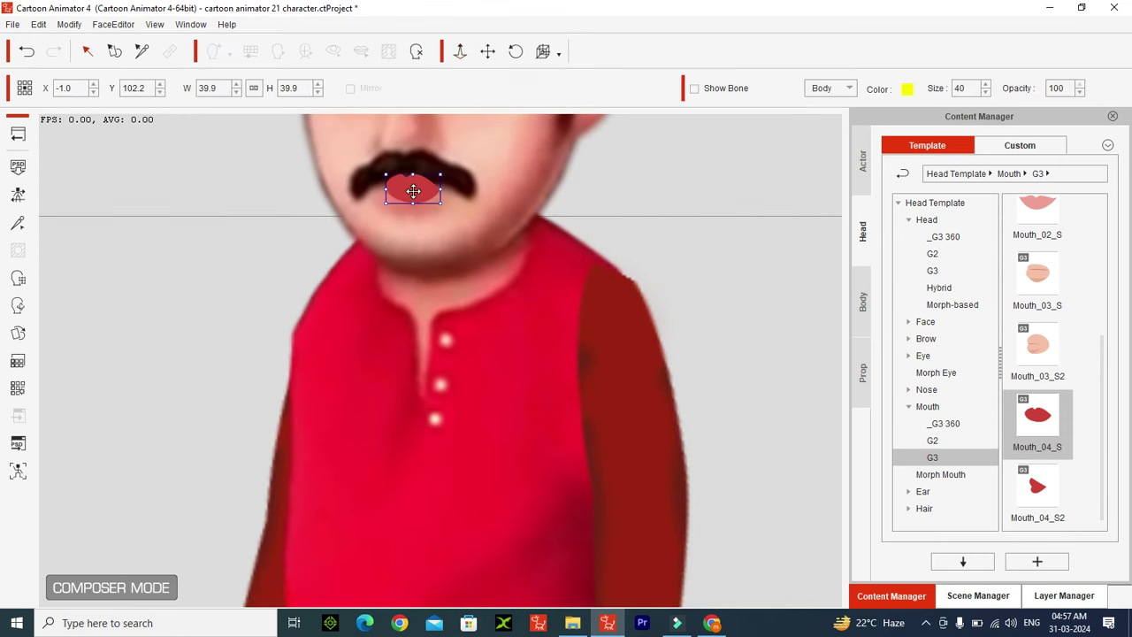
drag(413, 202, 410, 207)
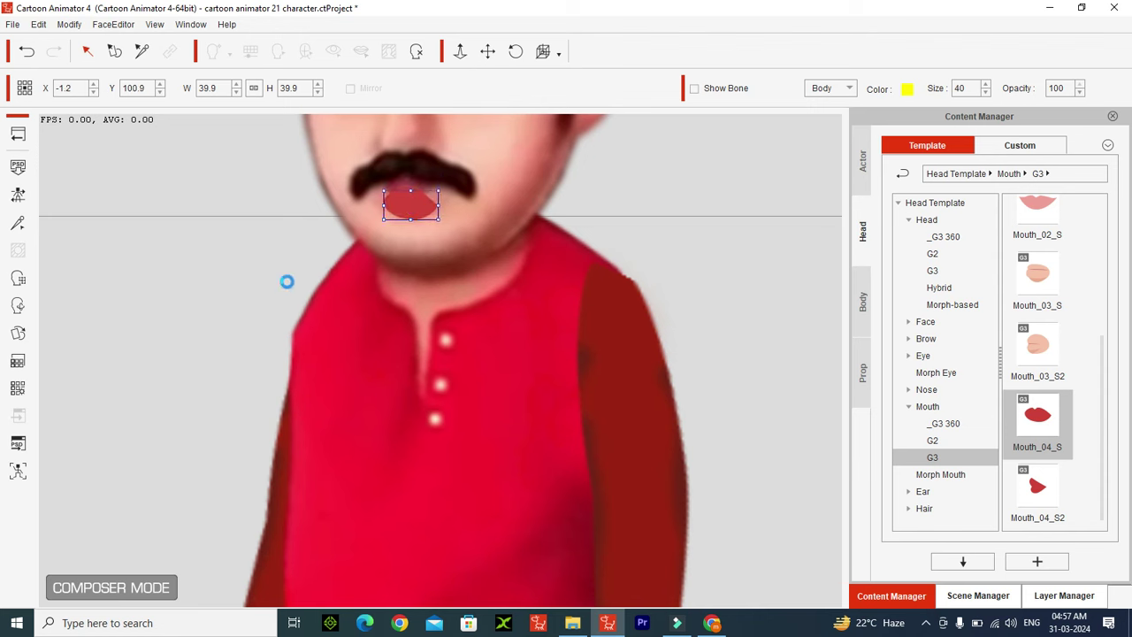
- Enlarge the mouth to about 63.6 in width and height, rotate it slightly counterclockwise and shift it to about X -1.3, Y 100.5
drag(437, 191, 465, 193)
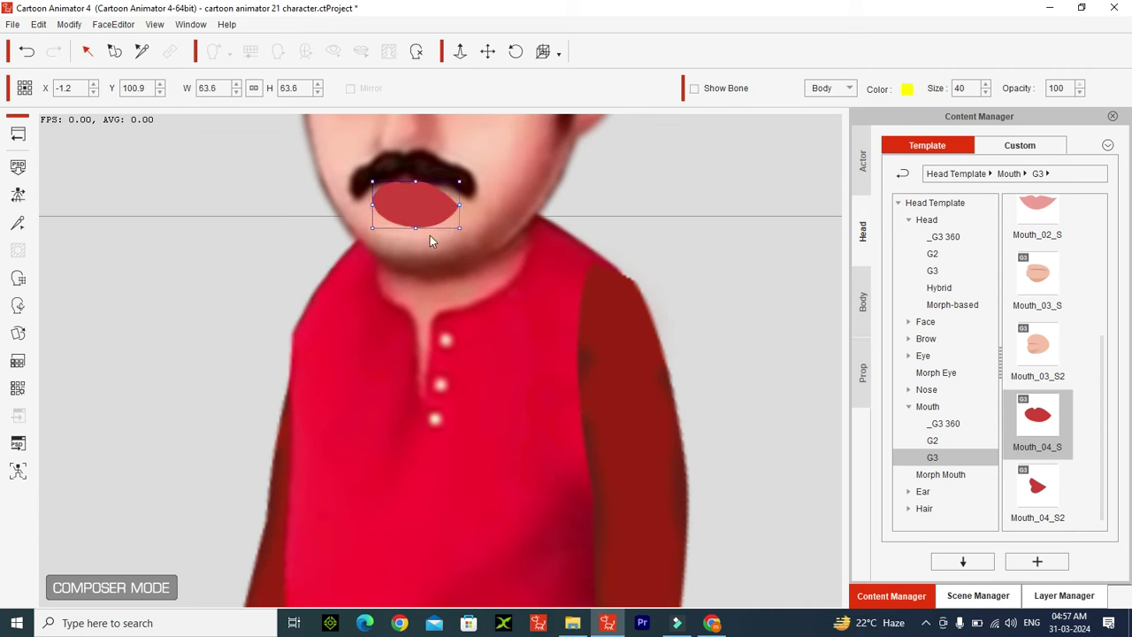
drag(470, 235, 480, 224)
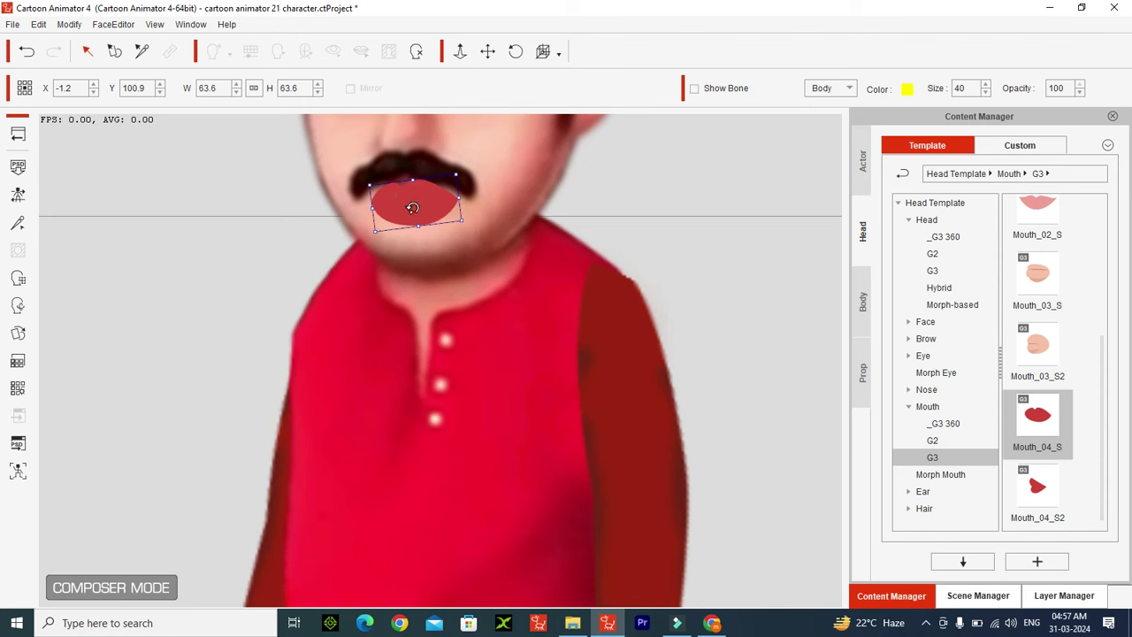
drag(413, 208, 412, 207)
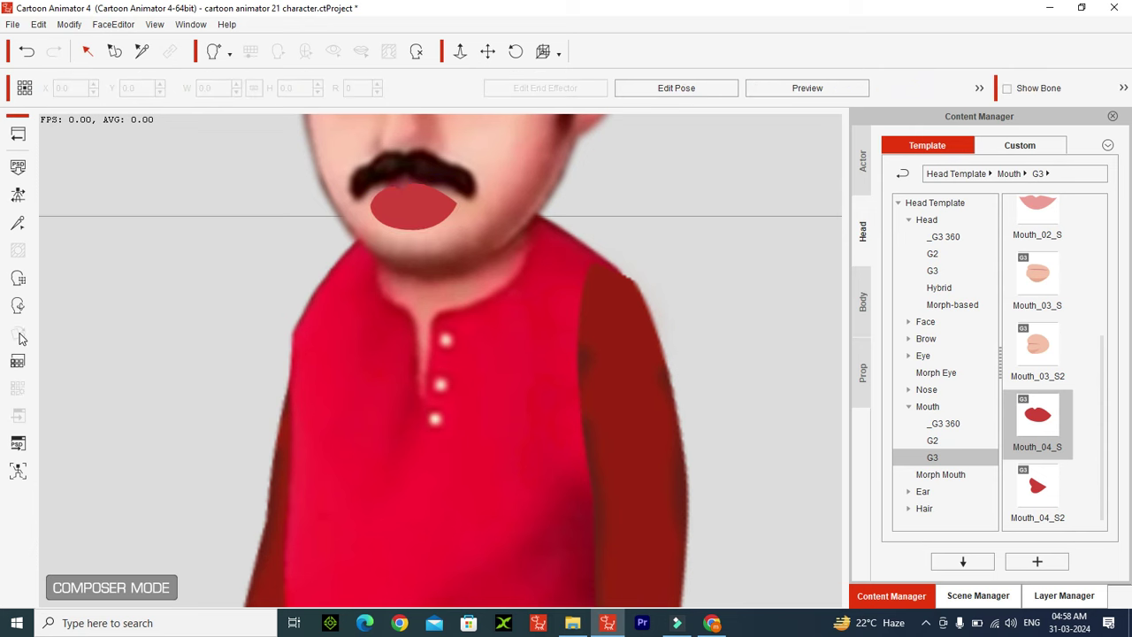
- Open the mouth in the Sprite Editor and display its SmileOpen sprite
click(407, 212)
click(18, 333)
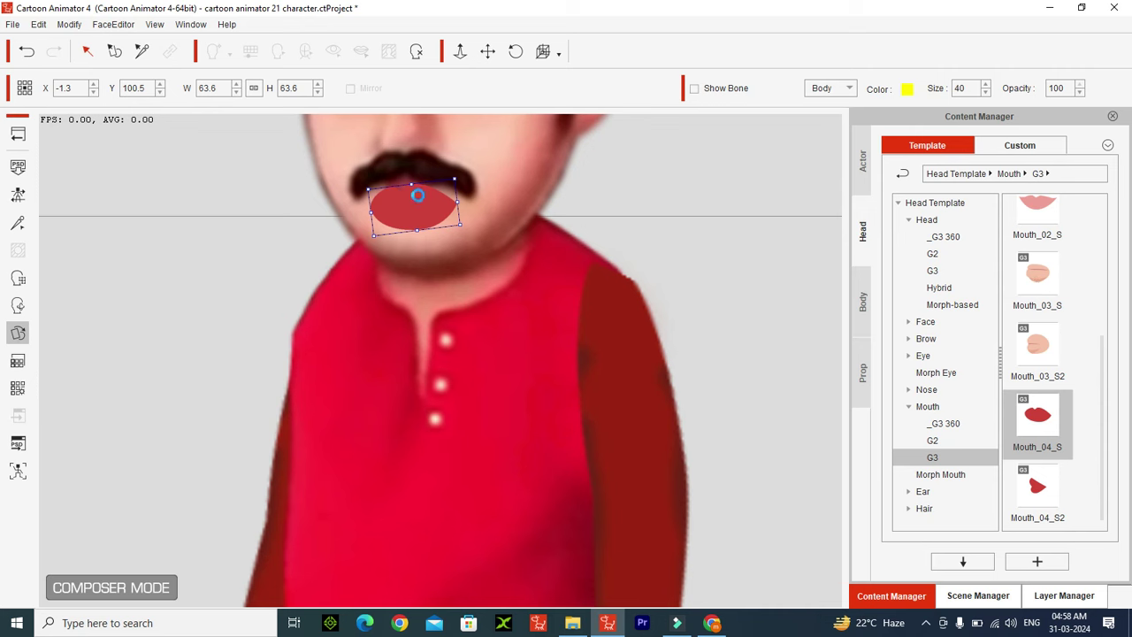
click(377, 208)
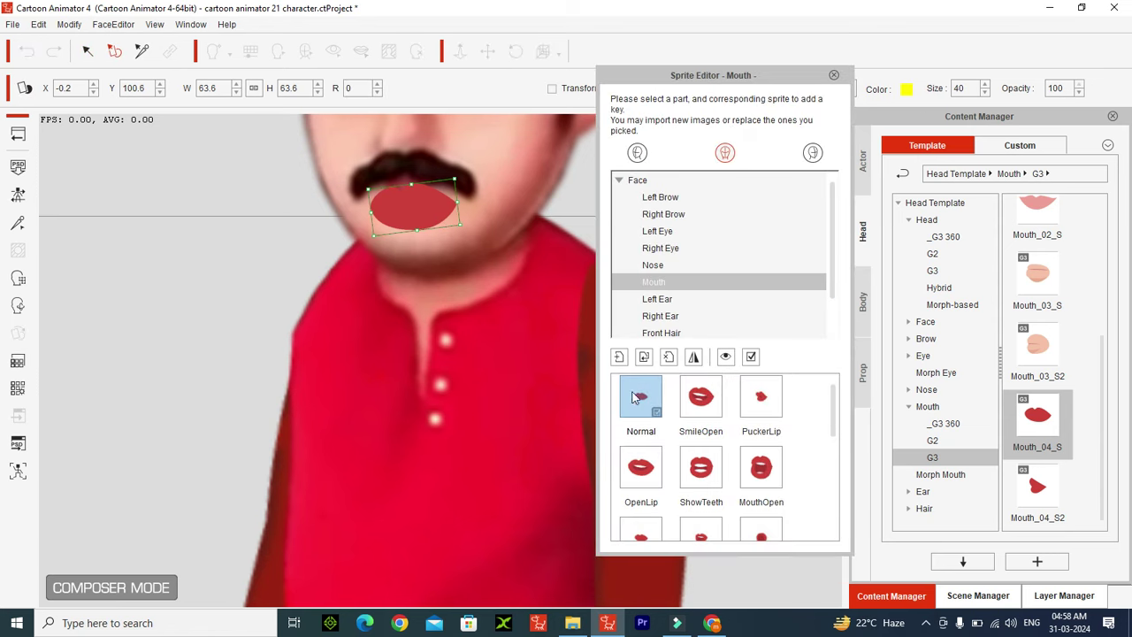
click(700, 397)
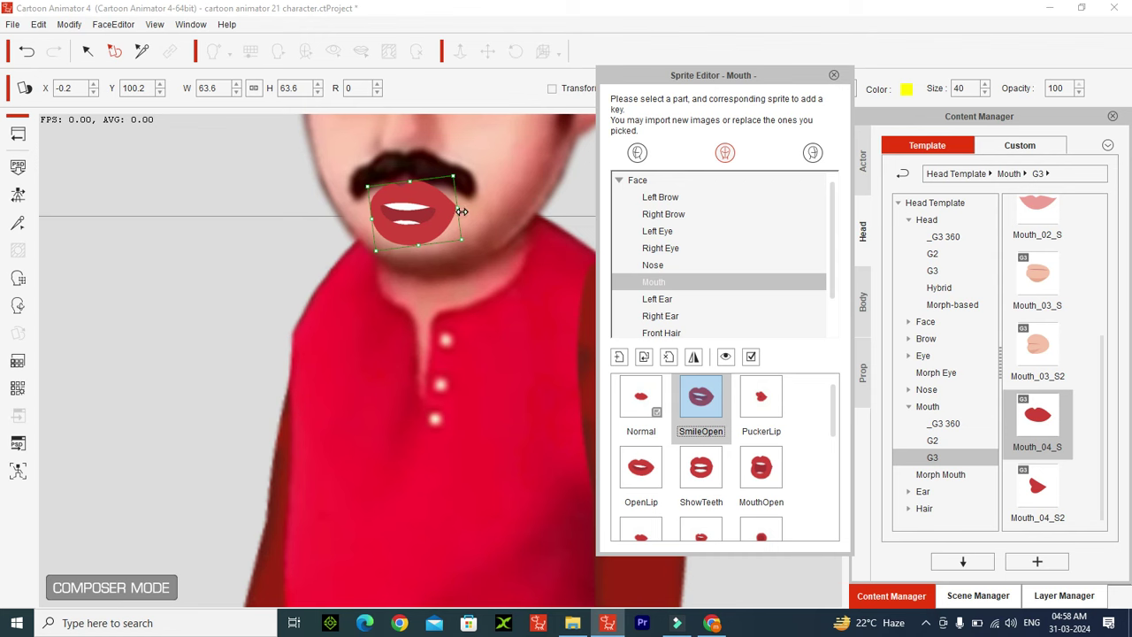
- Flatten the SmileOpen mouth sprite to a height of about 40.1, and check the PuckerLip and MouthOpen sprites before restoring Normal
drag(412, 181, 415, 193)
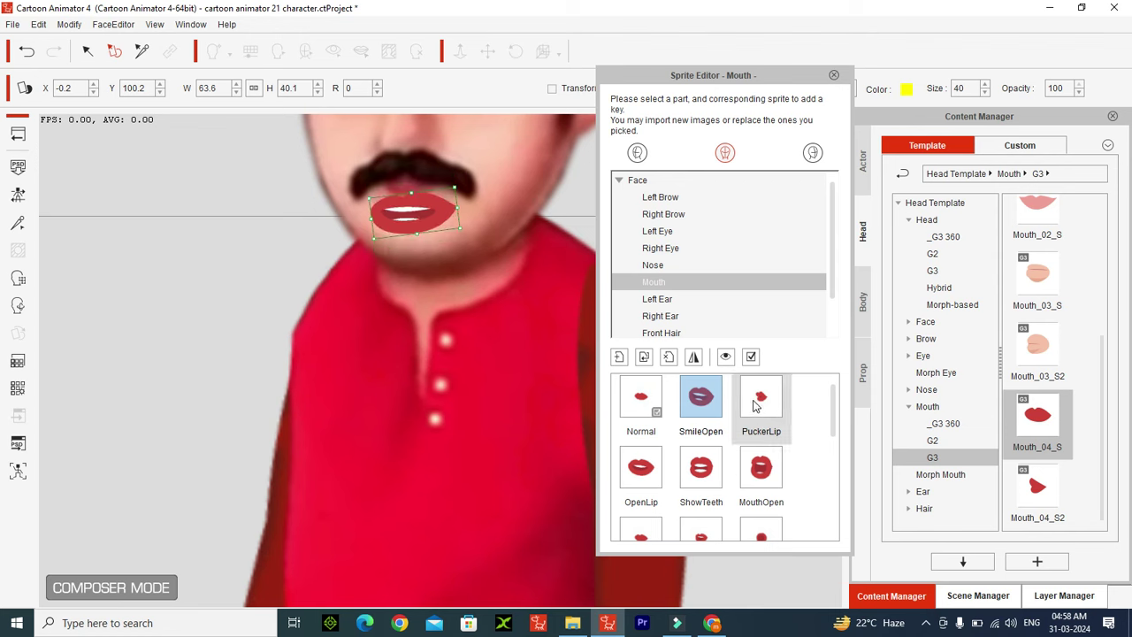
click(756, 405)
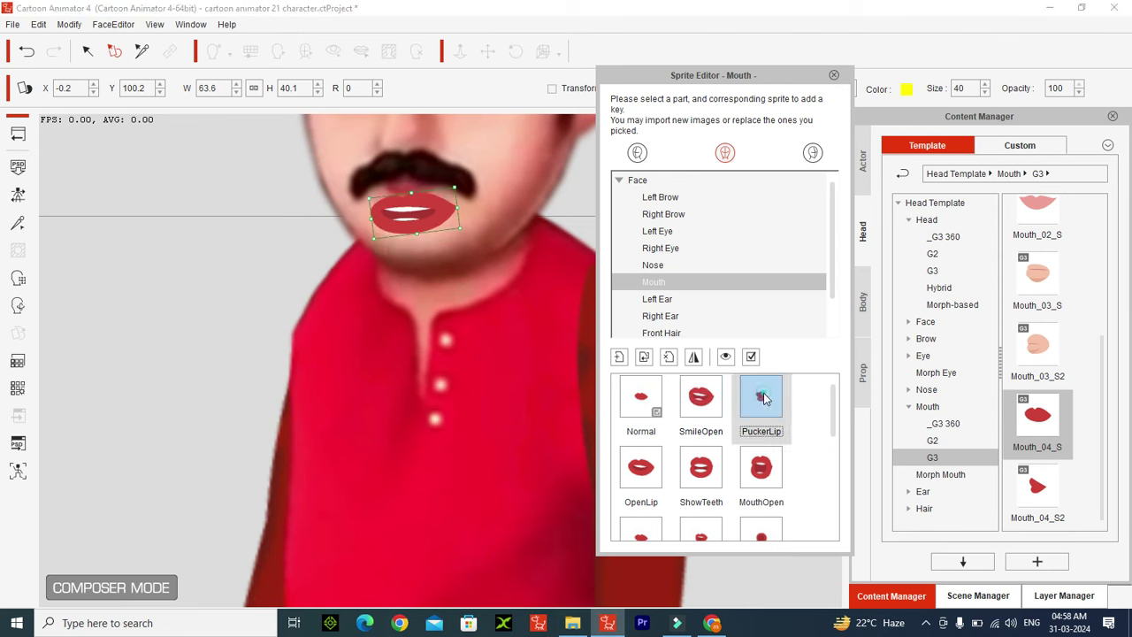
click(759, 472)
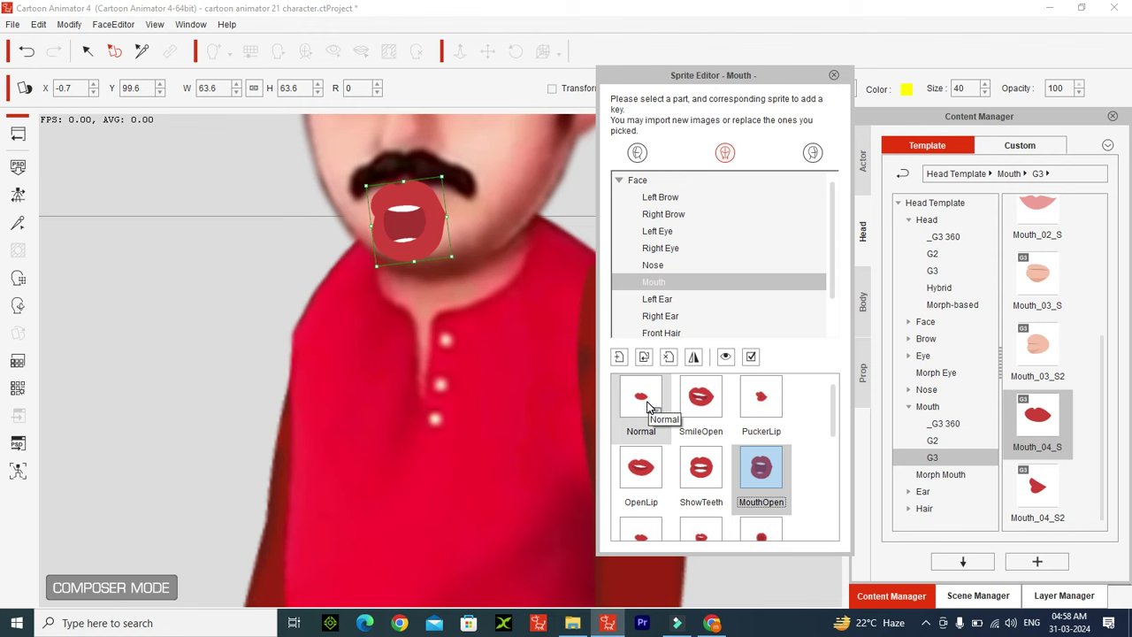
click(648, 406)
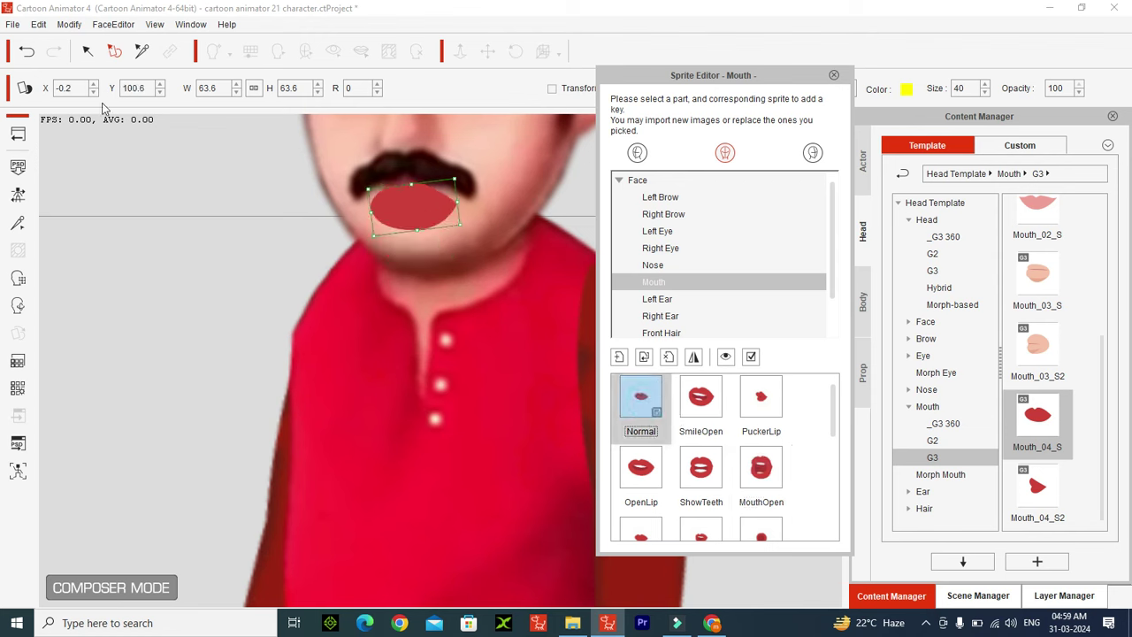
- Return from the composer to the stage and bring the full row of characters into view
click(17, 136)
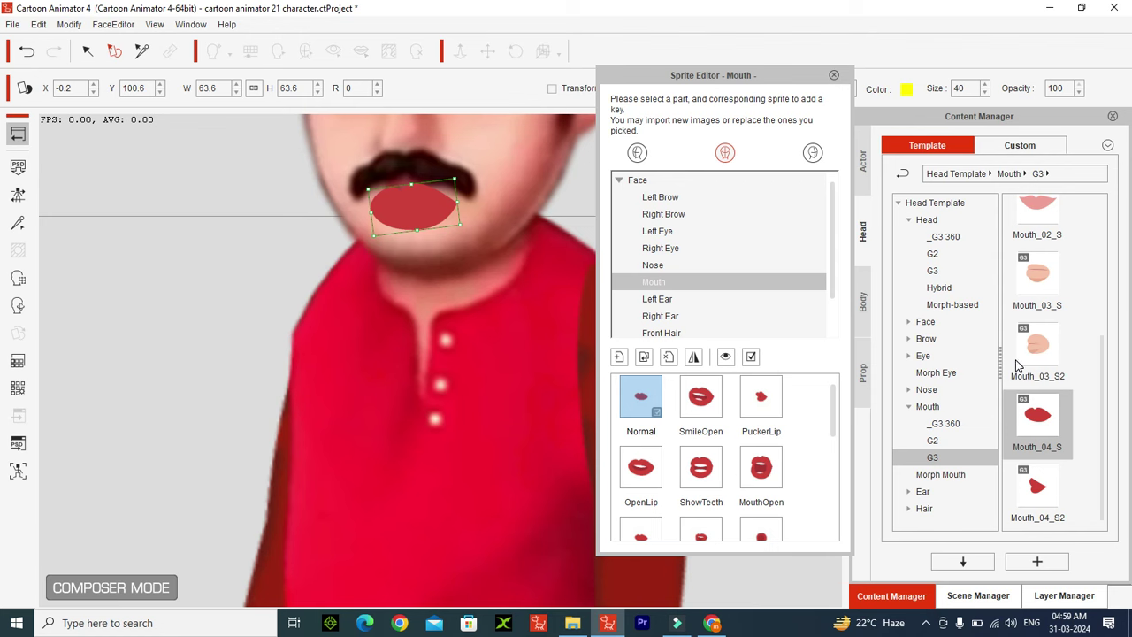
double_click(1017, 361)
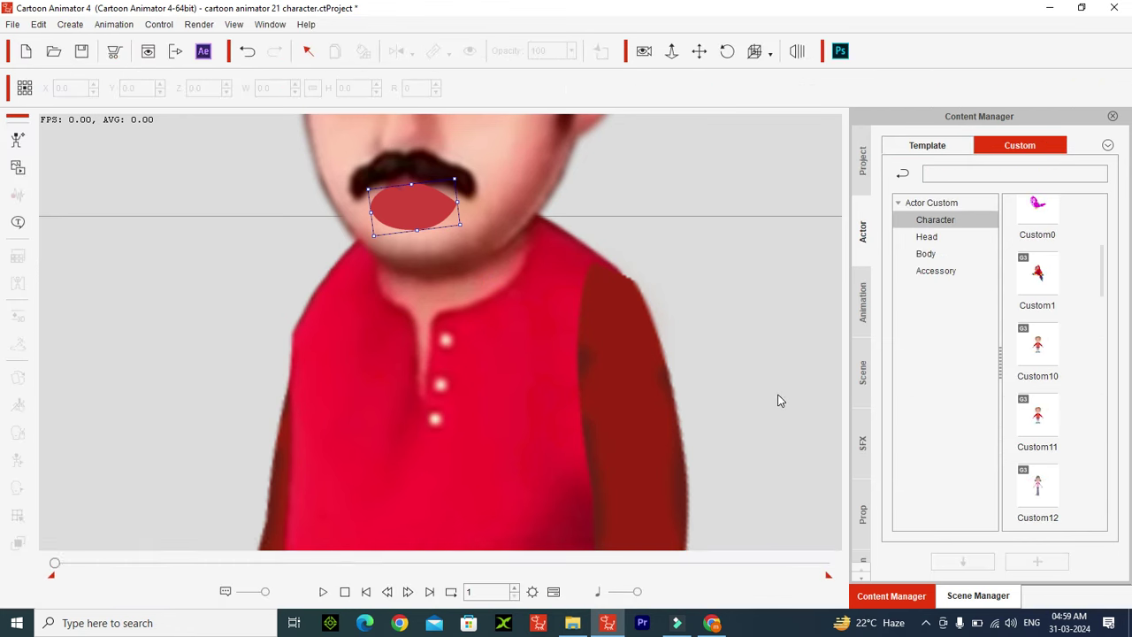
click(671, 51)
drag(544, 183, 556, 550)
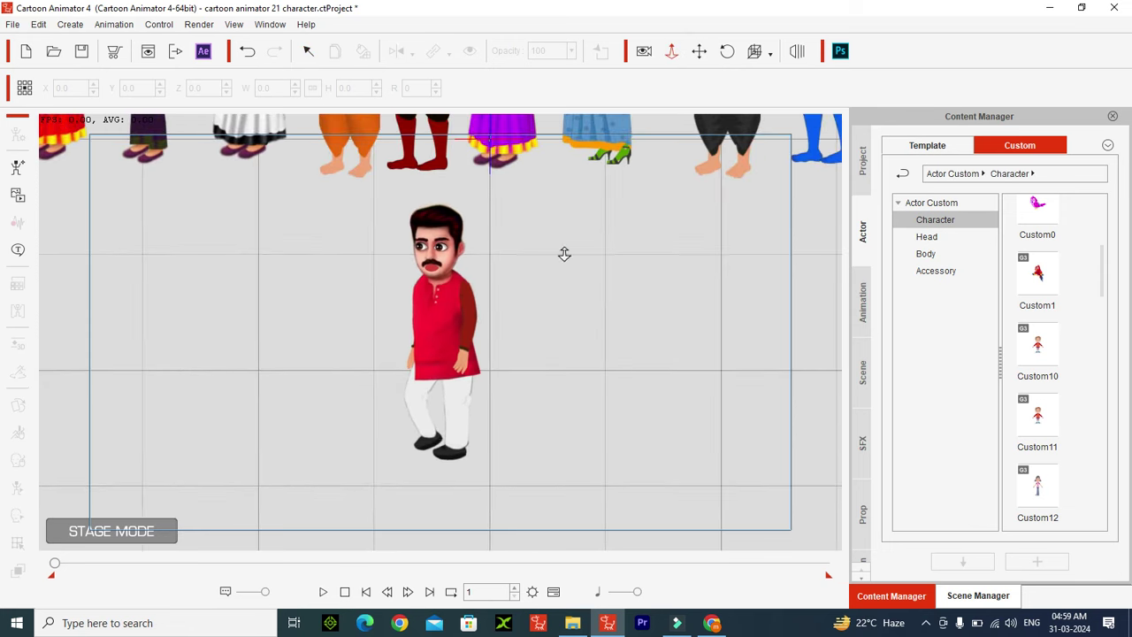
drag(565, 254, 581, 521)
click(699, 51)
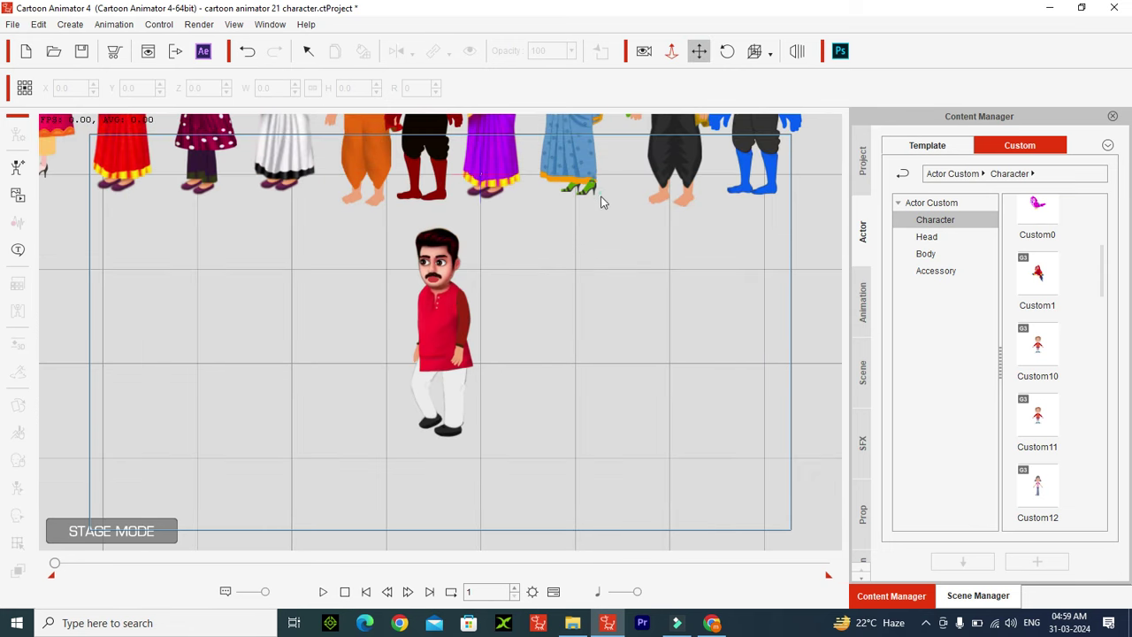
drag(594, 296, 589, 412)
right_click(589, 410)
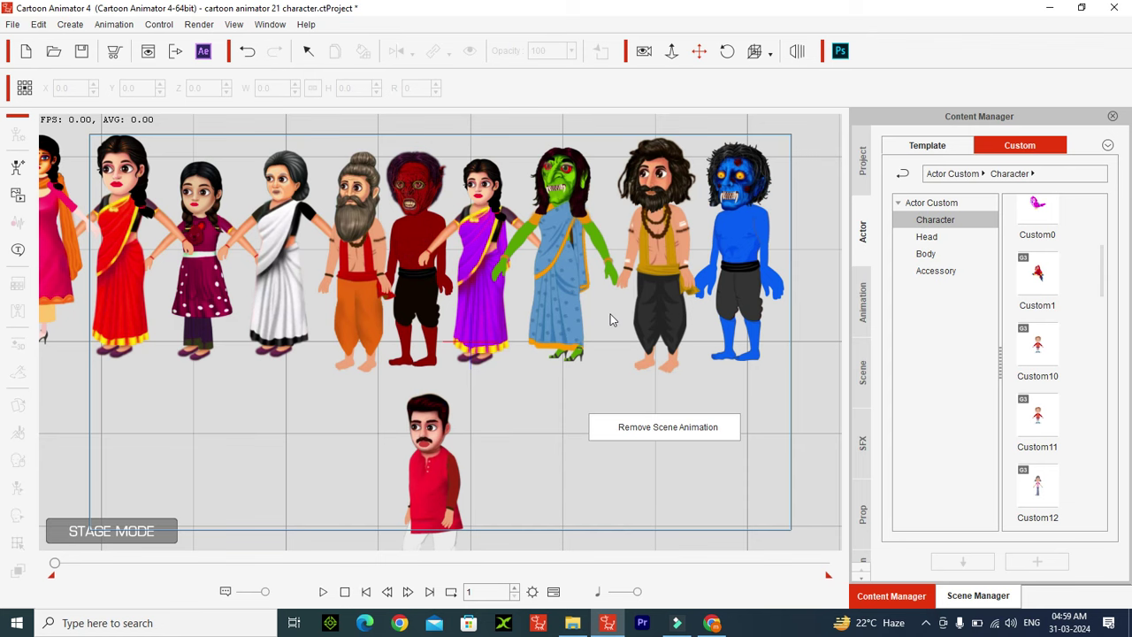
click(697, 53)
drag(346, 384, 354, 455)
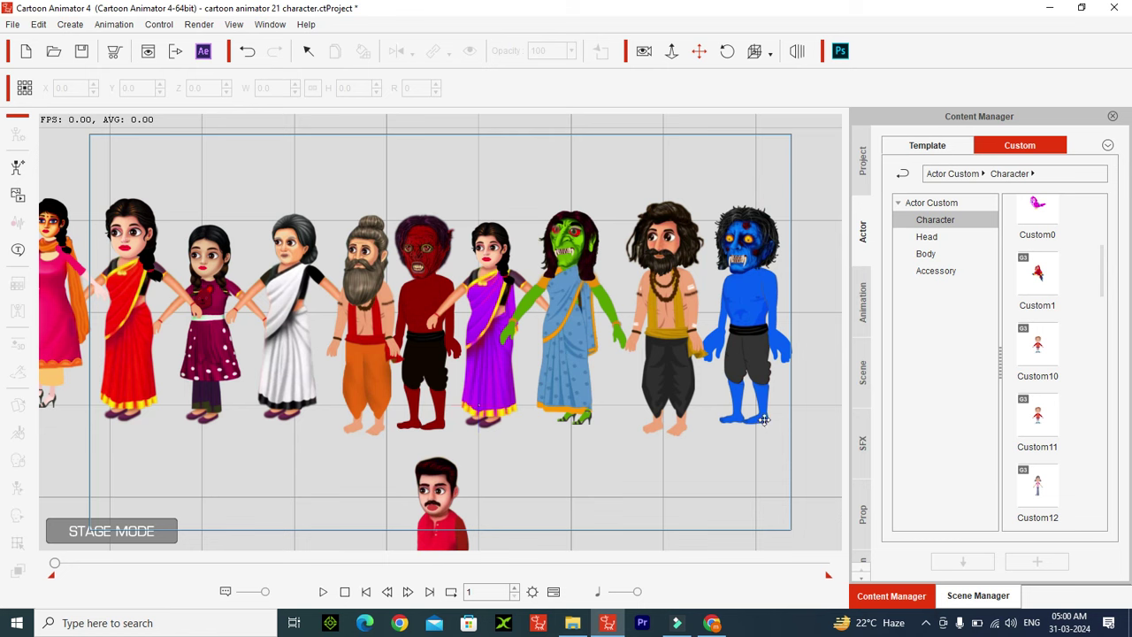
- Open the Sprite Editor for the blue demon character and display its face parts
click(759, 301)
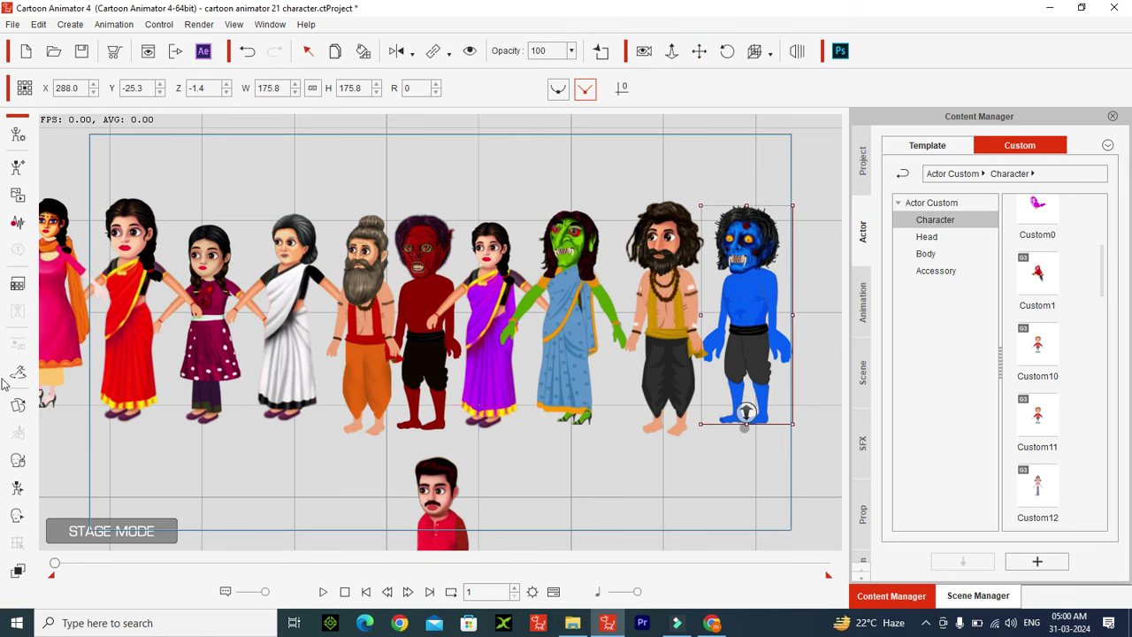
click(17, 405)
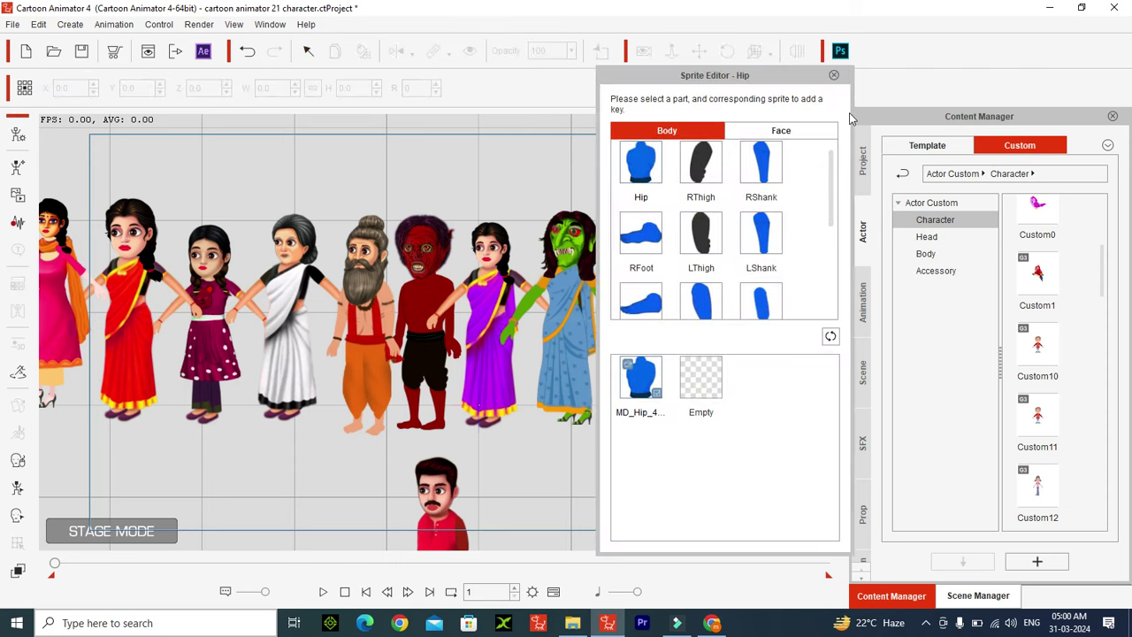
drag(777, 75, 479, 131)
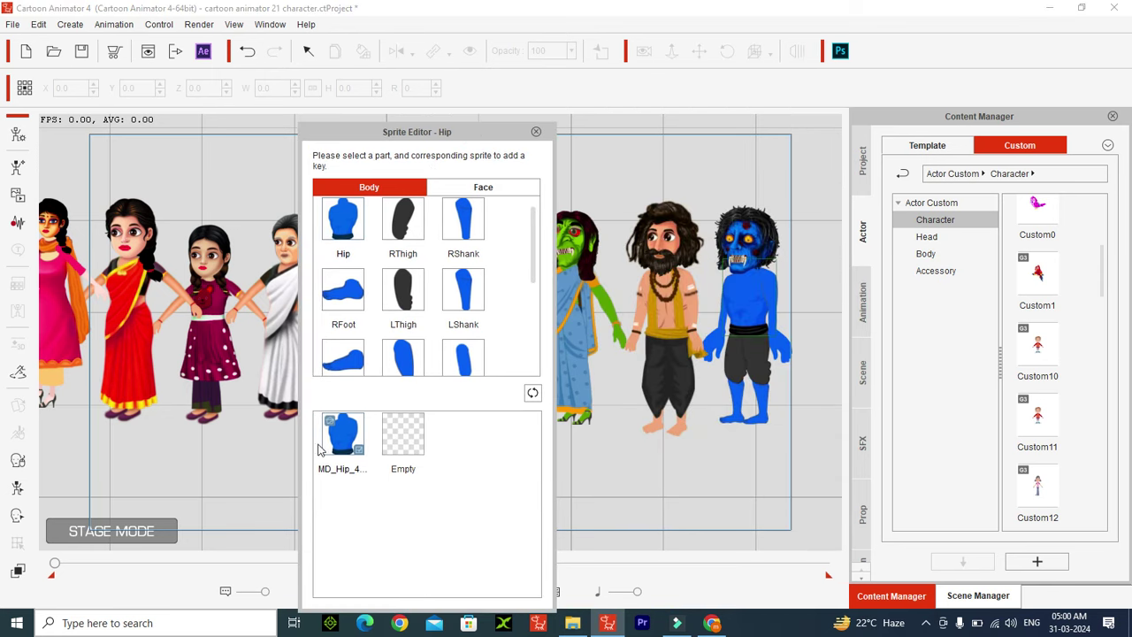
click(483, 188)
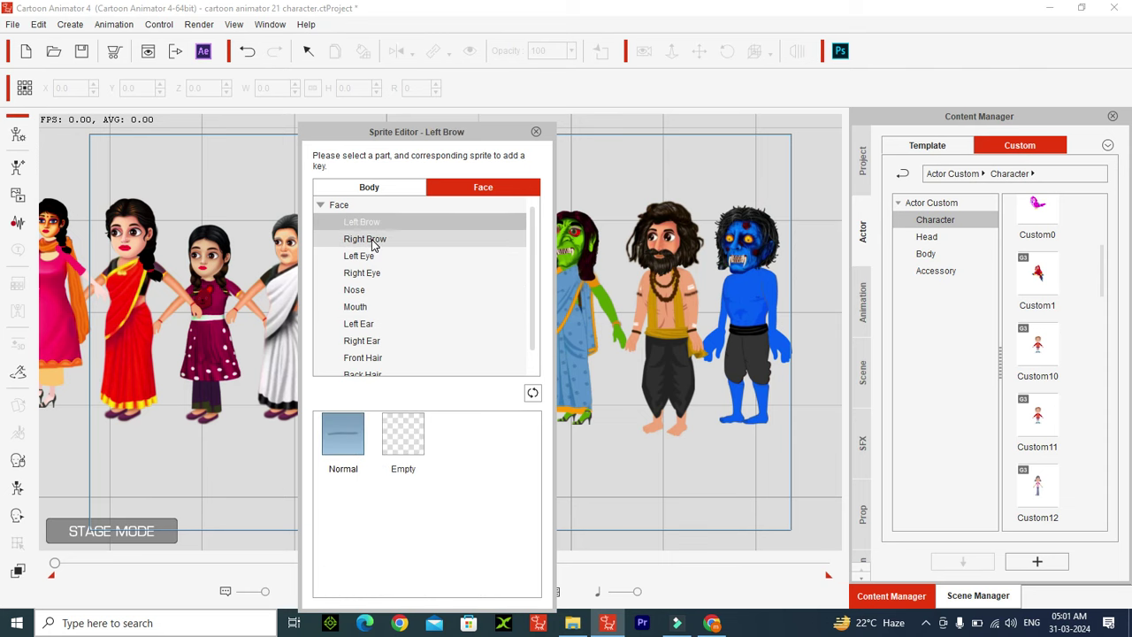
- Preview the blue demon's left eye with the SmileClose sprite and set it back to Normal
click(355, 245)
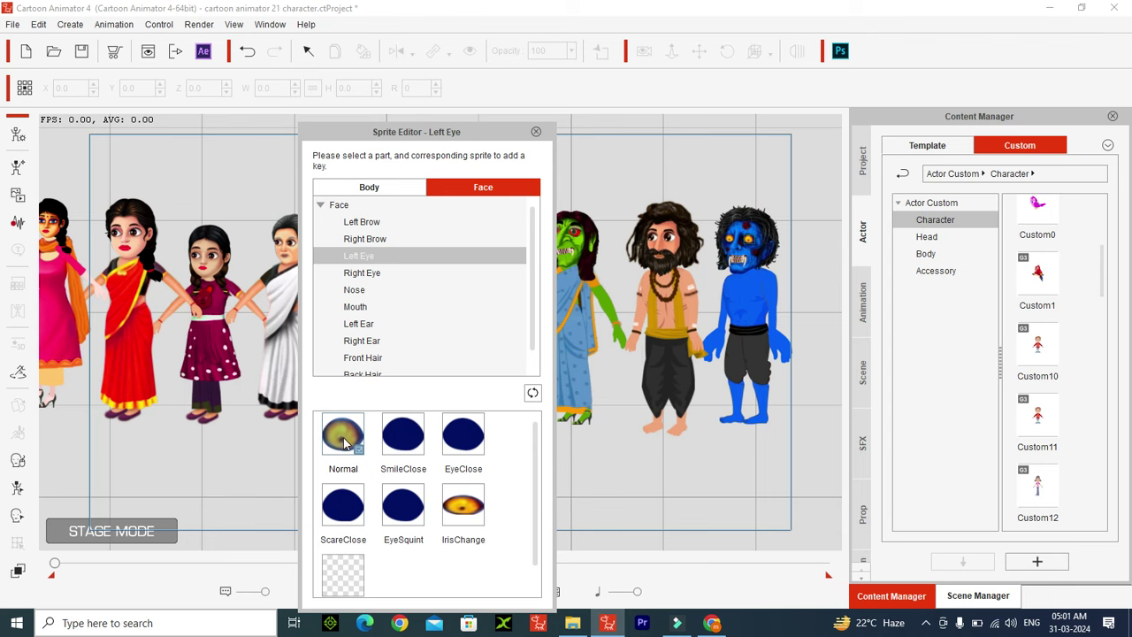
click(404, 436)
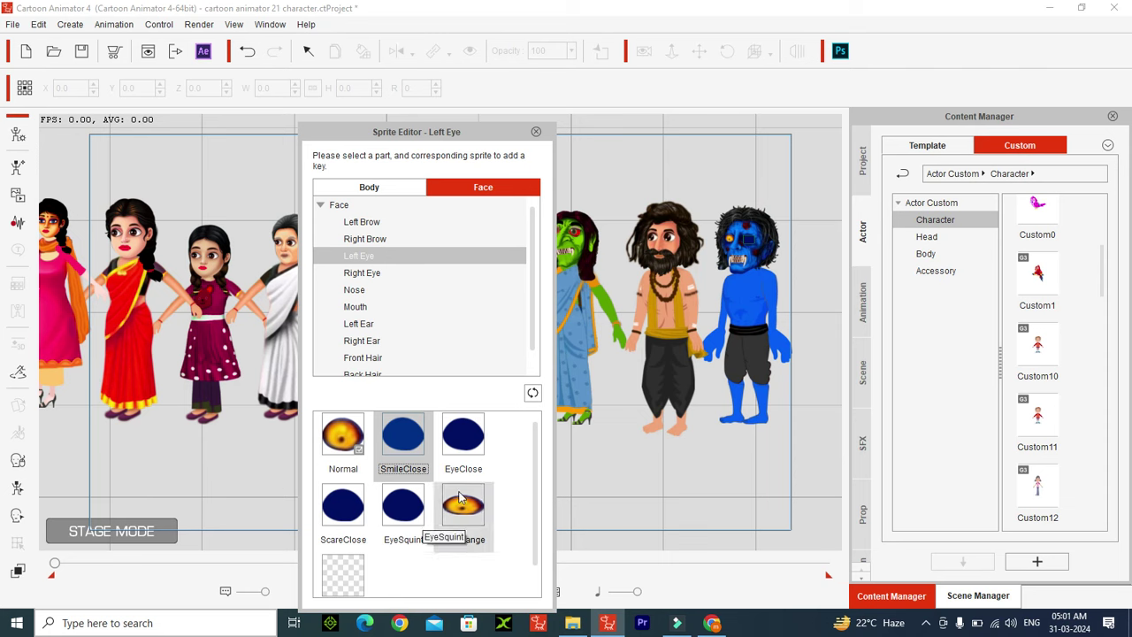
click(343, 434)
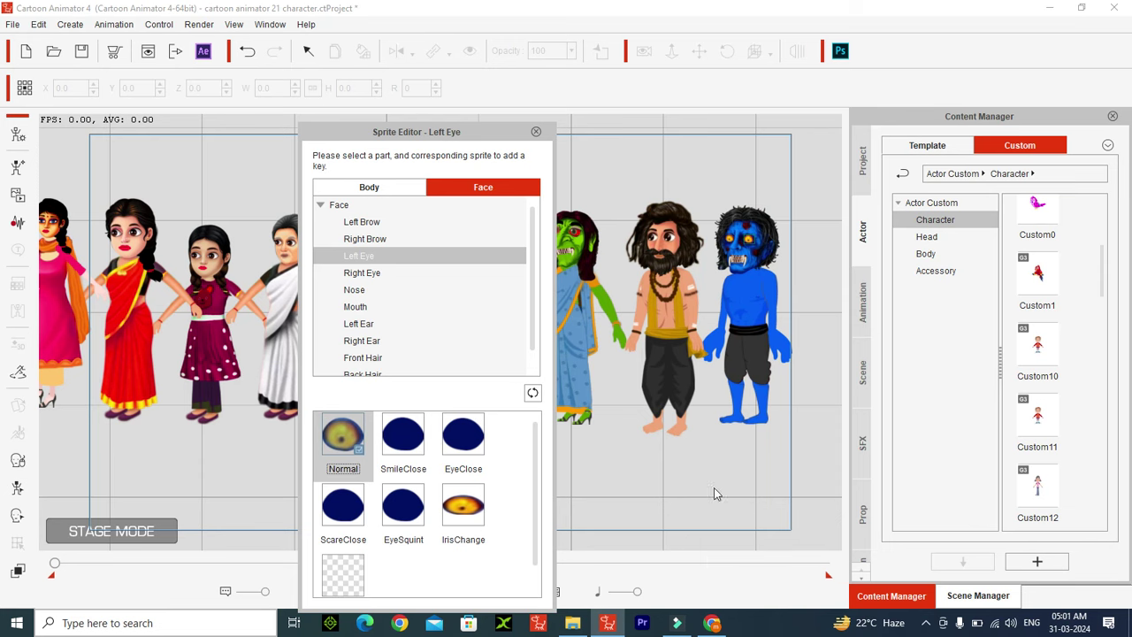
- Switch to Chrome and open the "cartoon animator 4 or 5 | indian Character" product in Animation Easy's 2D Store
click(715, 623)
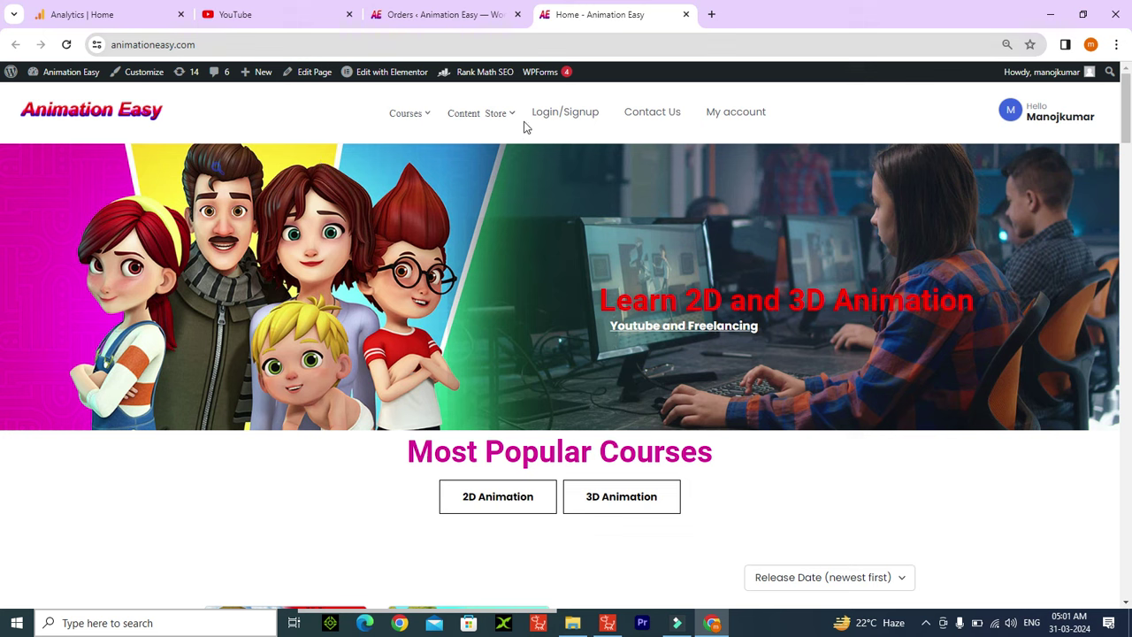
mouse_move(488, 114)
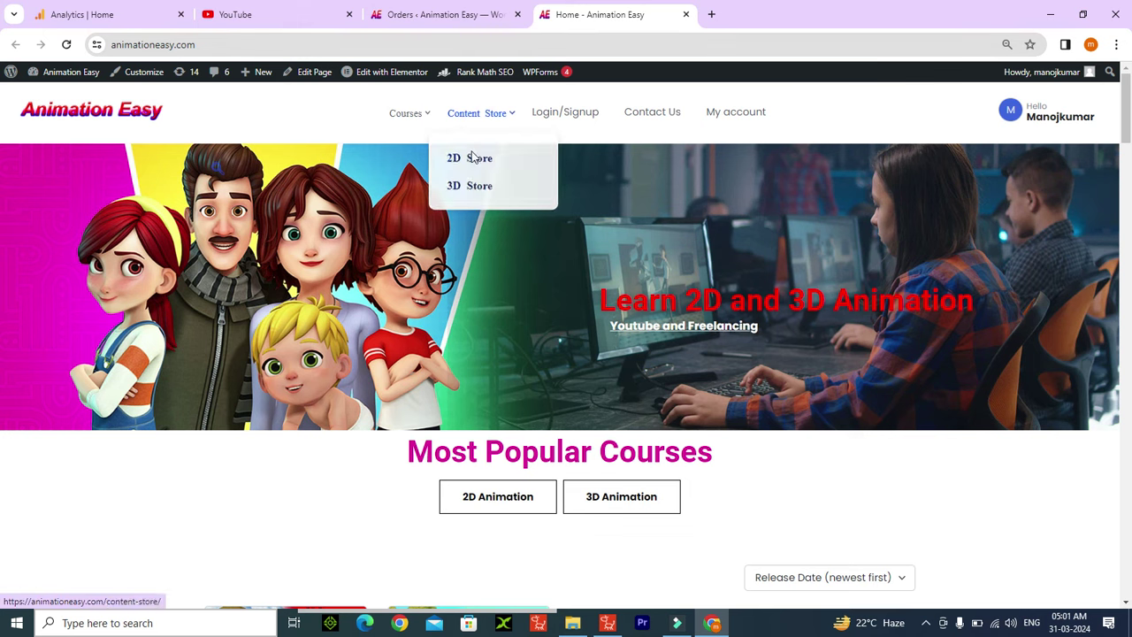
click(477, 163)
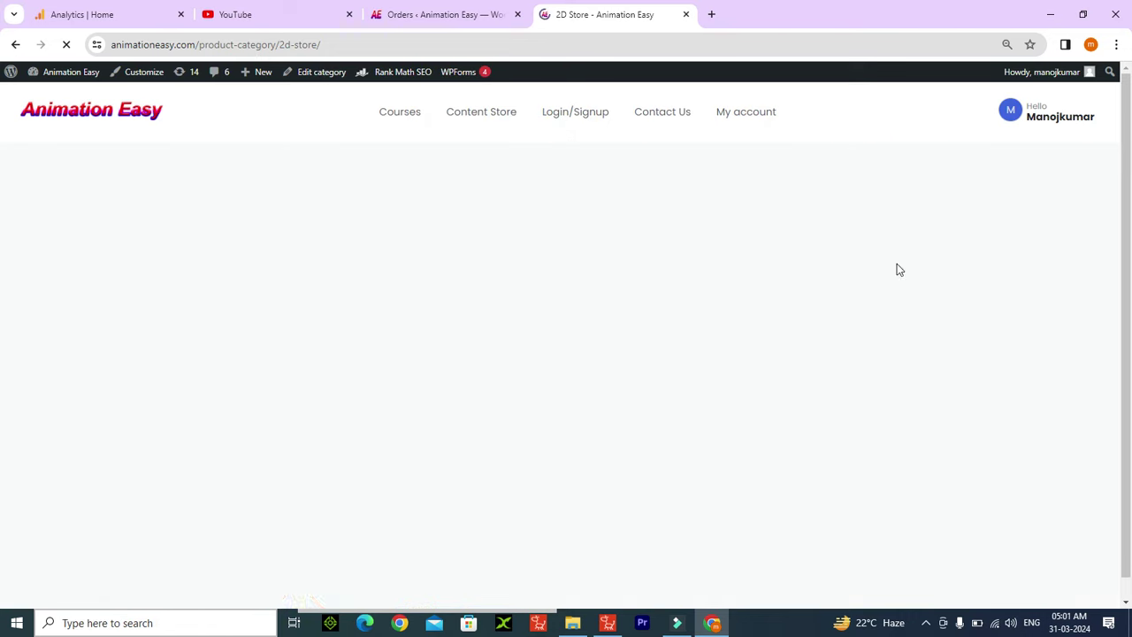
drag(1128, 189, 1131, 311)
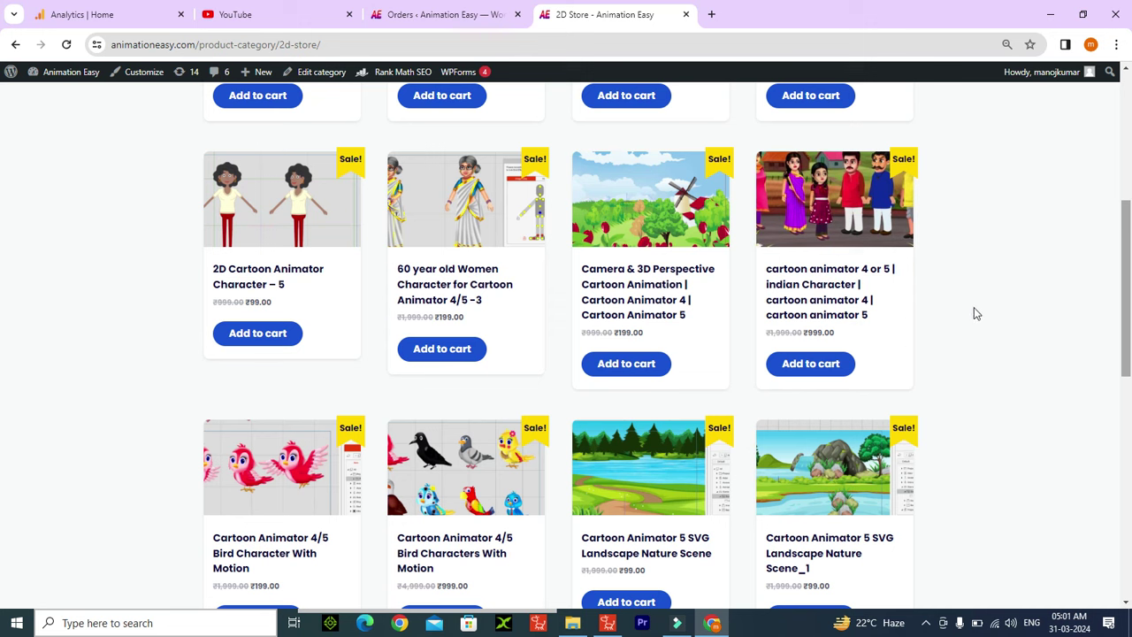
click(839, 277)
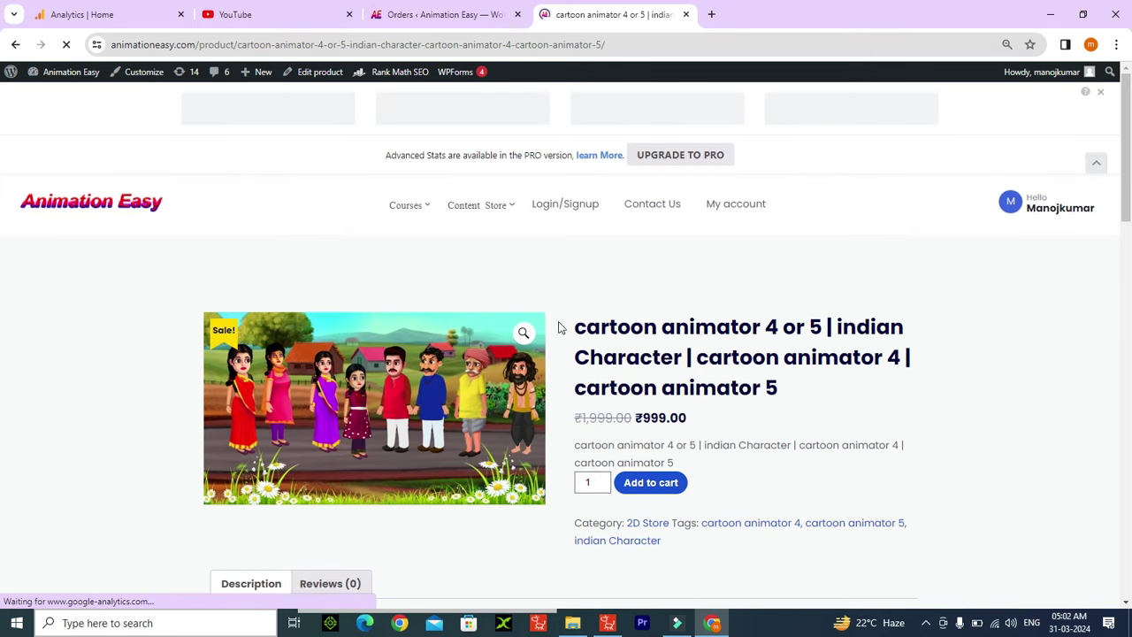
- Add one copy of the Indian character pack to the cart and proceed from the cart to checkout
scroll(3, 221, down, 1)
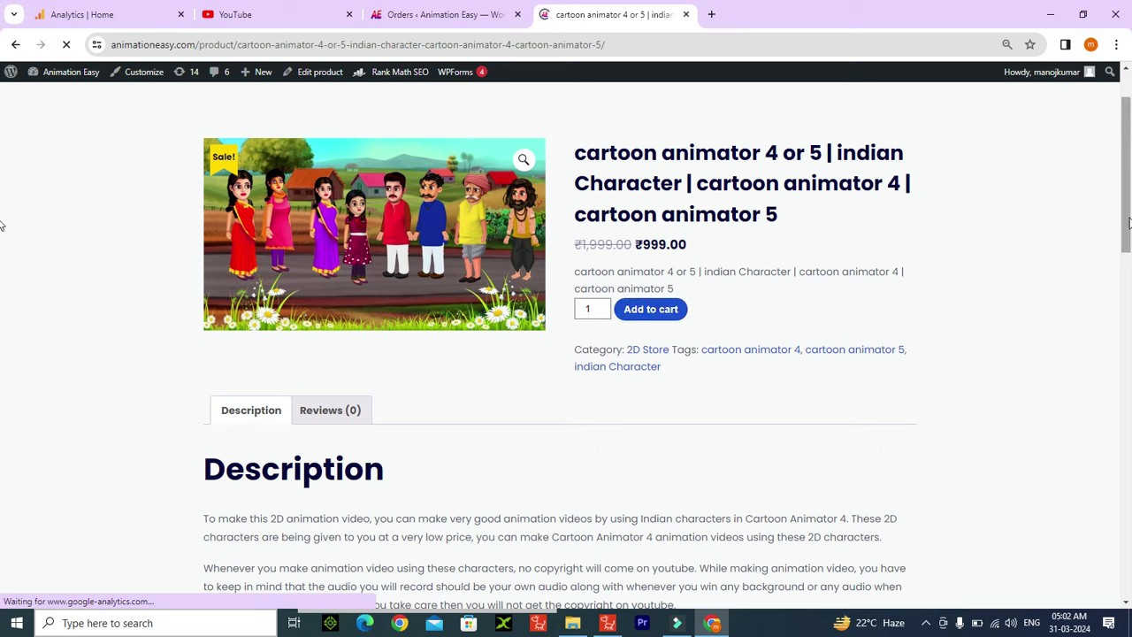
scroll(3, 177, up, 1)
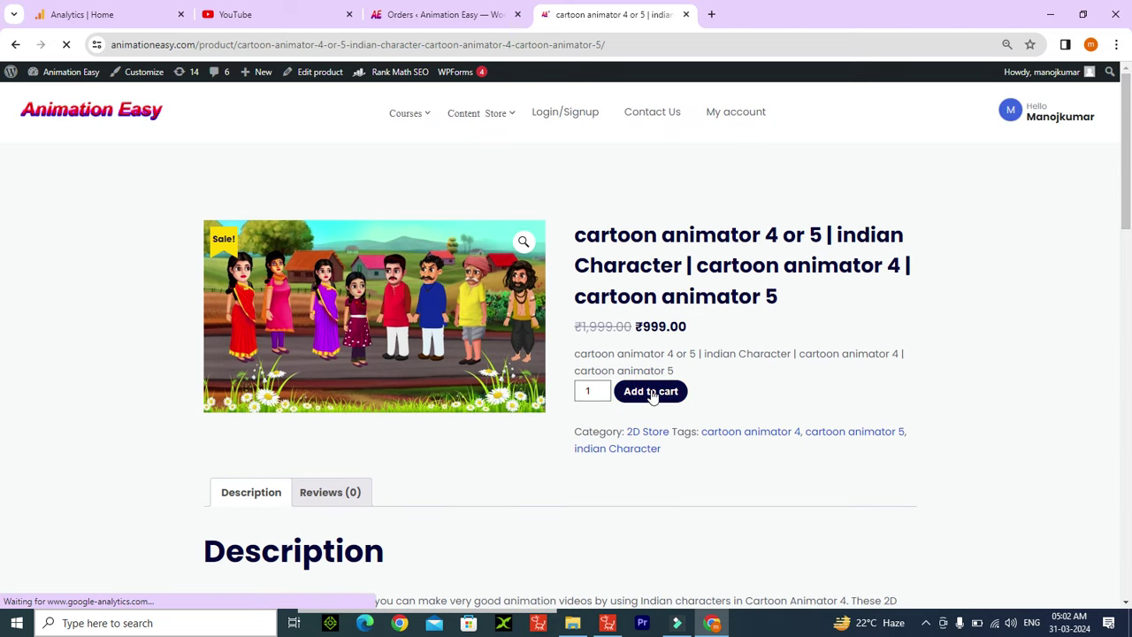
click(659, 395)
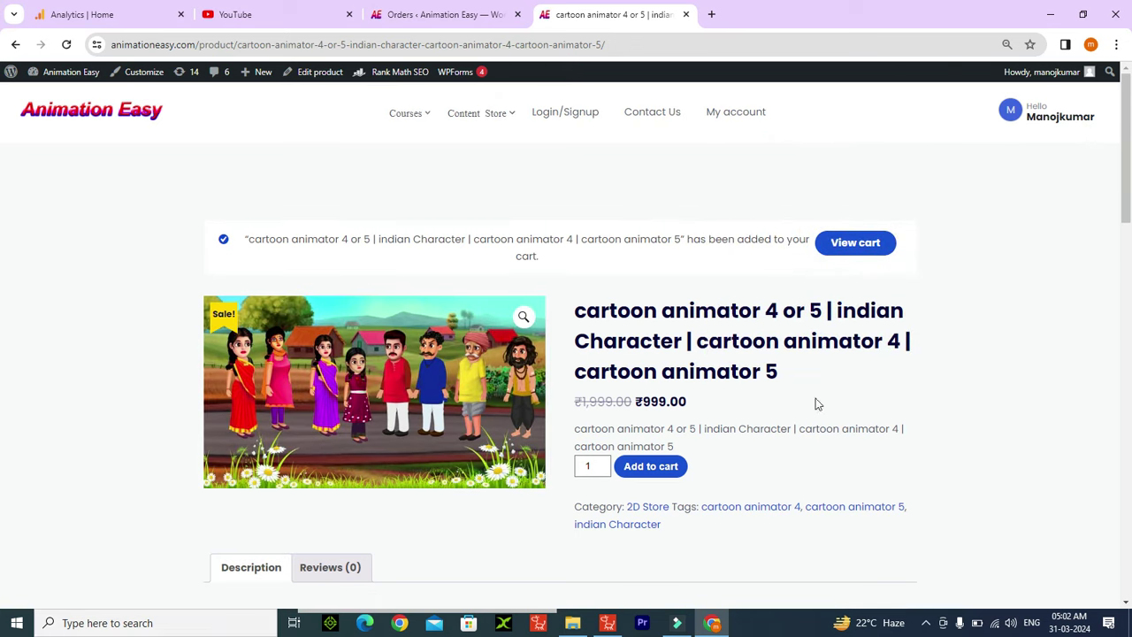
click(847, 247)
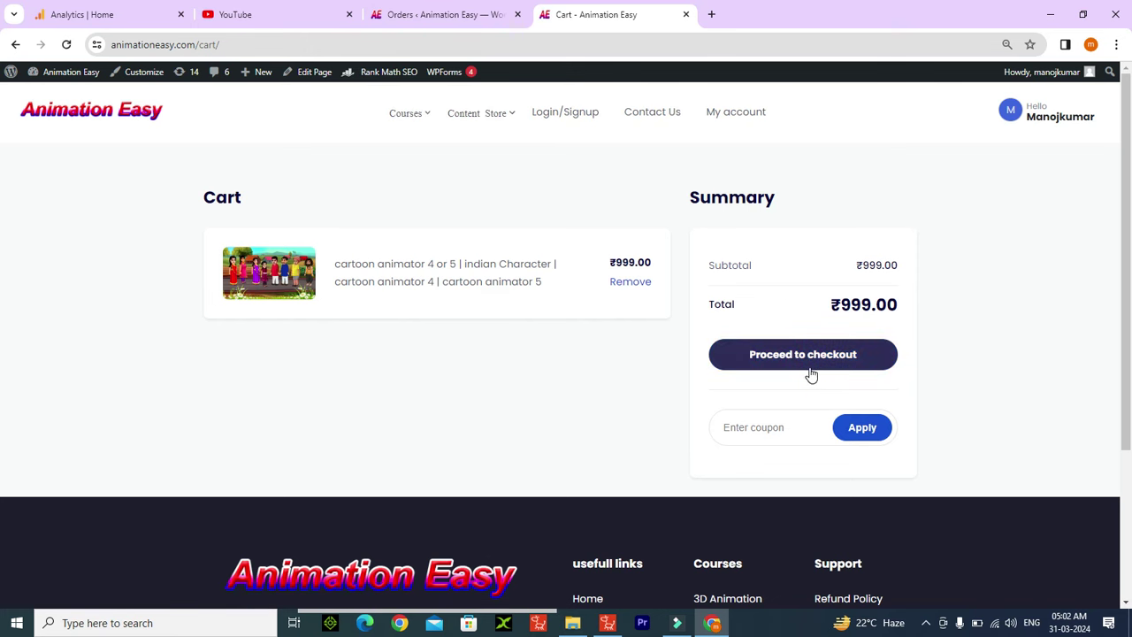
click(807, 354)
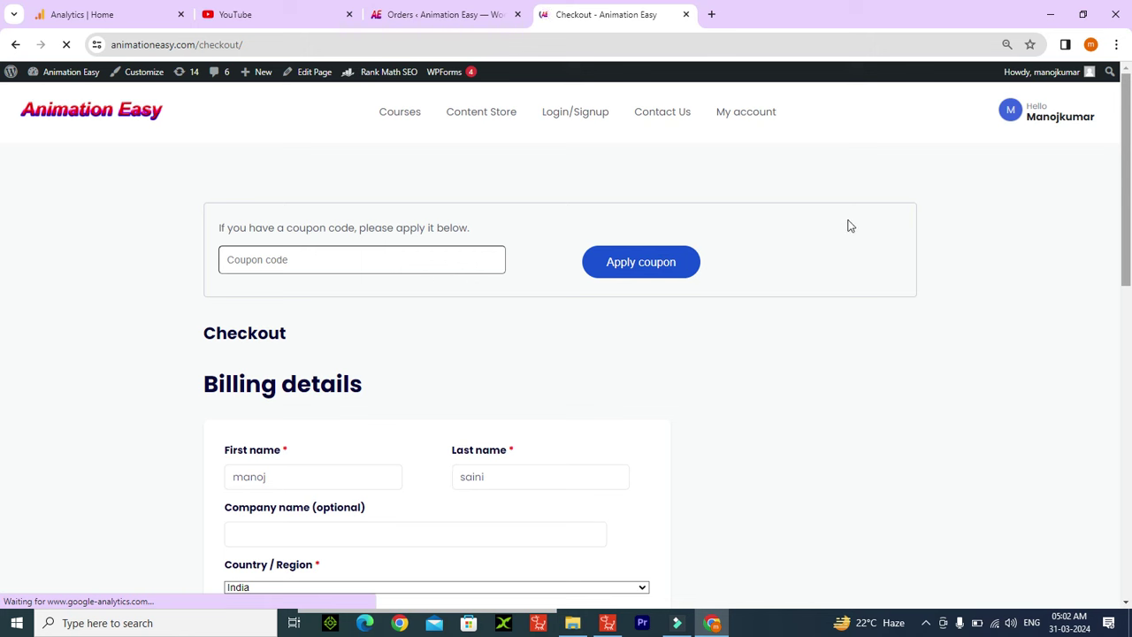
- Examine the checkout page's billing details, order summary and the provider choices for the UPI address
scroll(1120, 478, down, 3)
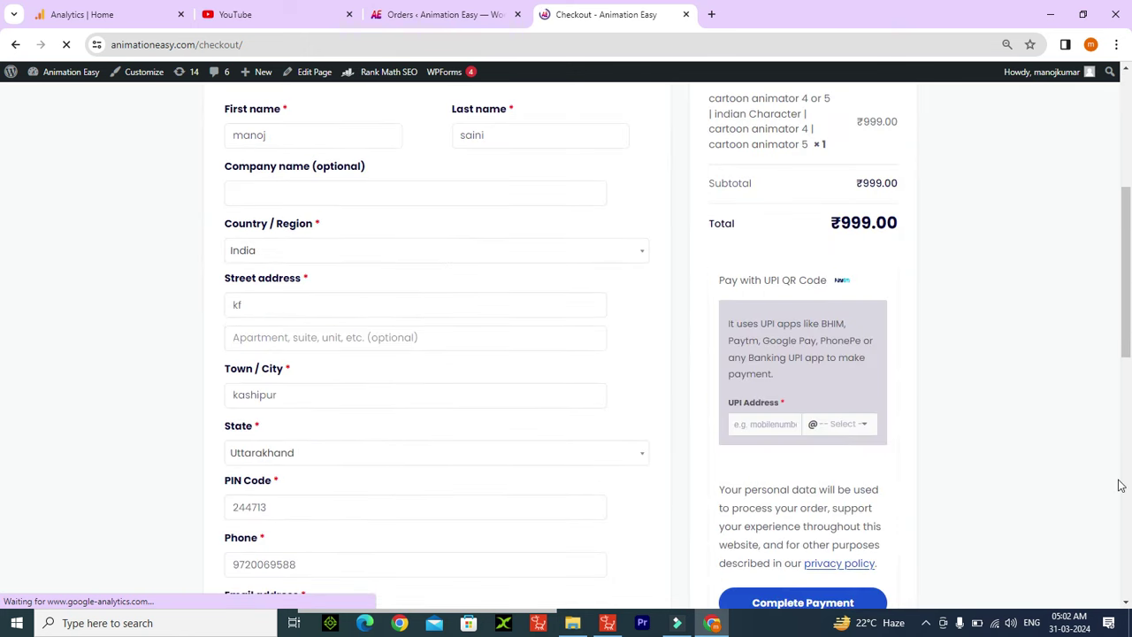
scroll(546, 439, down, 3)
scroll(546, 440, up, 3)
scroll(682, 411, up, 1)
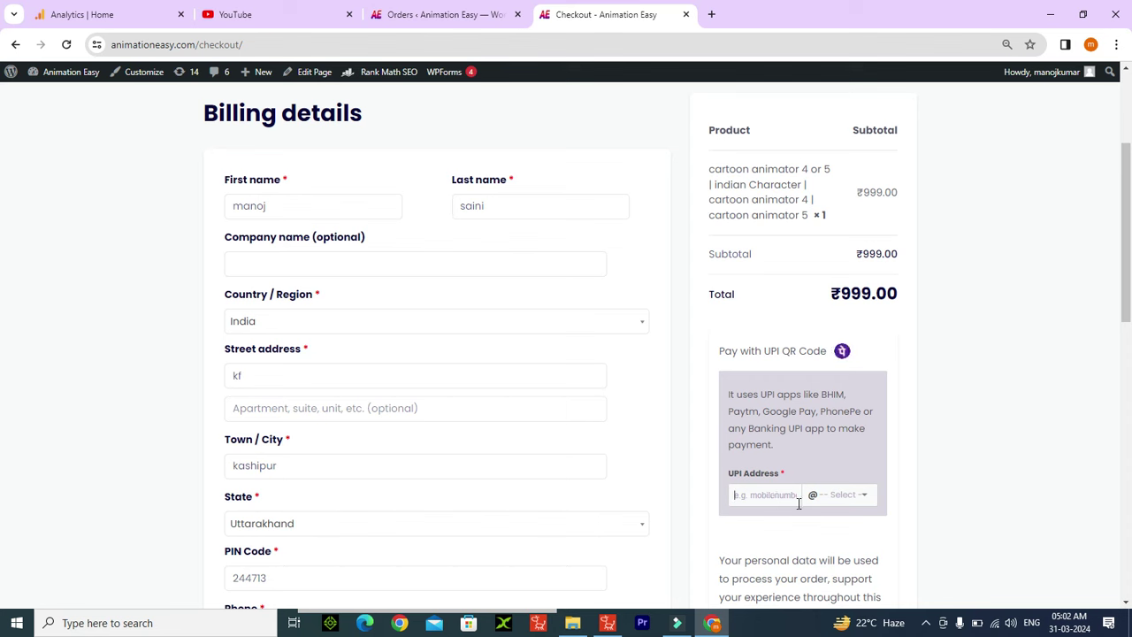
click(850, 497)
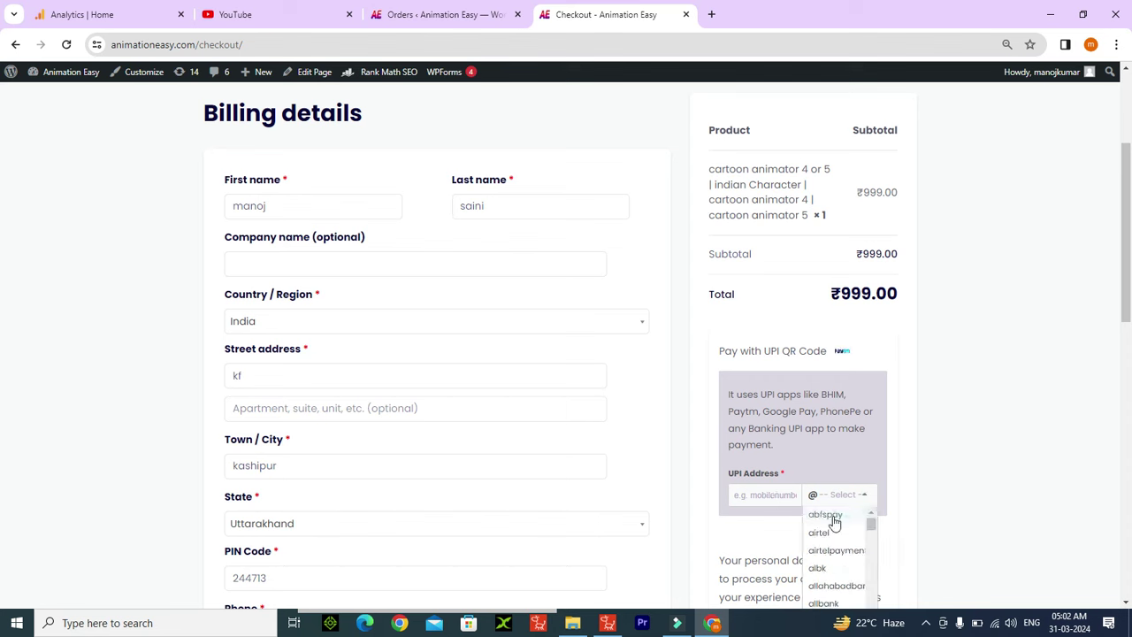
scroll(834, 553, down, 6)
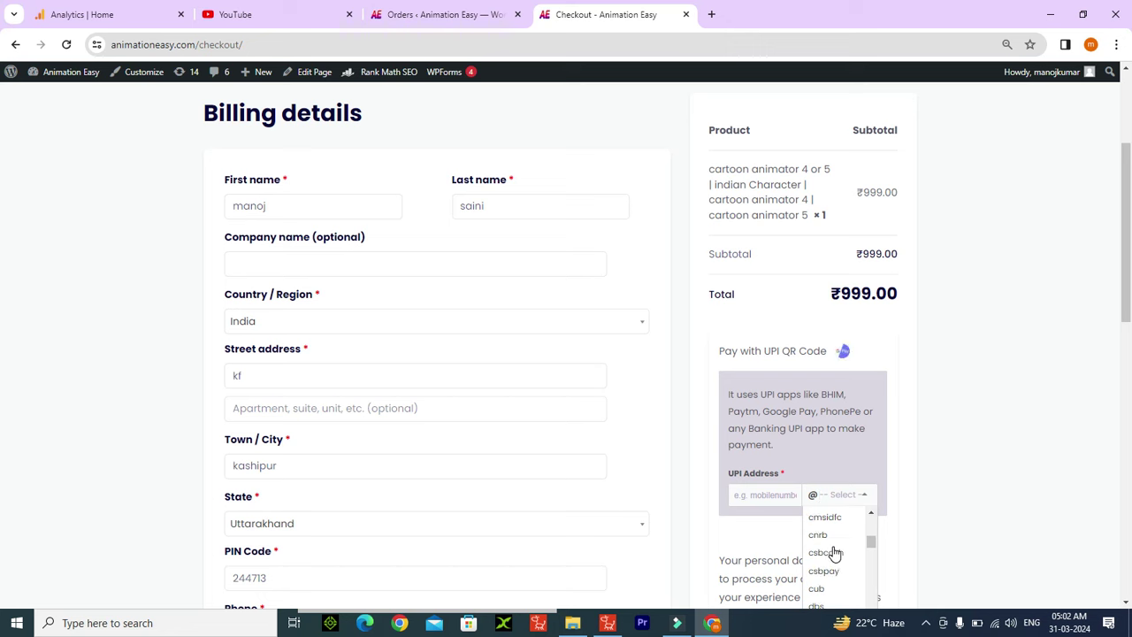
scroll(834, 553, down, 5)
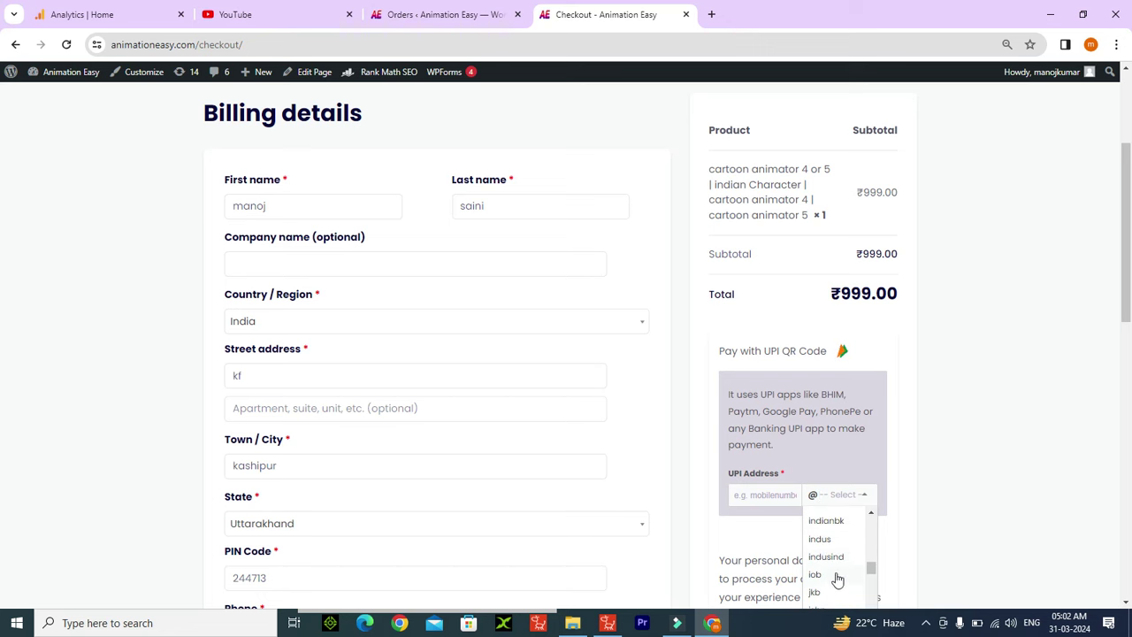
click(1042, 490)
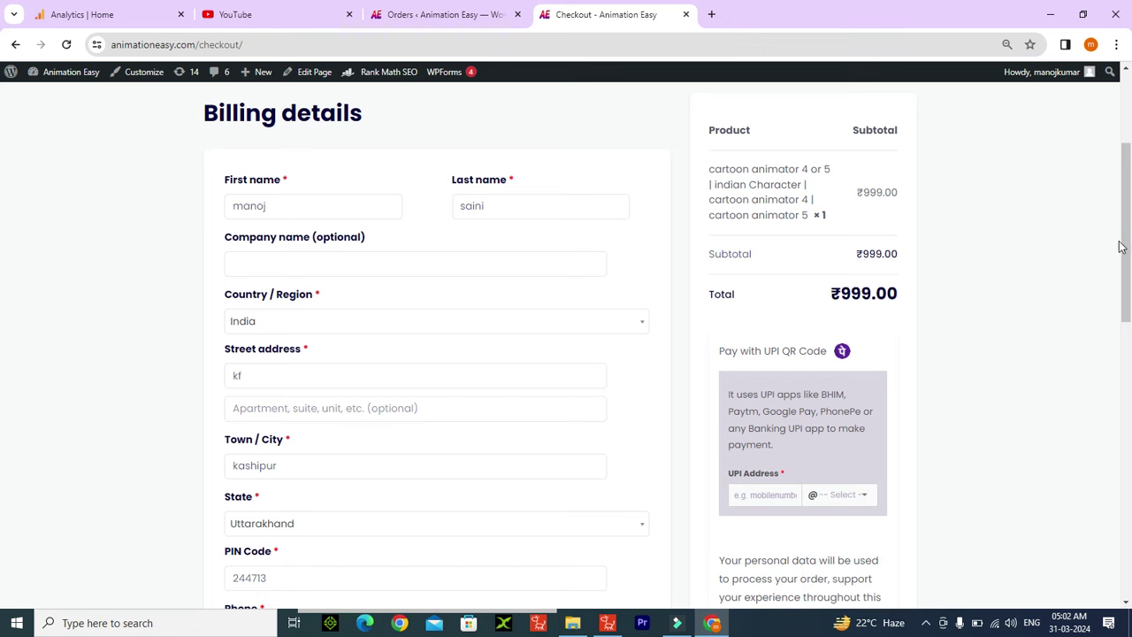
- Open the Animation Easy account dashboard and look over its sections and in-progress courses
drag(1131, 266, 1131, 156)
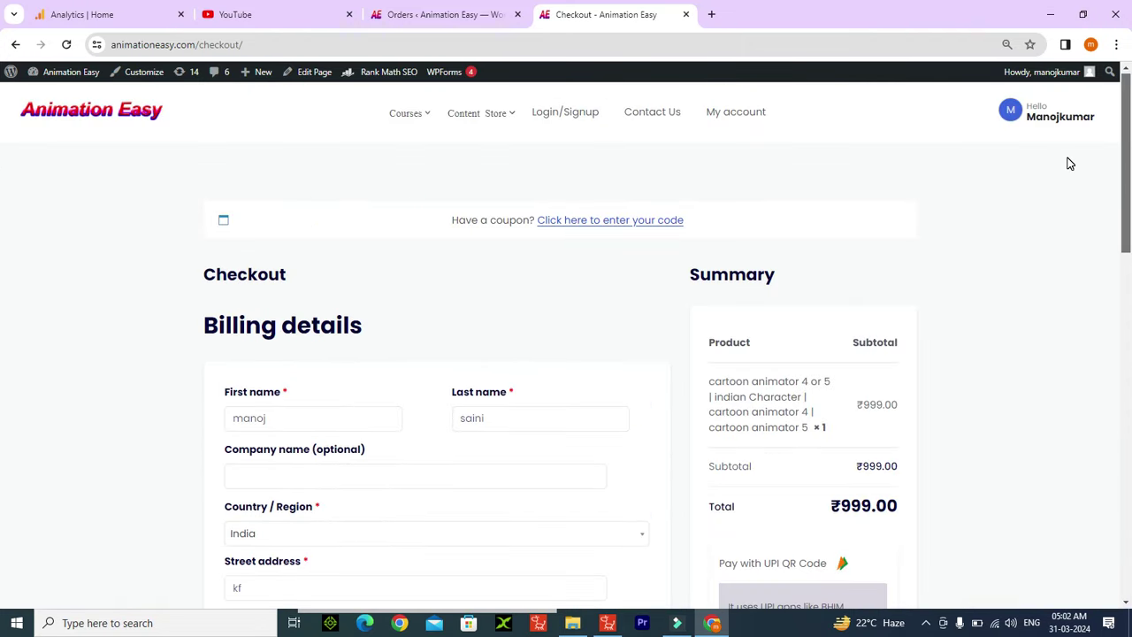
mouse_move(1054, 121)
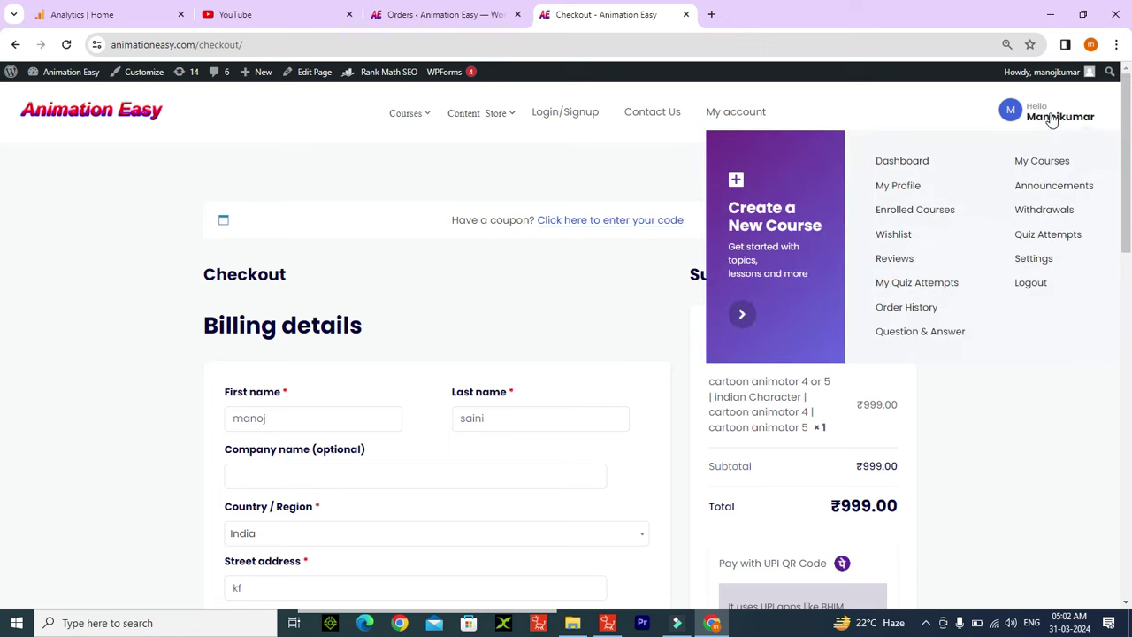
click(905, 163)
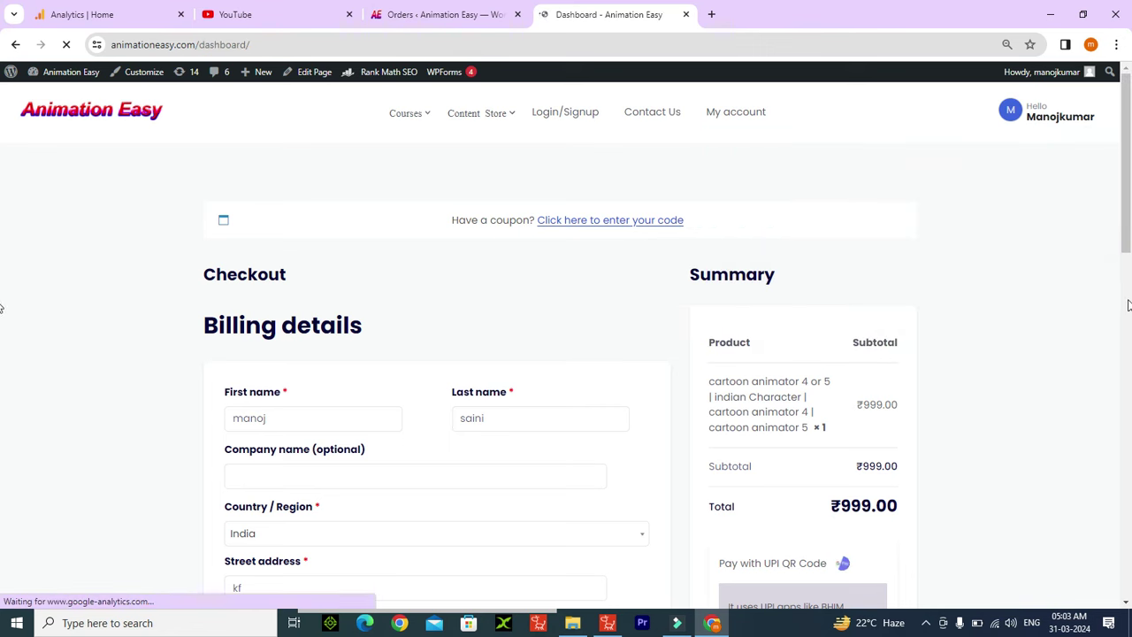
scroll(987, 489, down, 2)
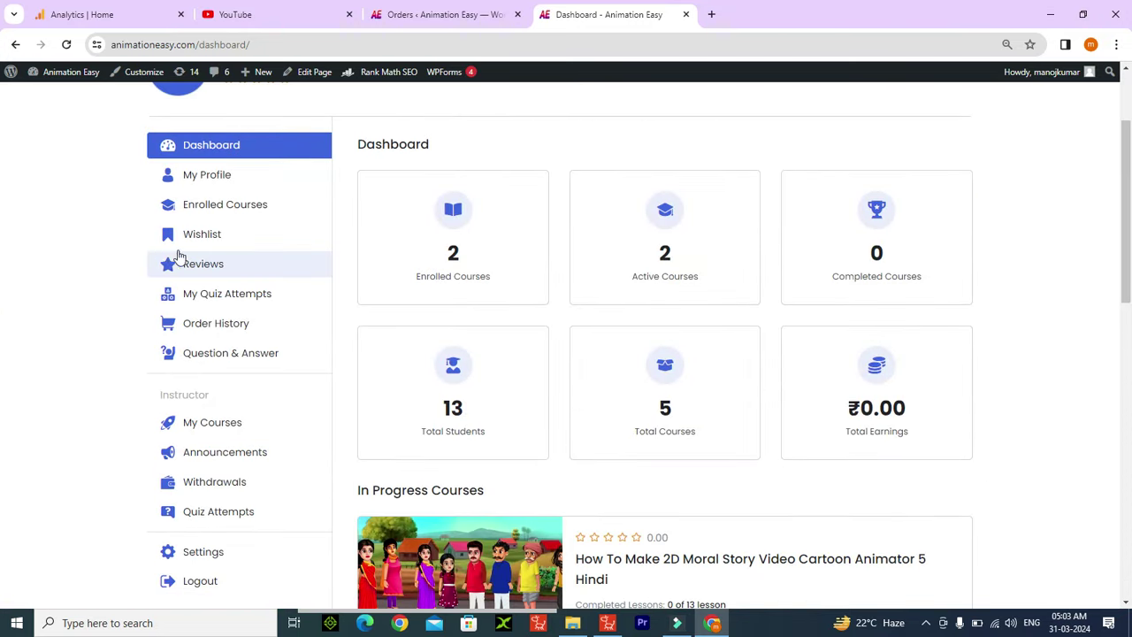
scroll(212, 282, down, 3)
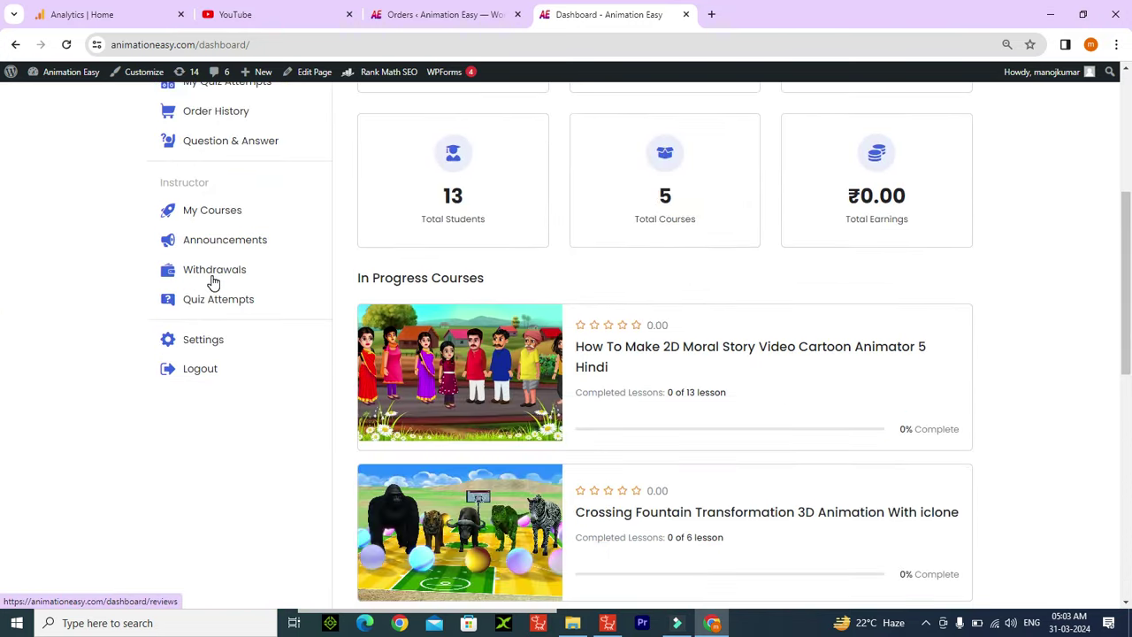
scroll(219, 341, up, 3)
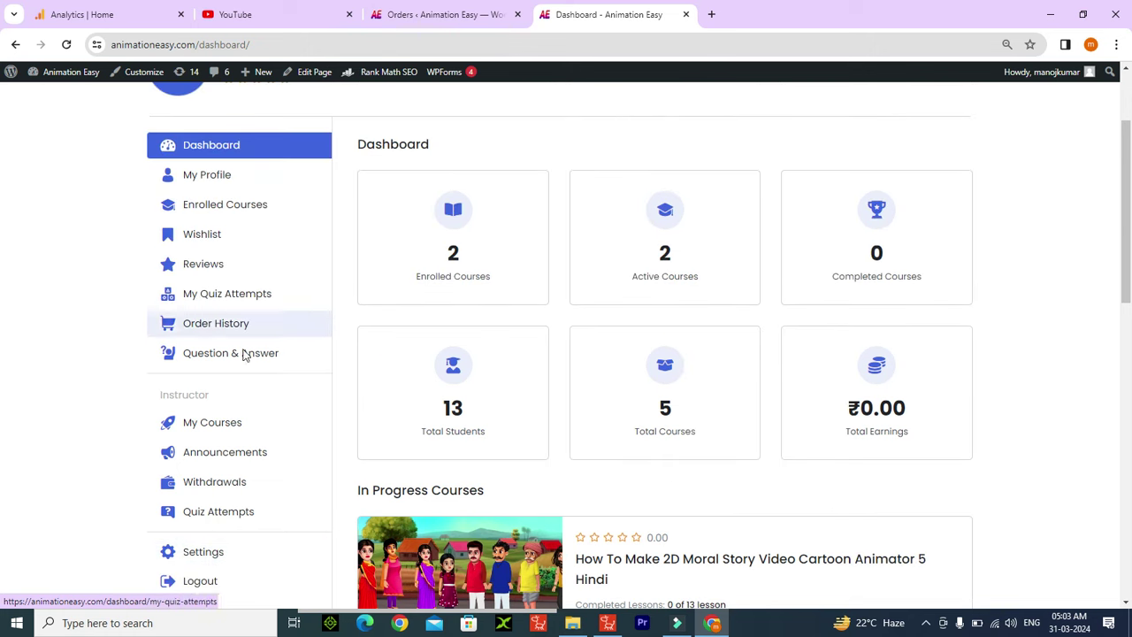
scroll(237, 423, down, 2)
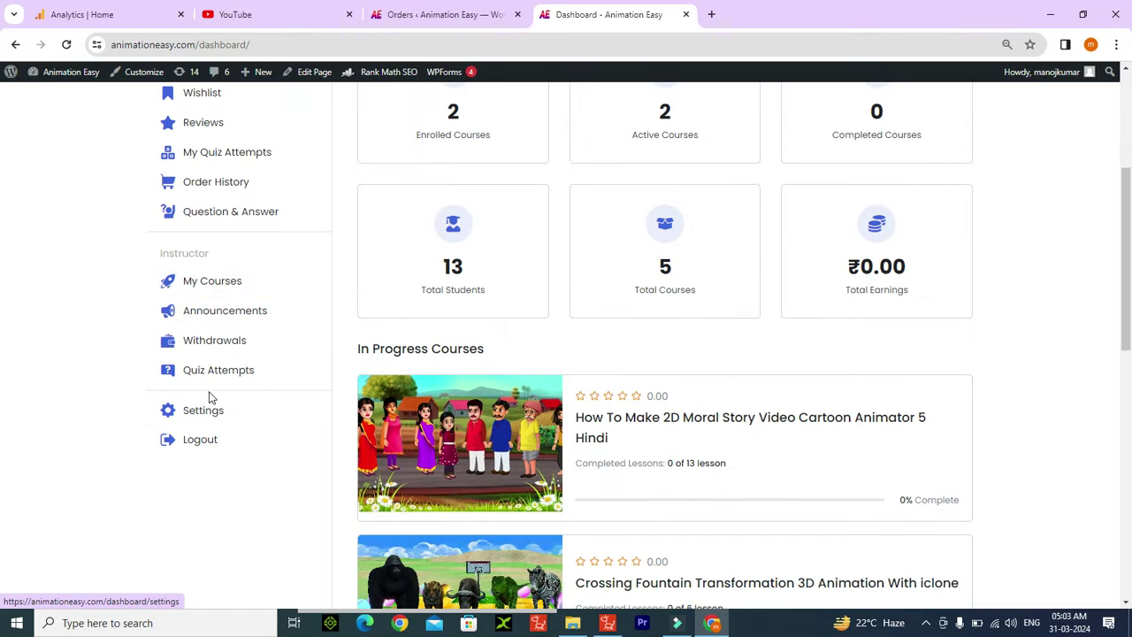
scroll(210, 395, down, 1)
scroll(213, 389, up, 5)
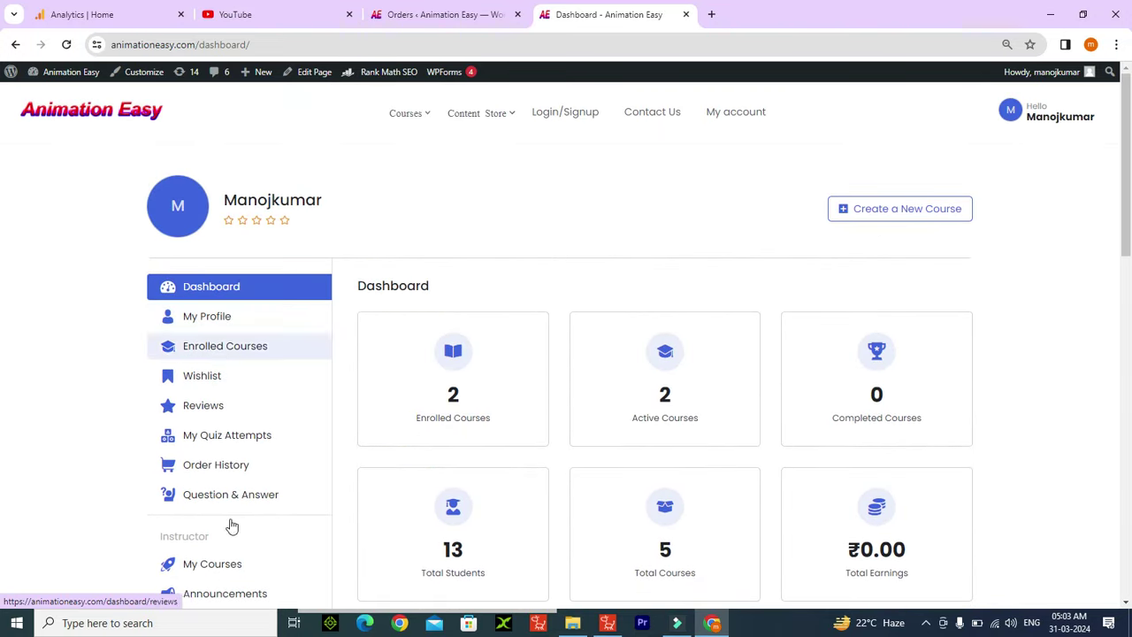
- Check the dashboard's Order History for purchases
click(226, 468)
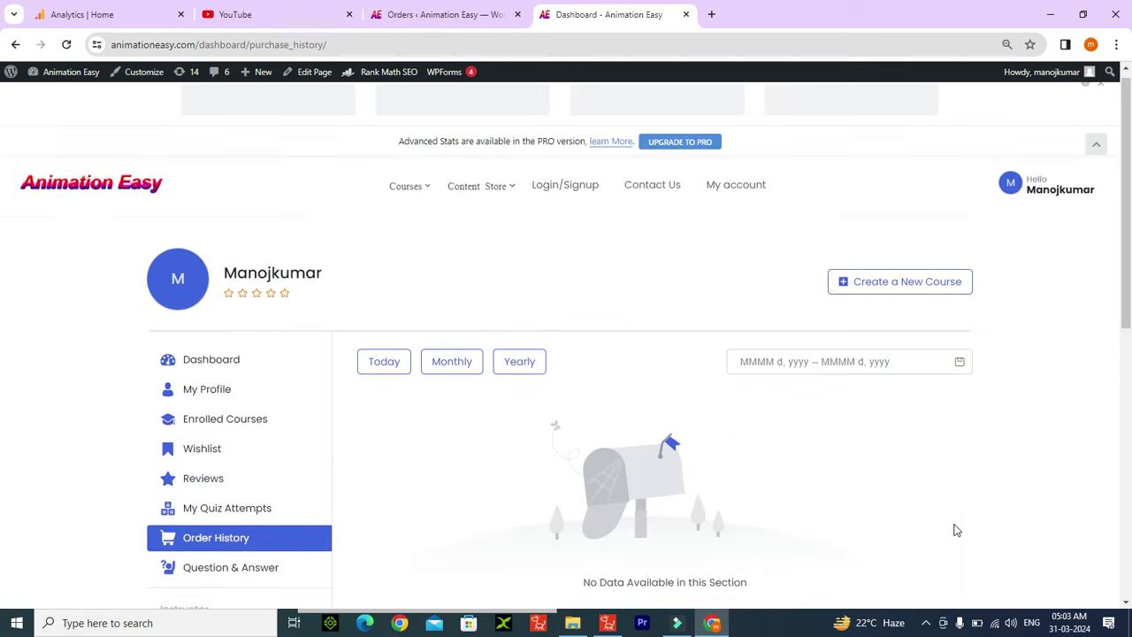
scroll(953, 529, down, 4)
scroll(954, 529, up, 2)
scroll(951, 530, up, 2)
scroll(947, 534, down, 2)
scroll(947, 534, up, 2)
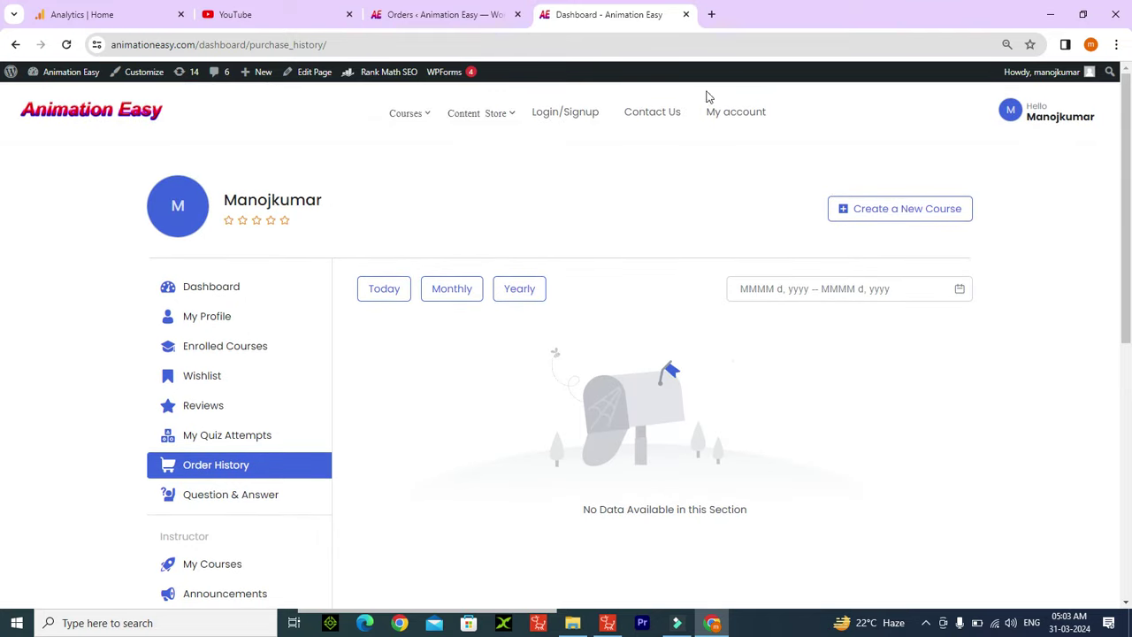
- Open the March 20, 2024 order from My account's orders and review its downloads, order details and billing address
click(726, 116)
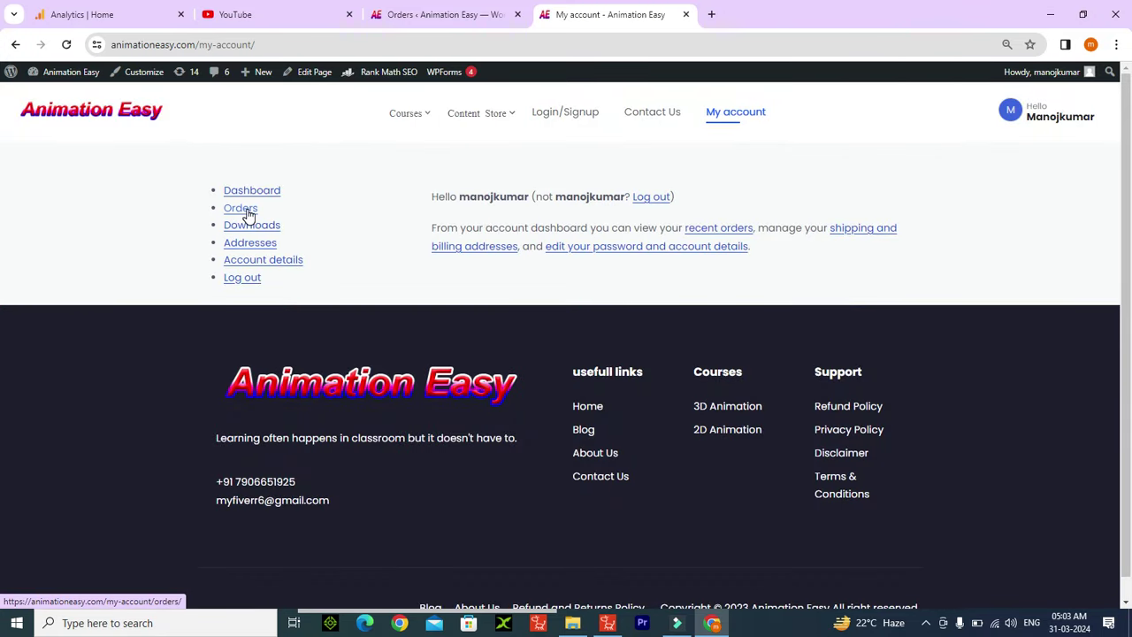
click(250, 215)
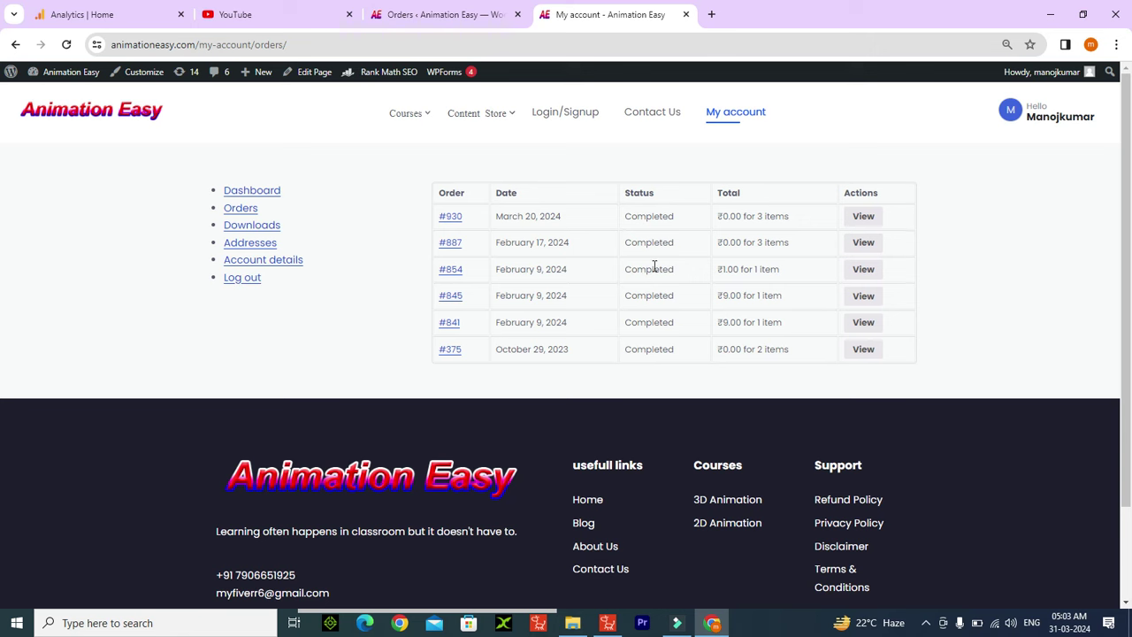
click(864, 217)
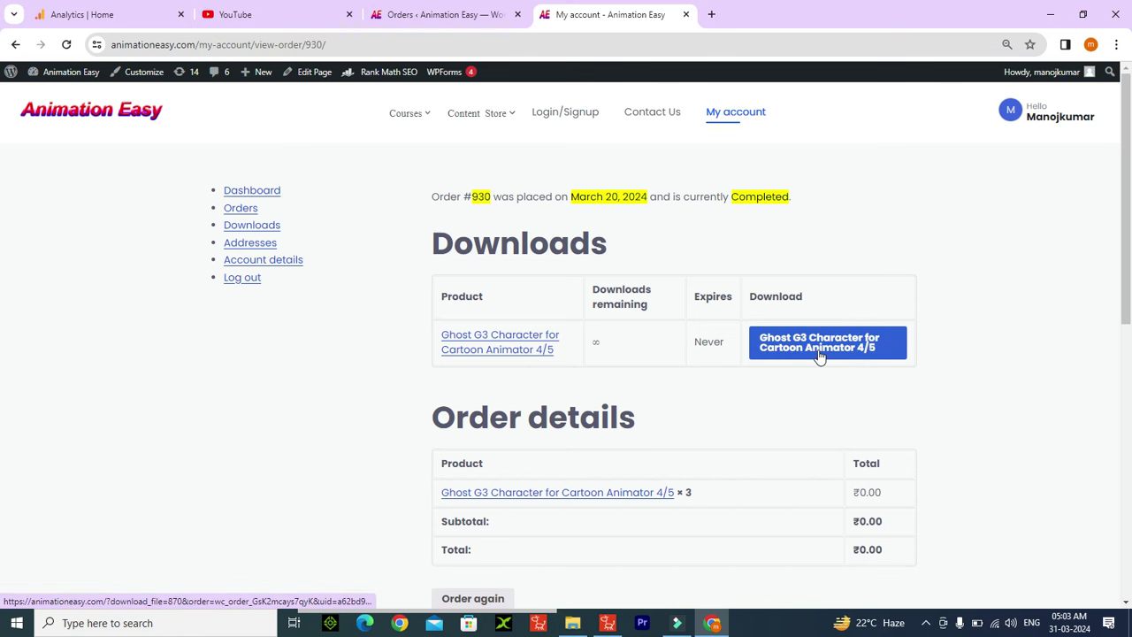
scroll(816, 354, down, 3)
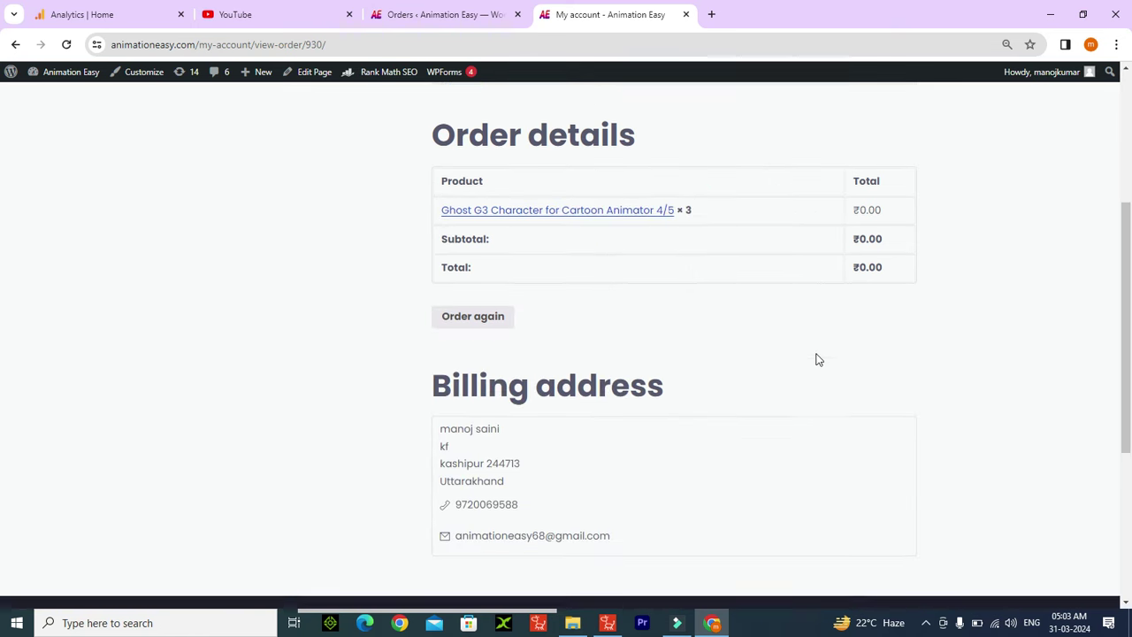
scroll(819, 364, up, 1)
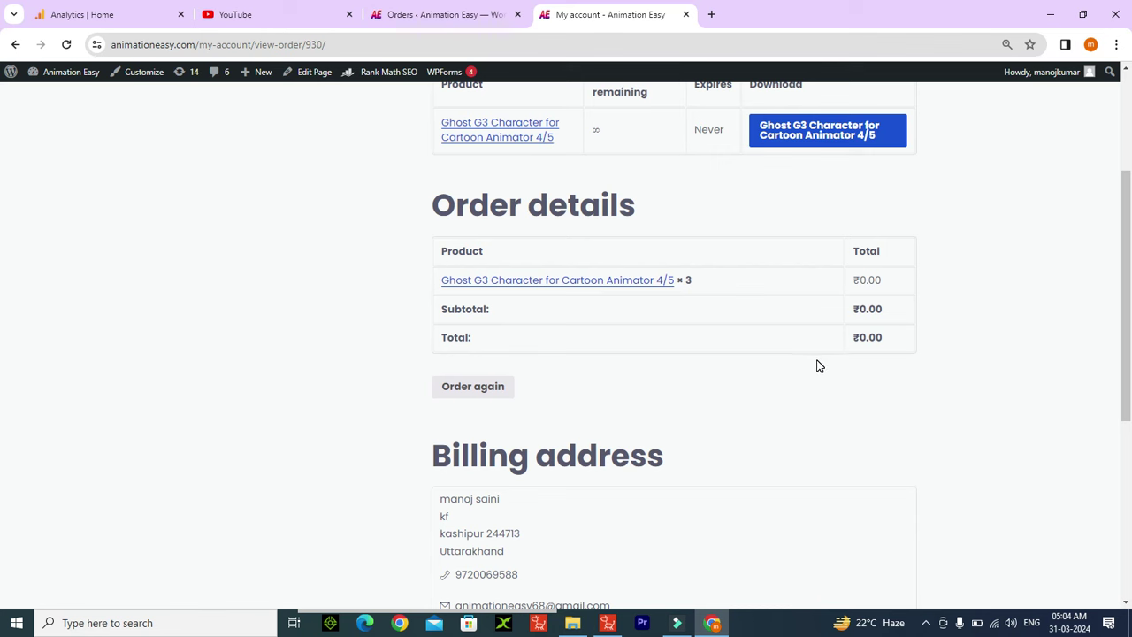
scroll(1124, 297, up, 2)
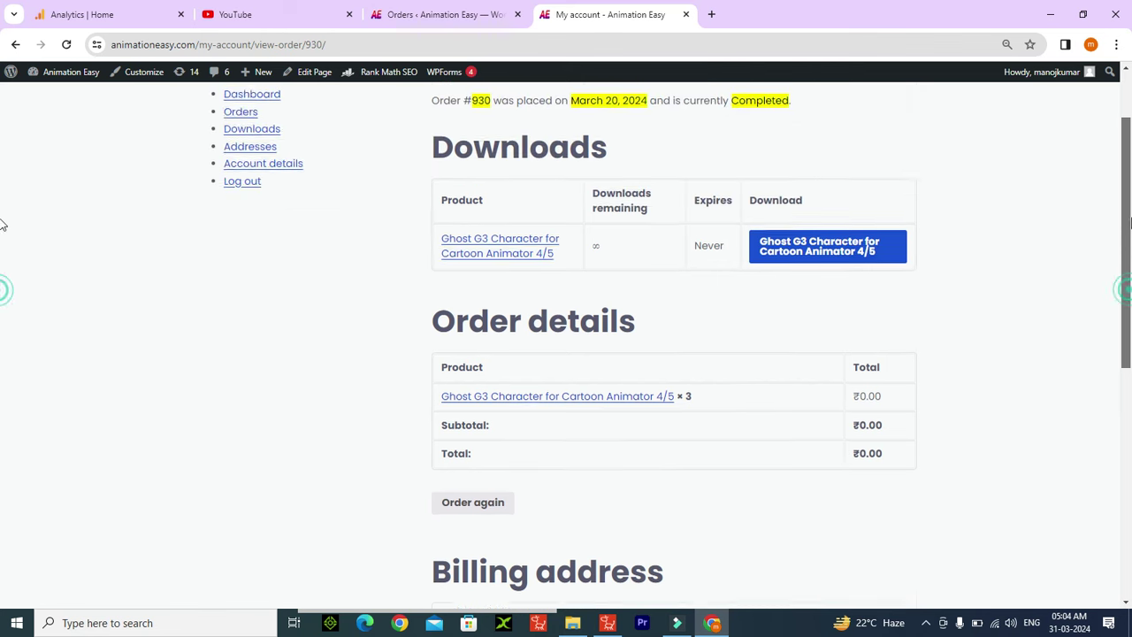
- Download the Ghost G3 Character for Cartoon Animator 4/5 from the order and show the recent download history
click(827, 300)
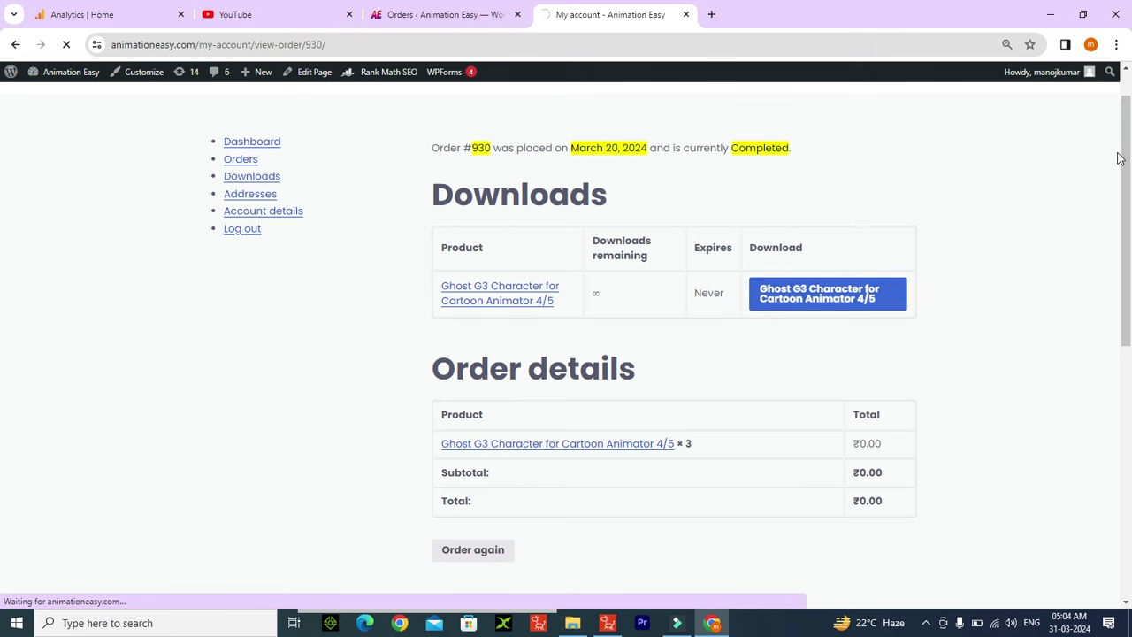
scroll(1020, 472, up, 1)
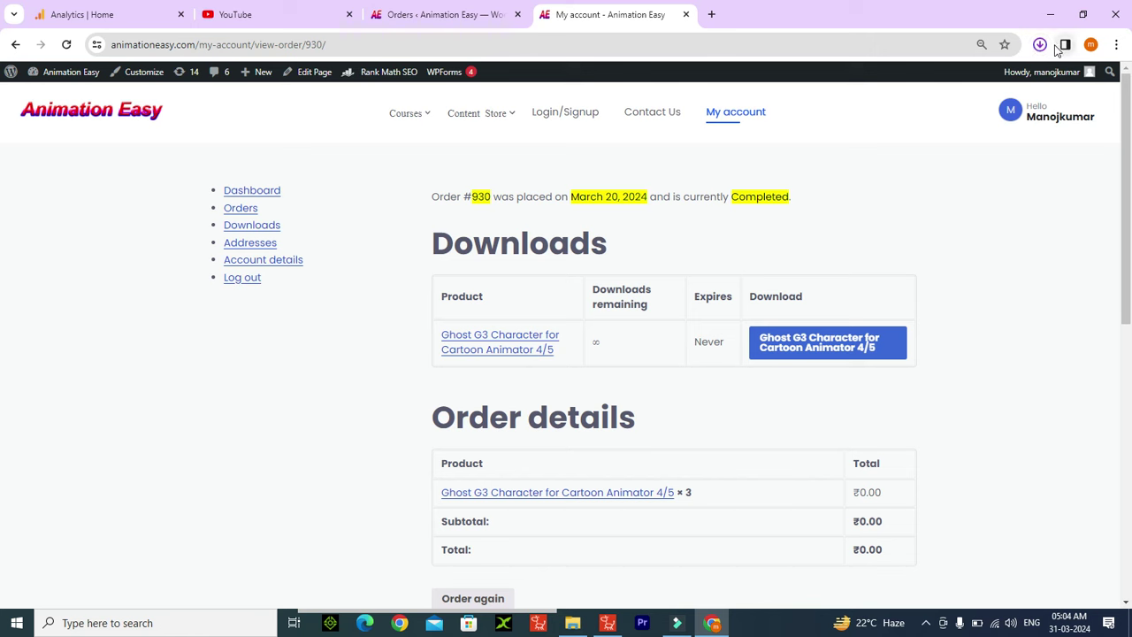
click(1040, 46)
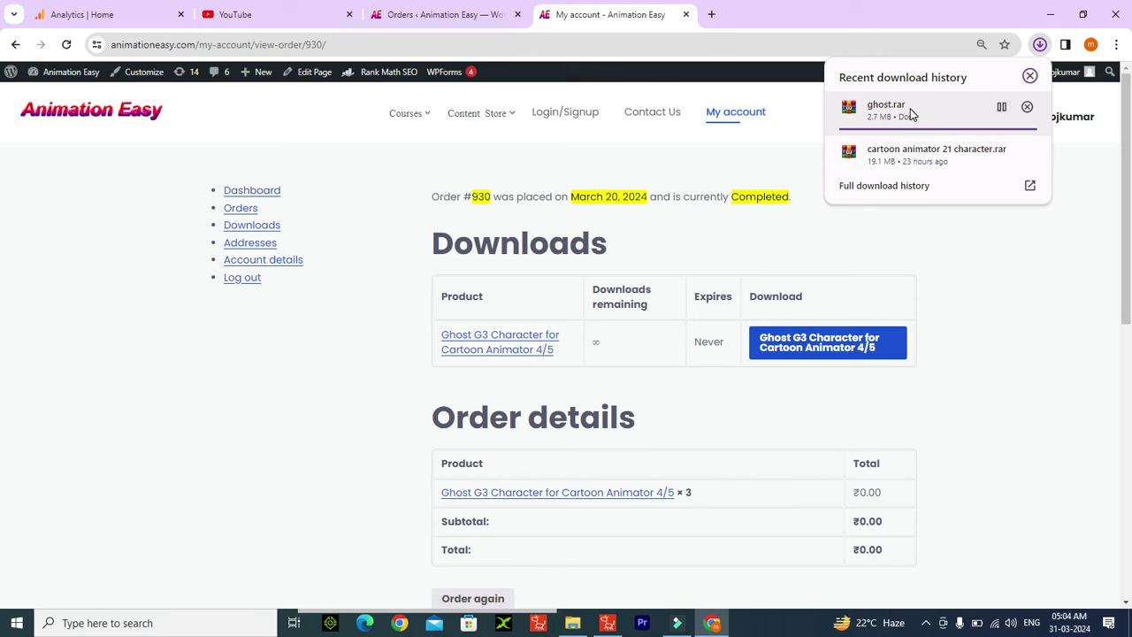
- Open the Ghost G3 Character for Cartoon Animator 4/5 product page from the 2D Store
mouse_move(499, 115)
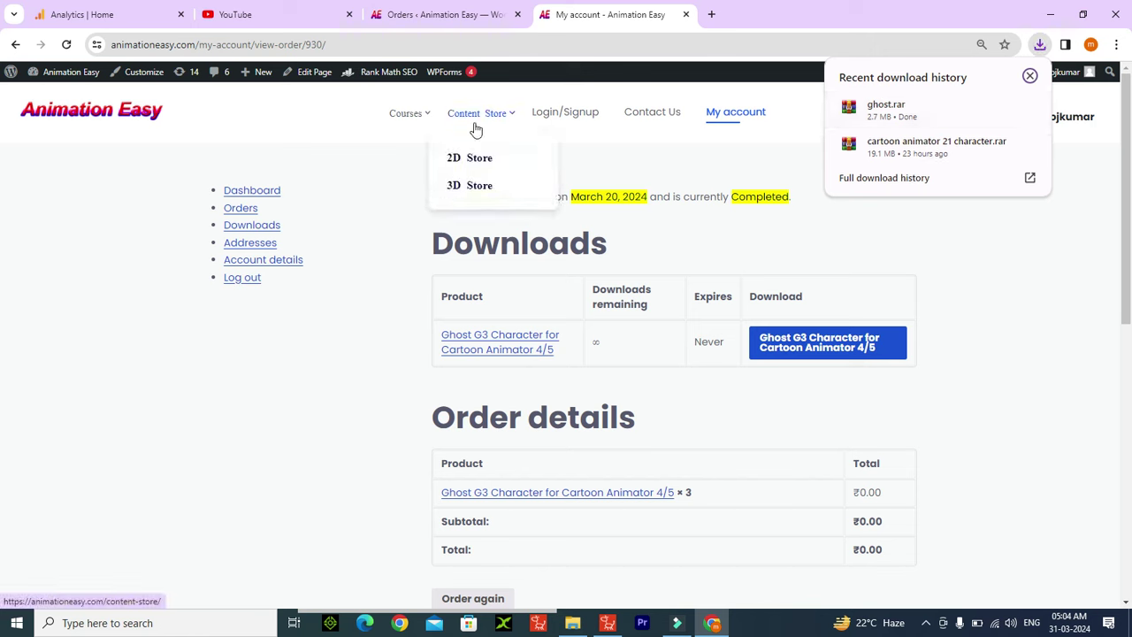
click(479, 161)
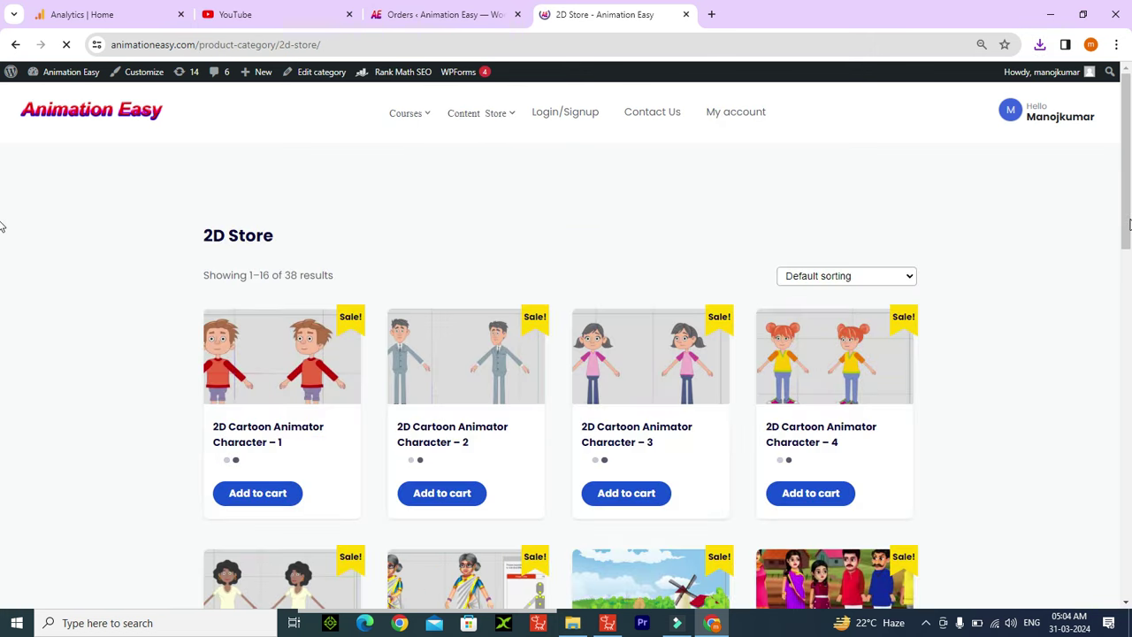
scroll(2, 287, down, 3)
drag(1130, 285, 1120, 419)
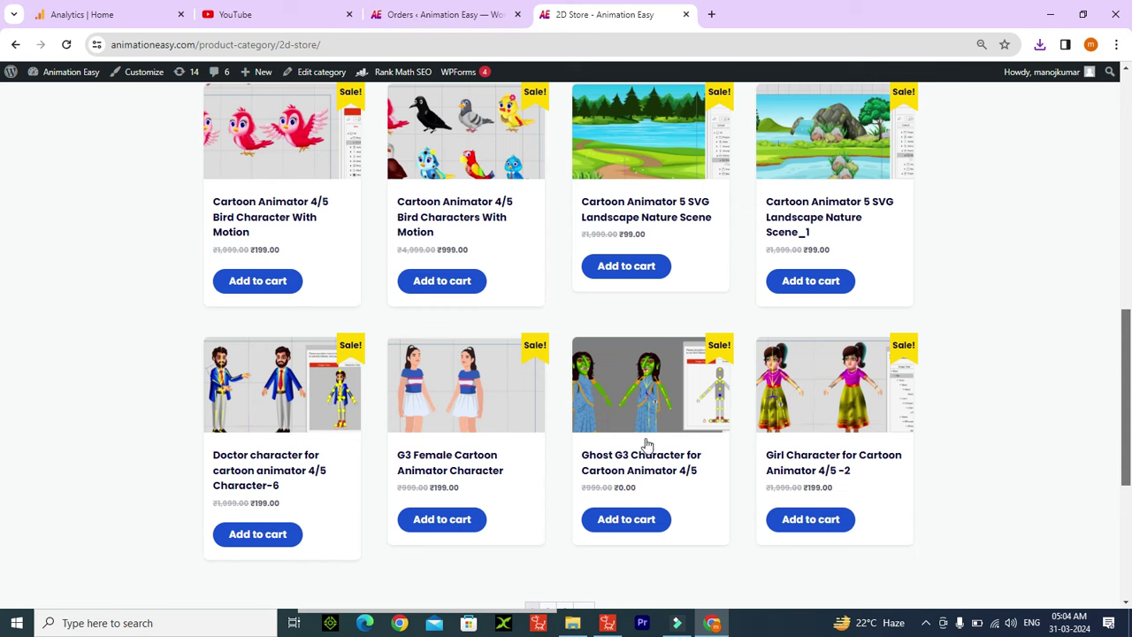
scroll(652, 440, down, 1)
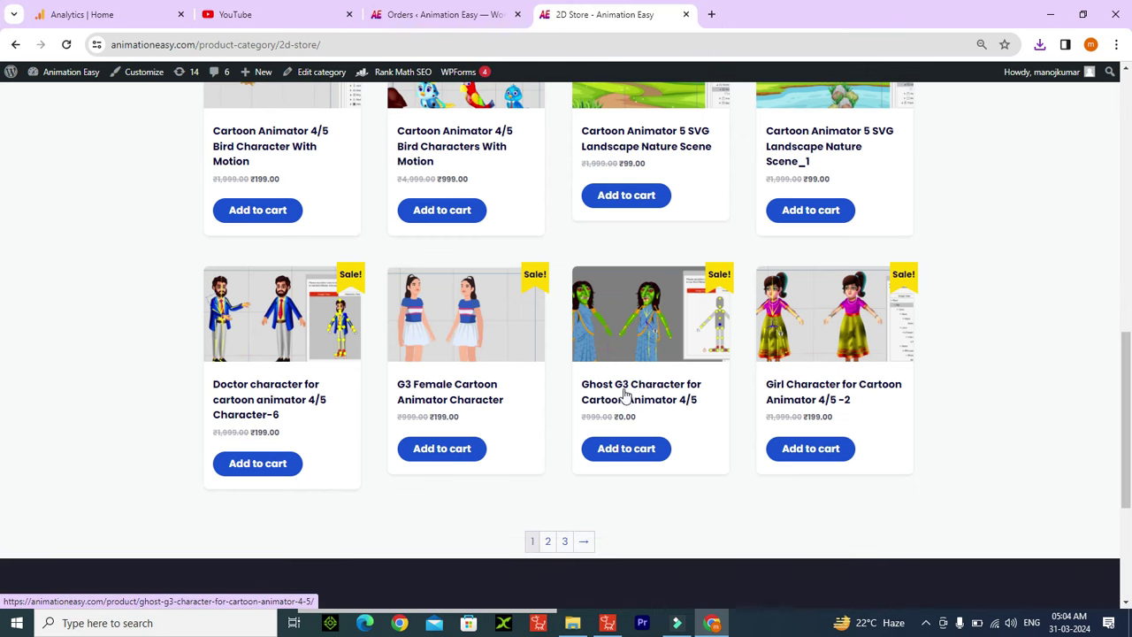
click(653, 387)
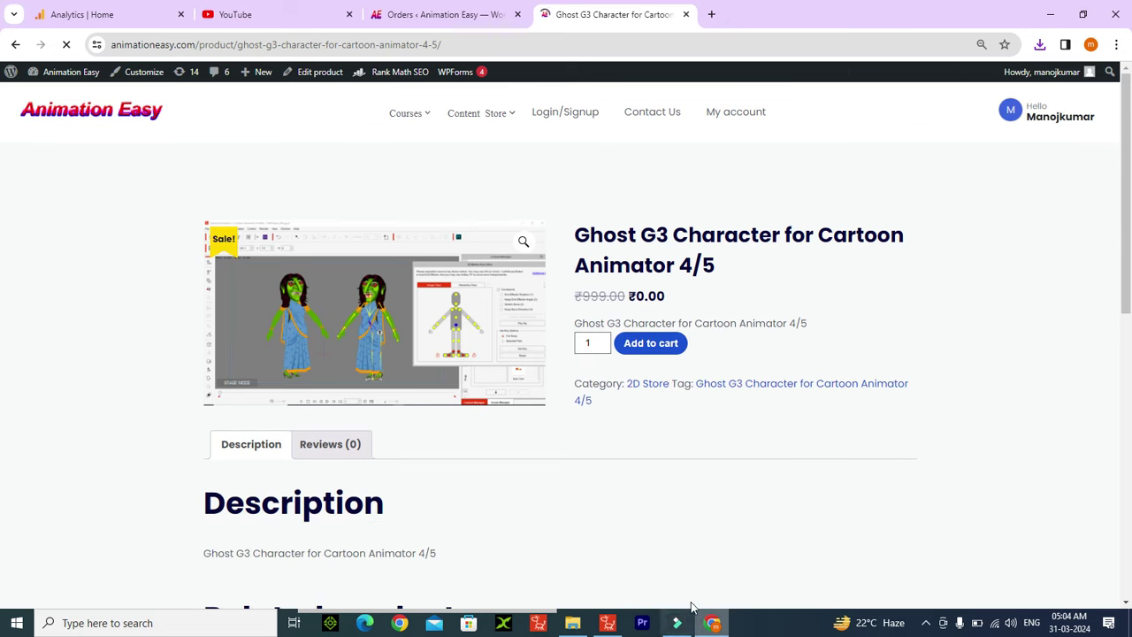
- Switch to File Explorer and move the ghost archive from Downloads into New folder (11)
click(573, 623)
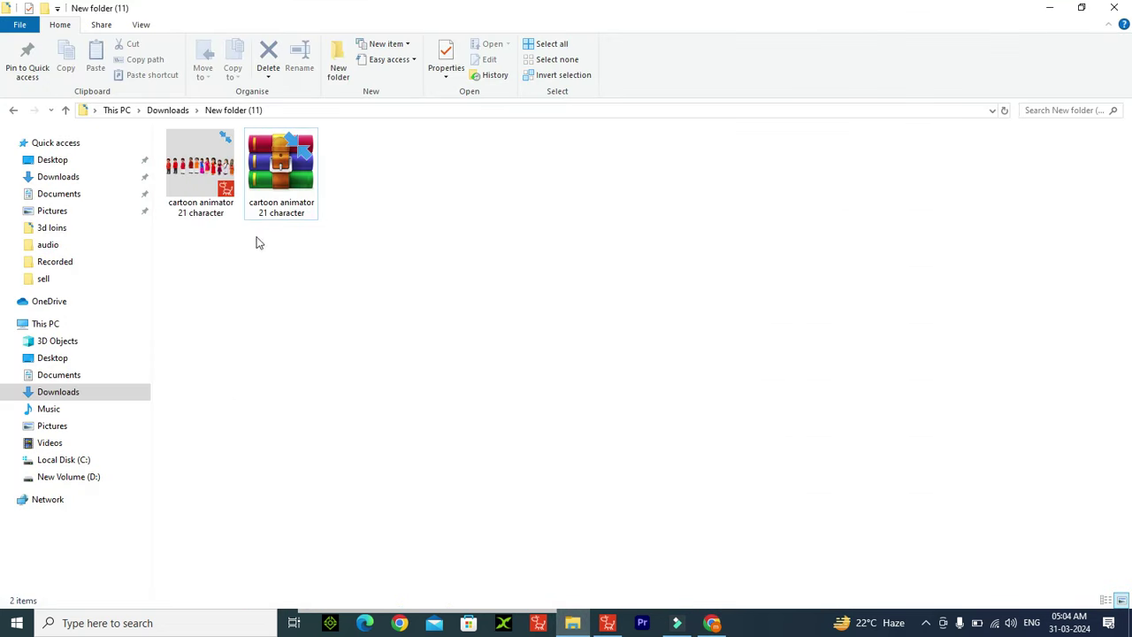
click(53, 177)
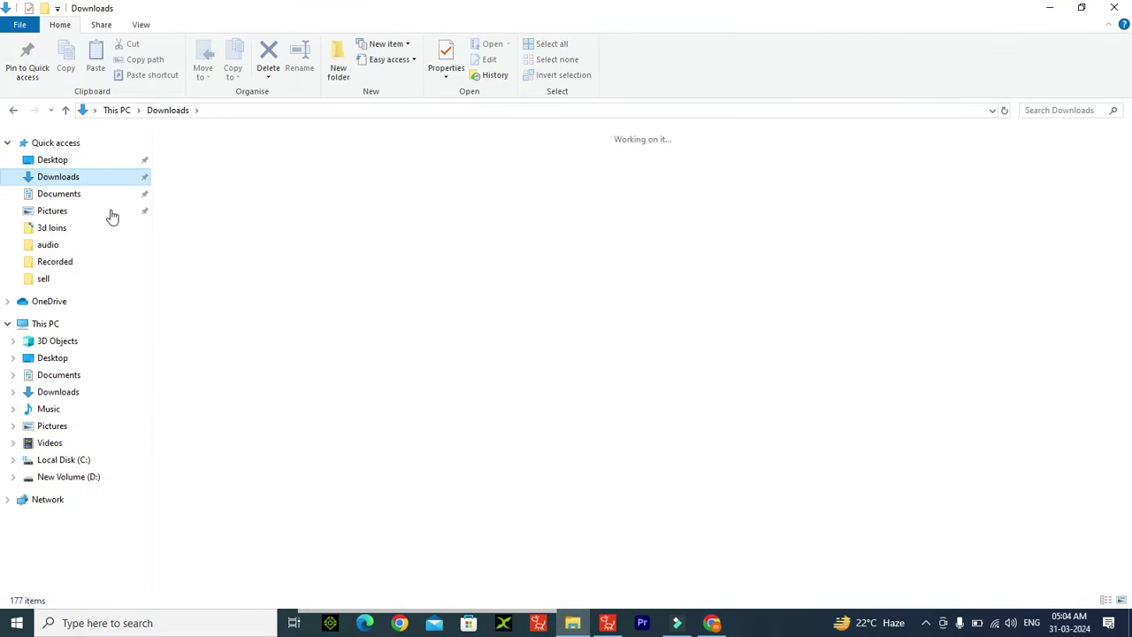
click(201, 182)
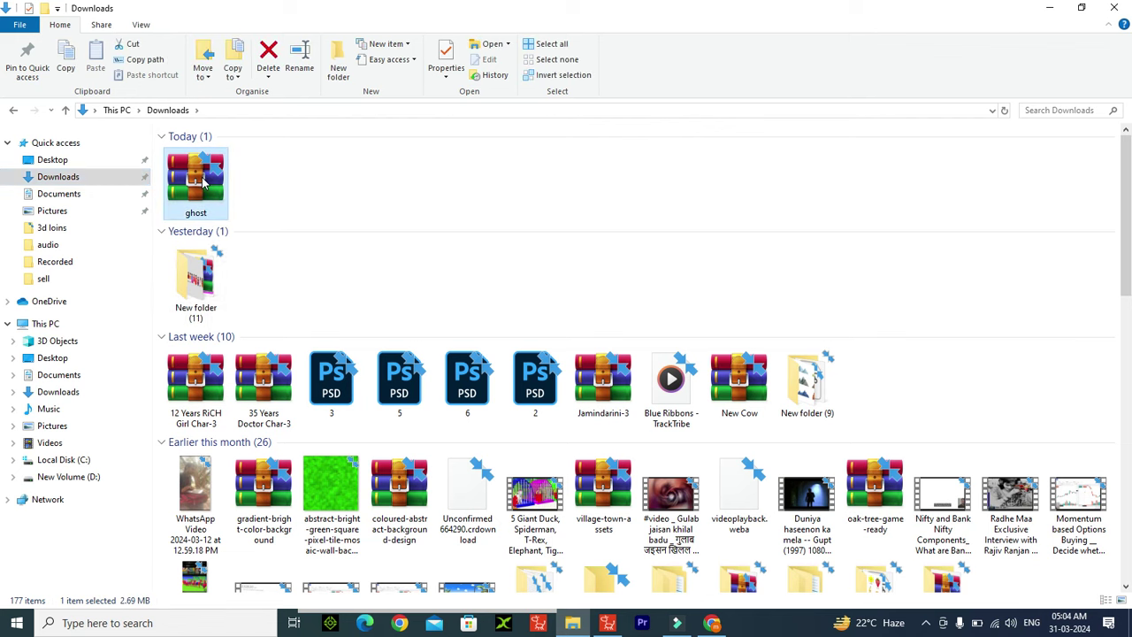
right_click(204, 182)
click(236, 405)
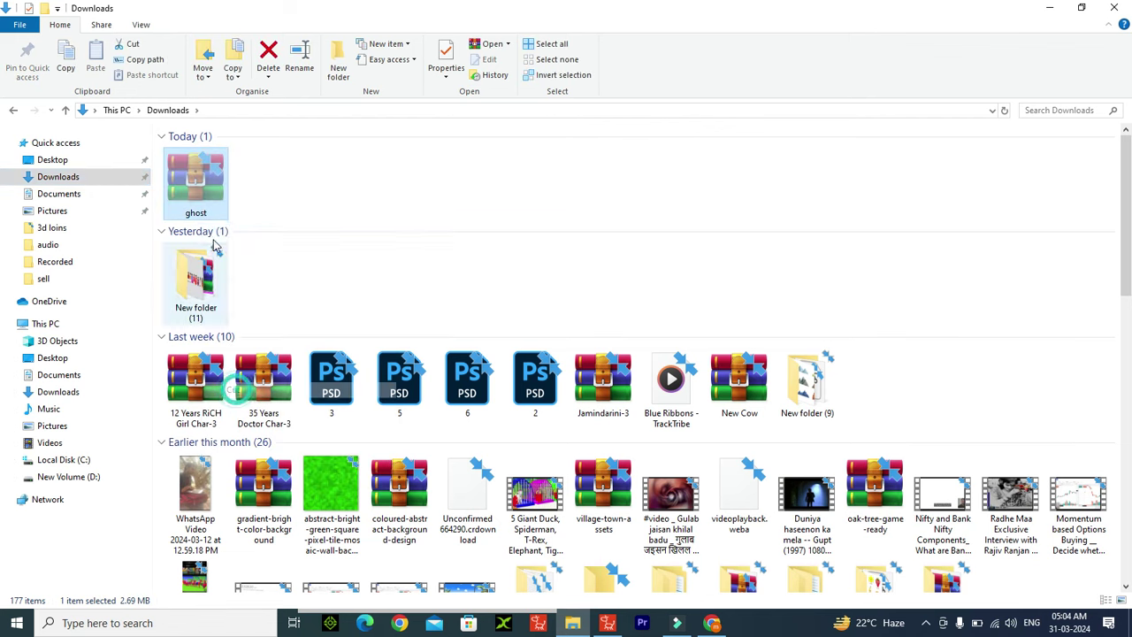
double_click(198, 279)
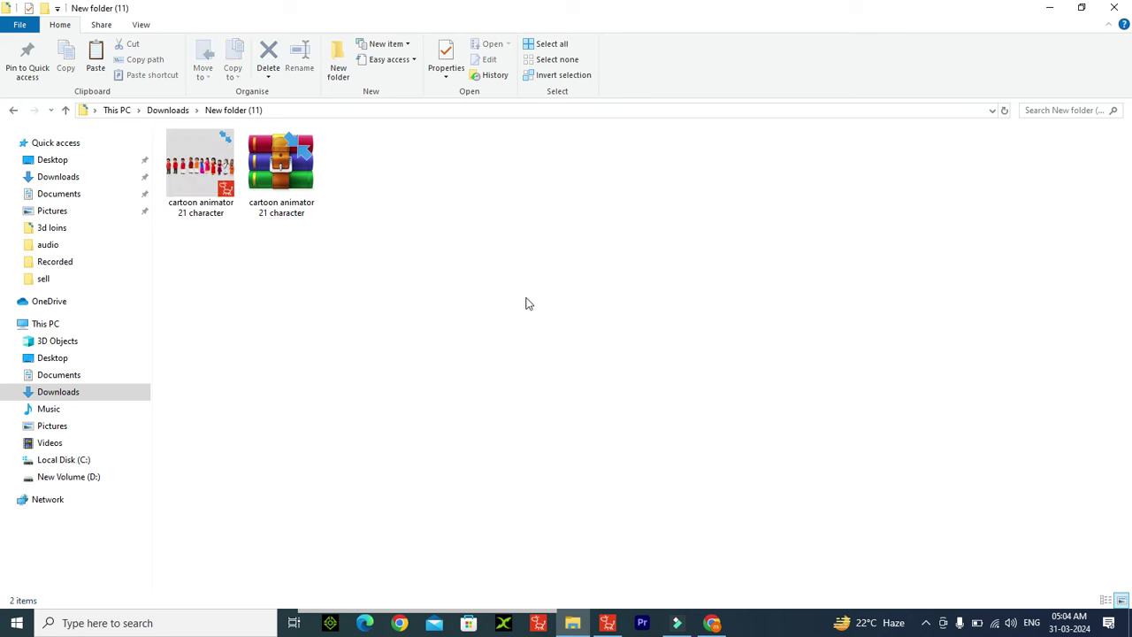
right_click(544, 309)
click(561, 416)
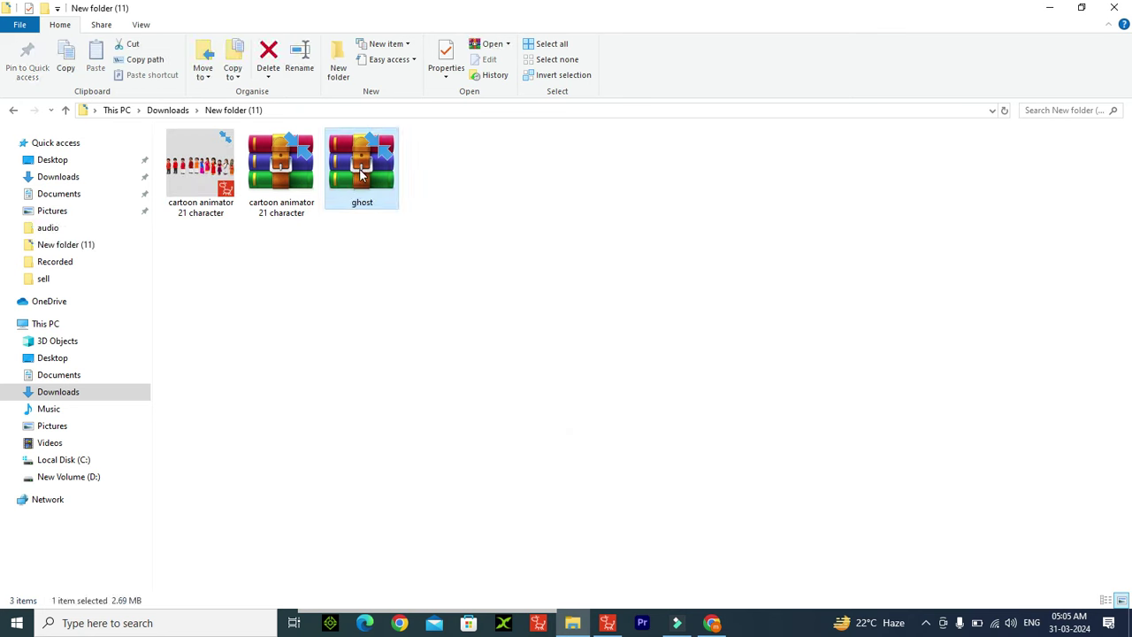
- Extract the ghost archive directly into New folder (11)
right_click(359, 168)
click(407, 243)
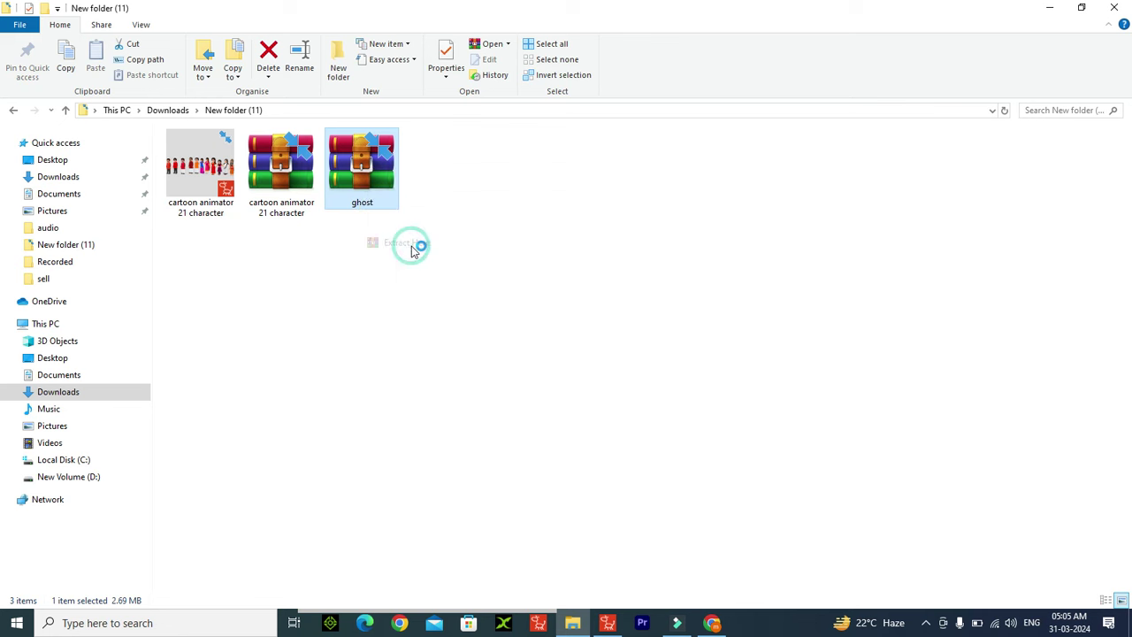
click(640, 229)
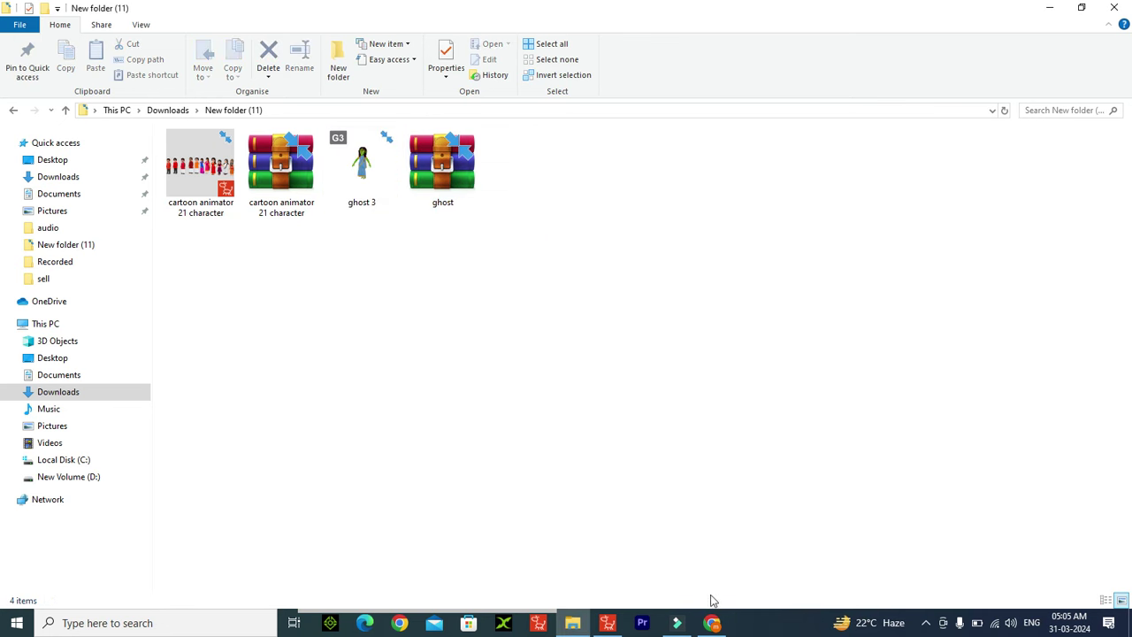
- Switch to Cartoon Animator 4, close the Sprite Editor and bring the row of male characters into view on the stage
click(610, 624)
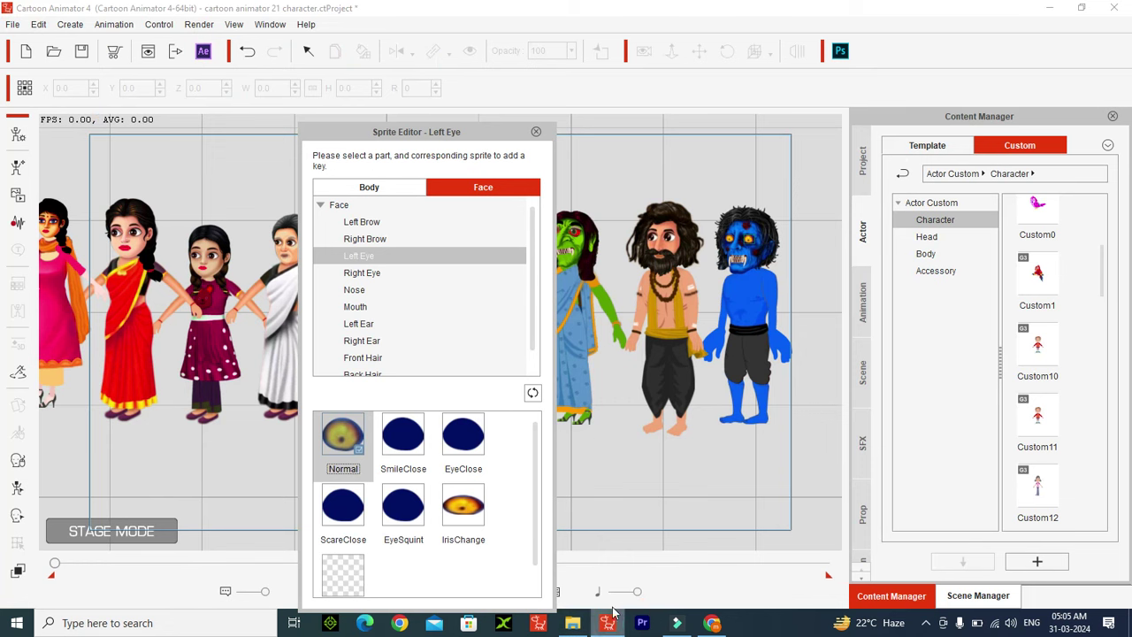
click(538, 130)
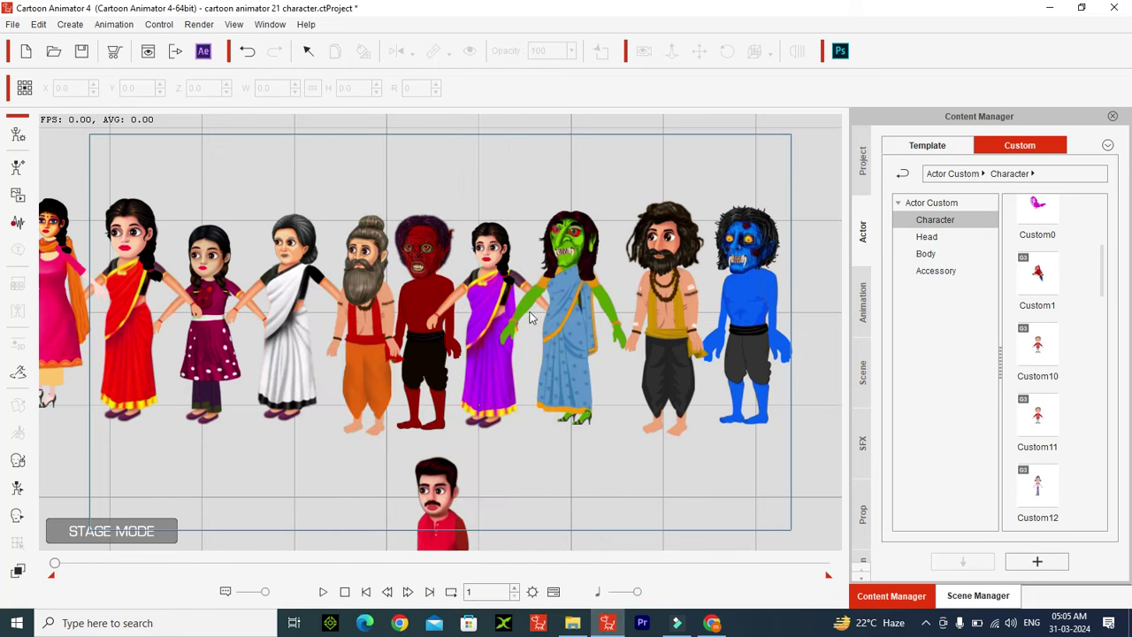
click(699, 50)
click(257, 445)
drag(352, 445, 947, 441)
drag(246, 374, 567, 390)
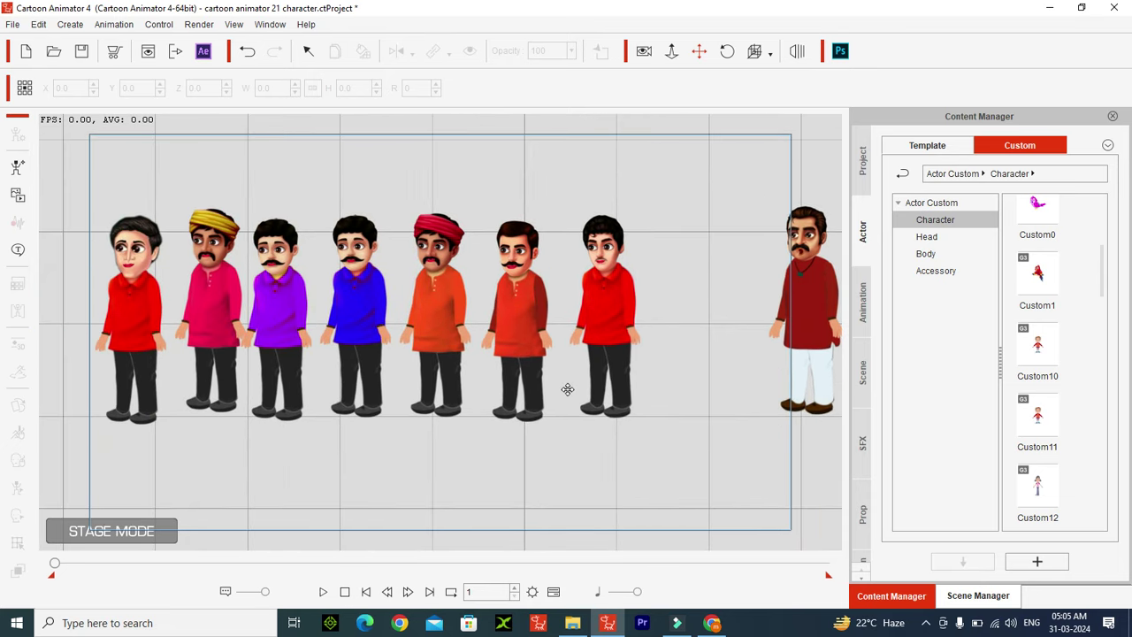